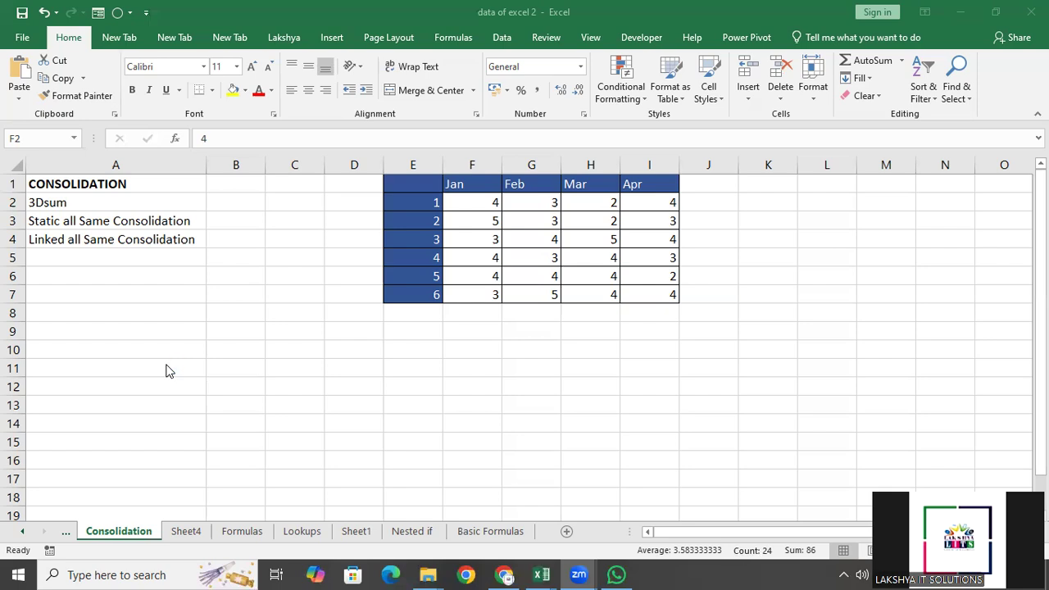
{"action": "key", "text": "super+plus"}
{"action": "key", "text": "super+plus"}
{"action": "key", "text": "super+plus"}
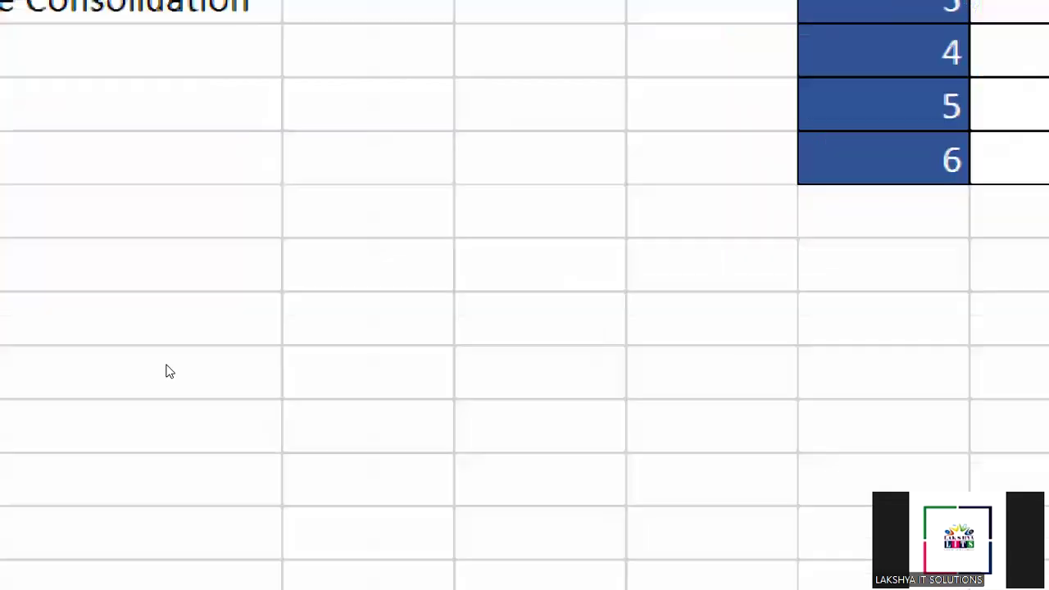
{"action": "key", "text": "super+minus"}
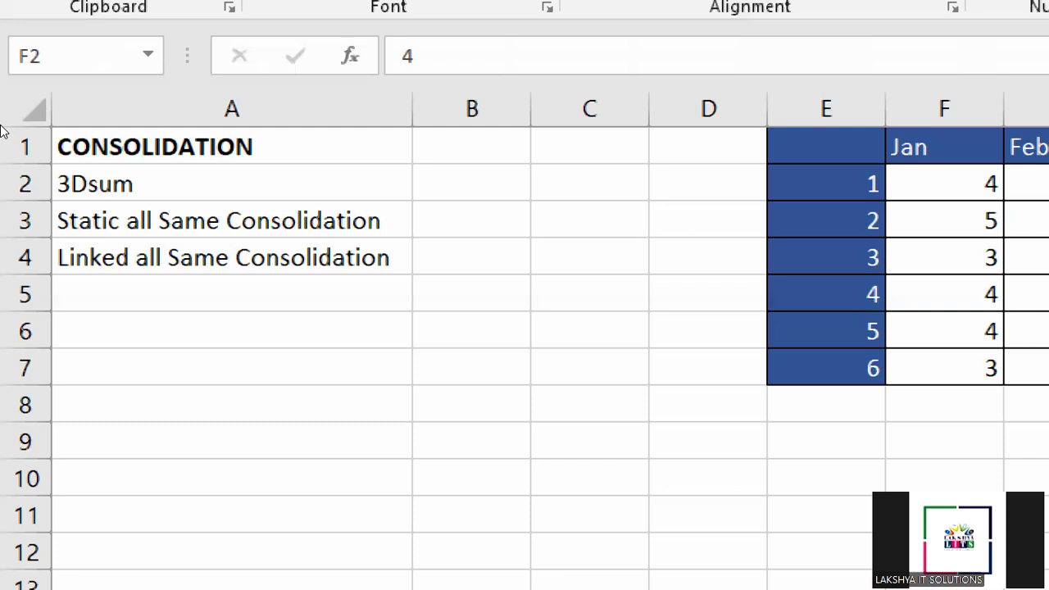
{"action": "key", "text": "super+minus"}
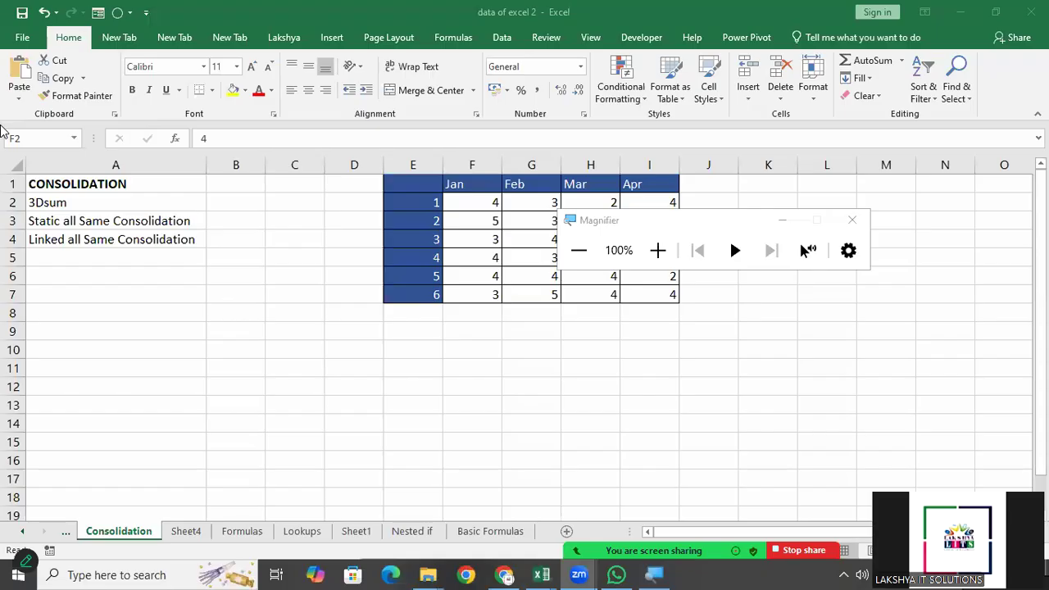
{"action": "left_click", "coordinate": [703, 217]}
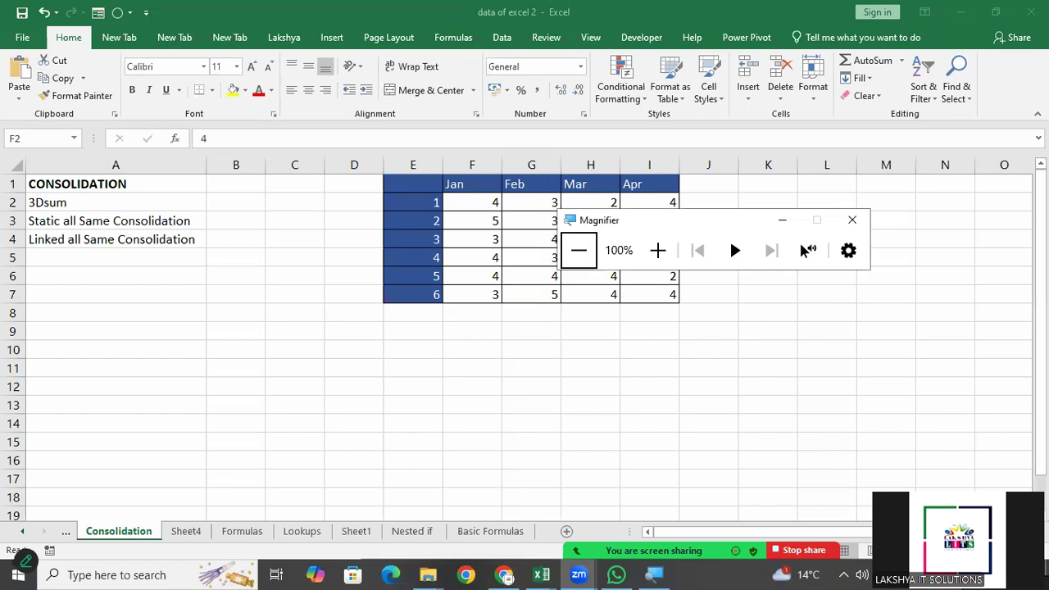
{"action": "left_click", "coordinate": [654, 576]}
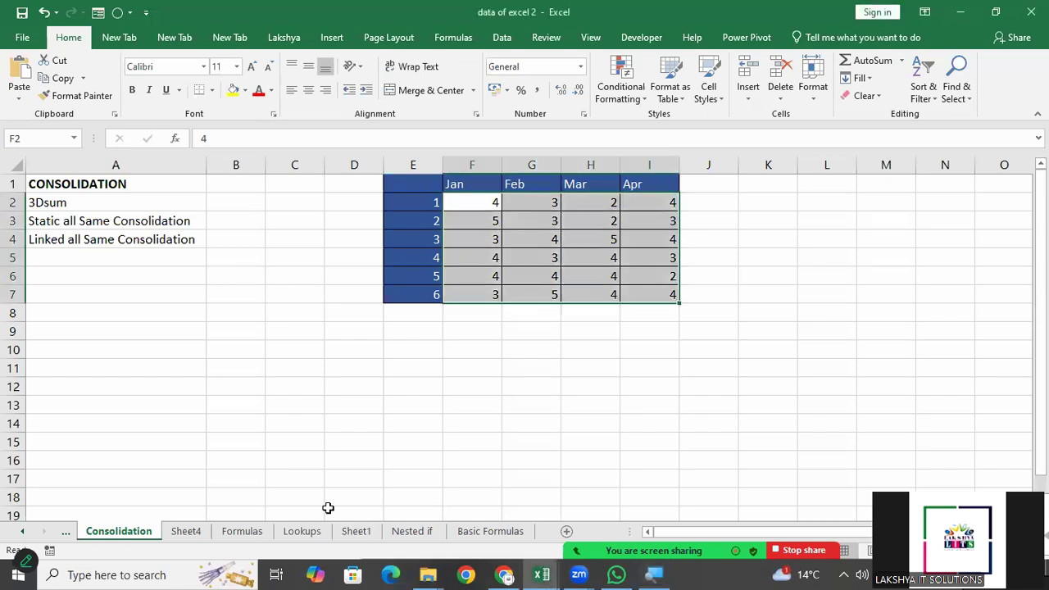
Step: Review the existing worksheets and insert a new blank worksheet directly after Sheet4
{"action": "left_click", "coordinate": [67, 533]}
{"action": "left_click", "coordinate": [119, 533]}
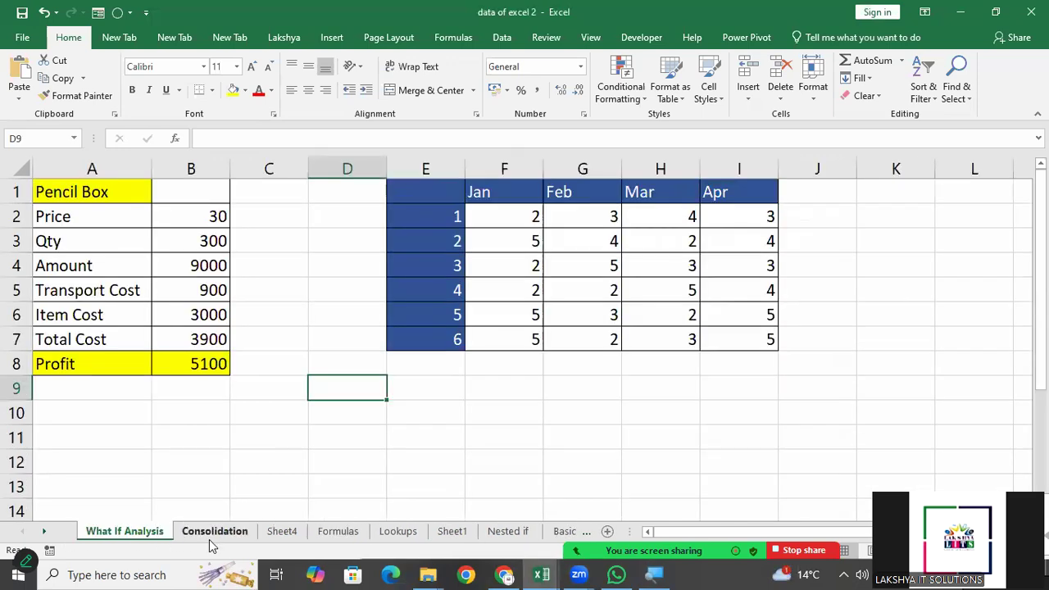
{"action": "left_click", "coordinate": [212, 533]}
{"action": "left_click", "coordinate": [275, 531]}
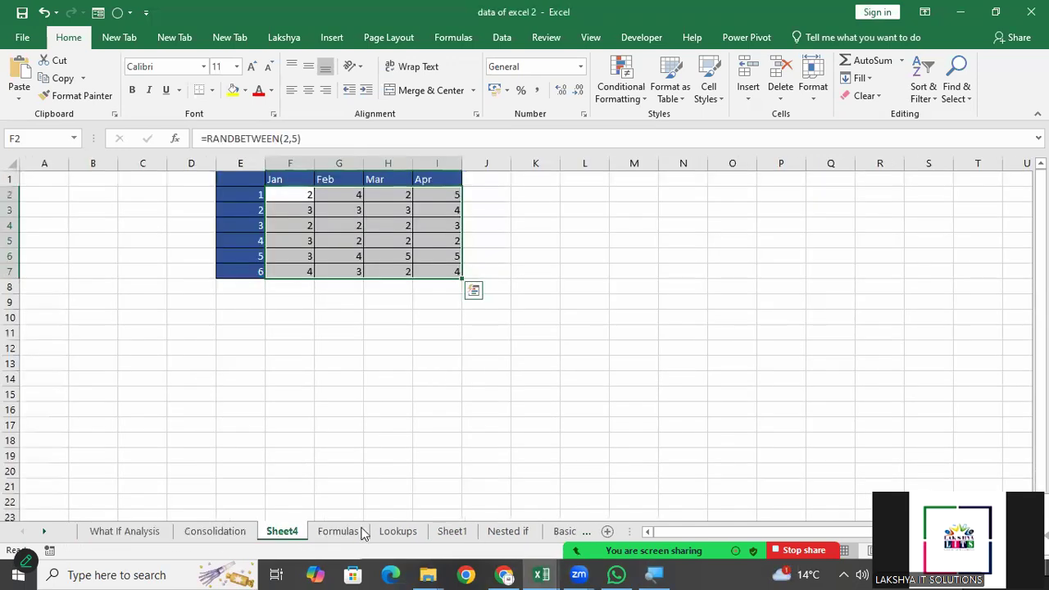
{"action": "left_click", "coordinate": [452, 531]}
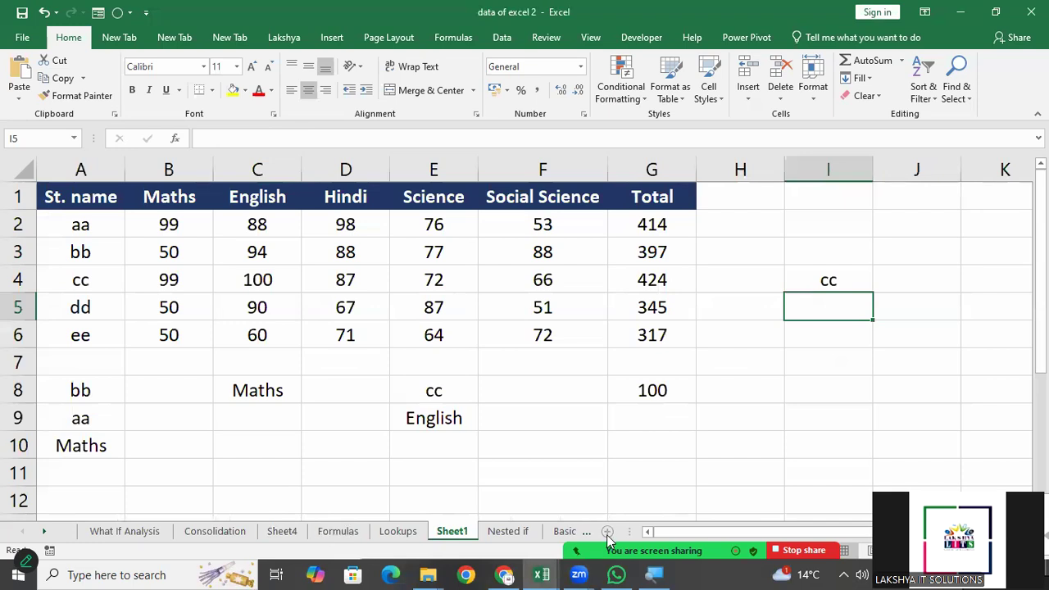
{"action": "left_click", "coordinate": [282, 532]}
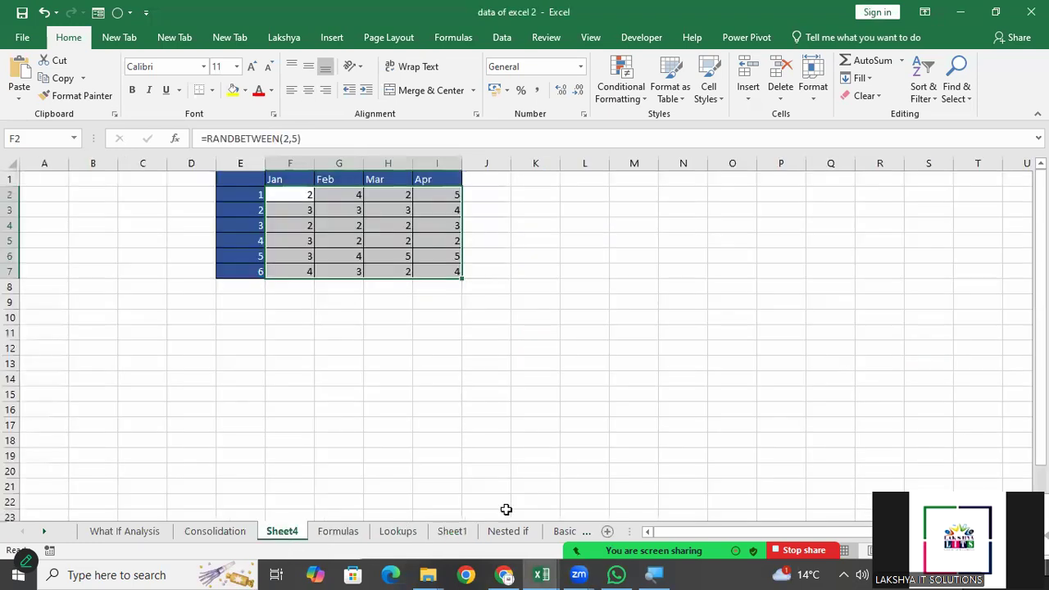
{"action": "left_click", "coordinate": [607, 531]}
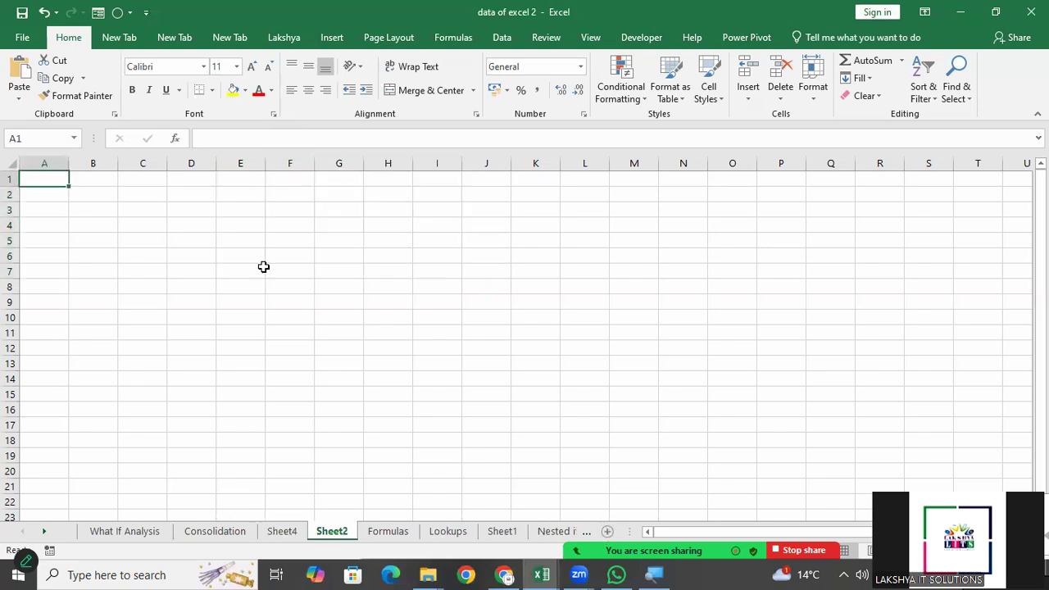
{"action": "left_click", "coordinate": [219, 255]}
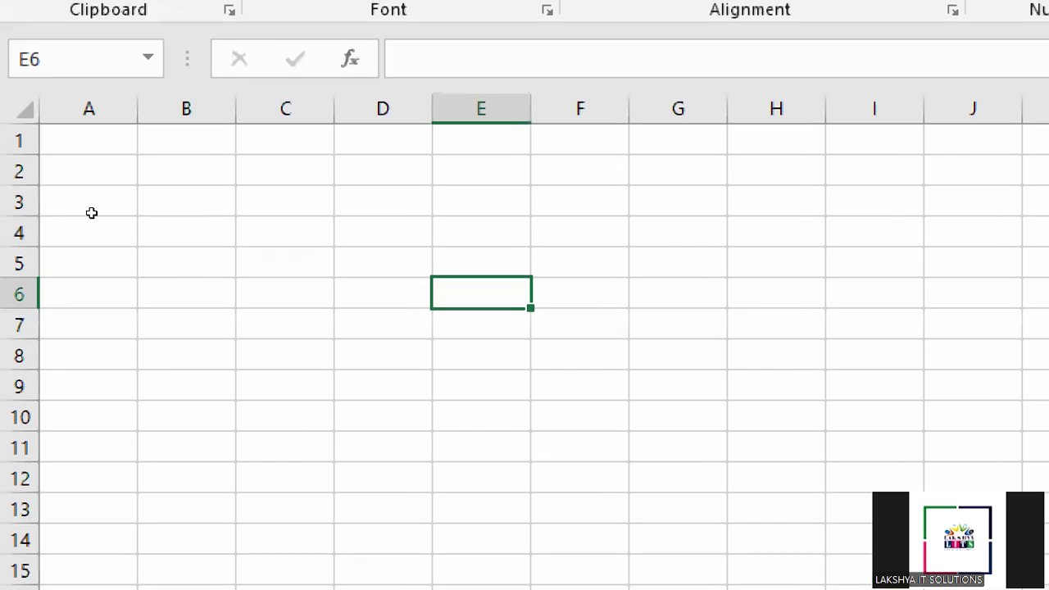
{"action": "key", "text": "ctrl+Home"}
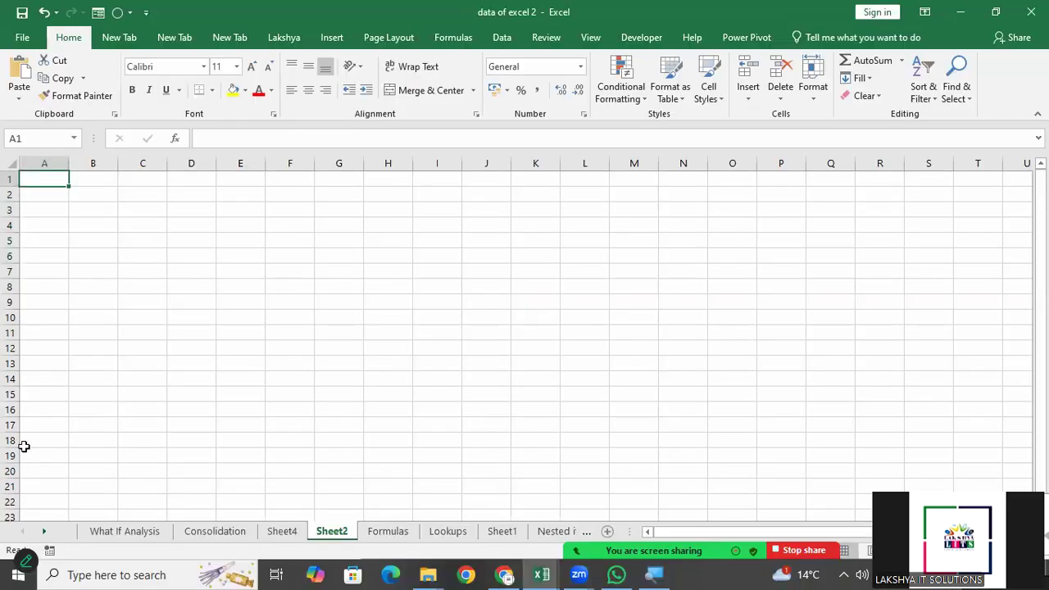
Step: Replace the RANDBETWEEN formulas in F2:I7 of Sheet4 with their static values
{"action": "left_click", "coordinate": [124, 531]}
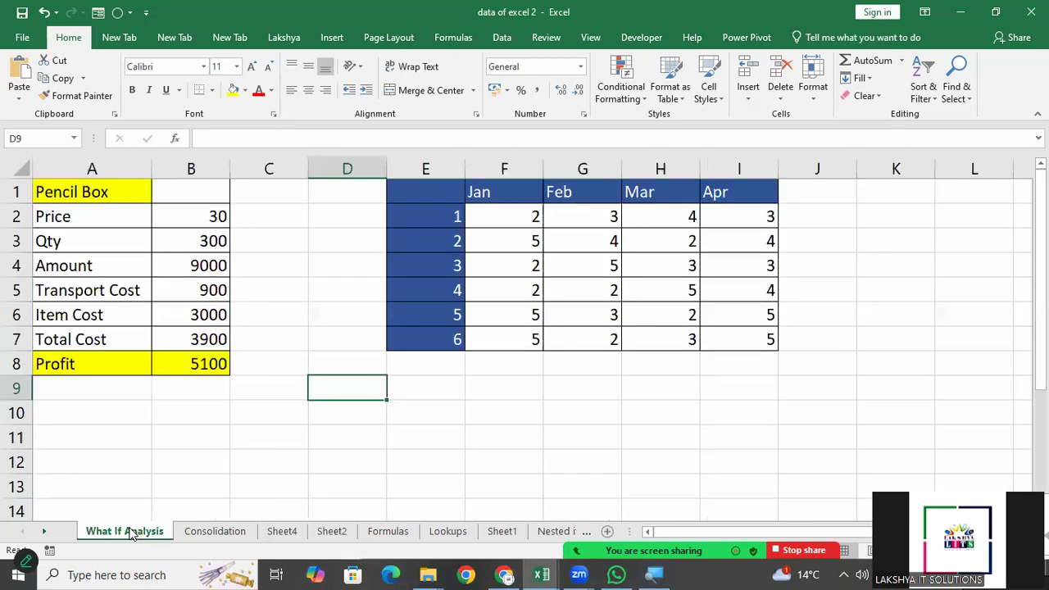
{"action": "left_click", "coordinate": [204, 535]}
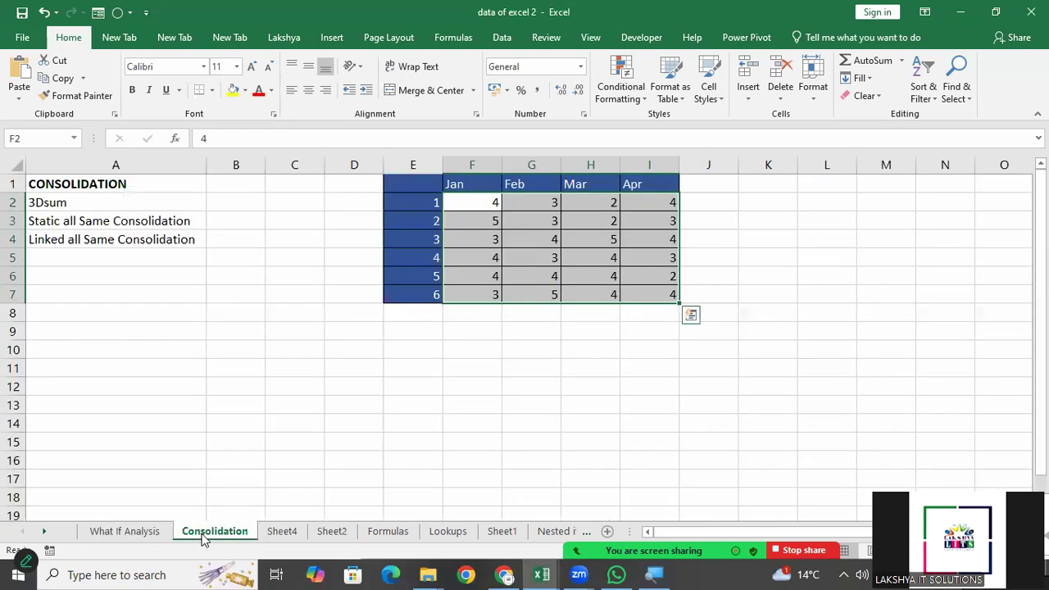
{"action": "left_click", "coordinate": [291, 534]}
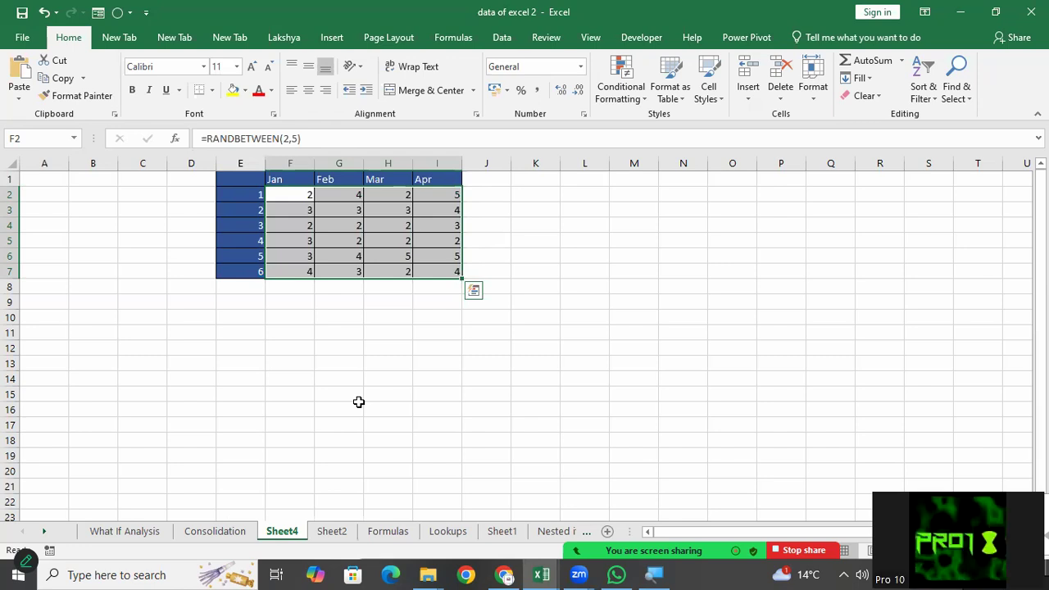
{"action": "left_click", "coordinate": [358, 404]}
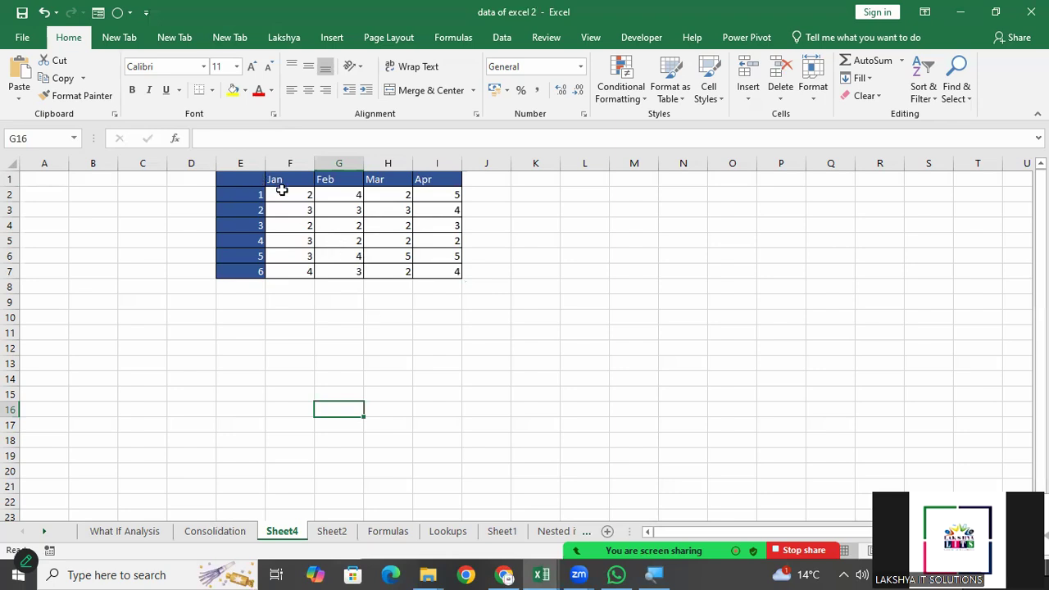
{"action": "left_click_drag", "start_coordinate": [310, 197], "coordinate": [438, 273]}
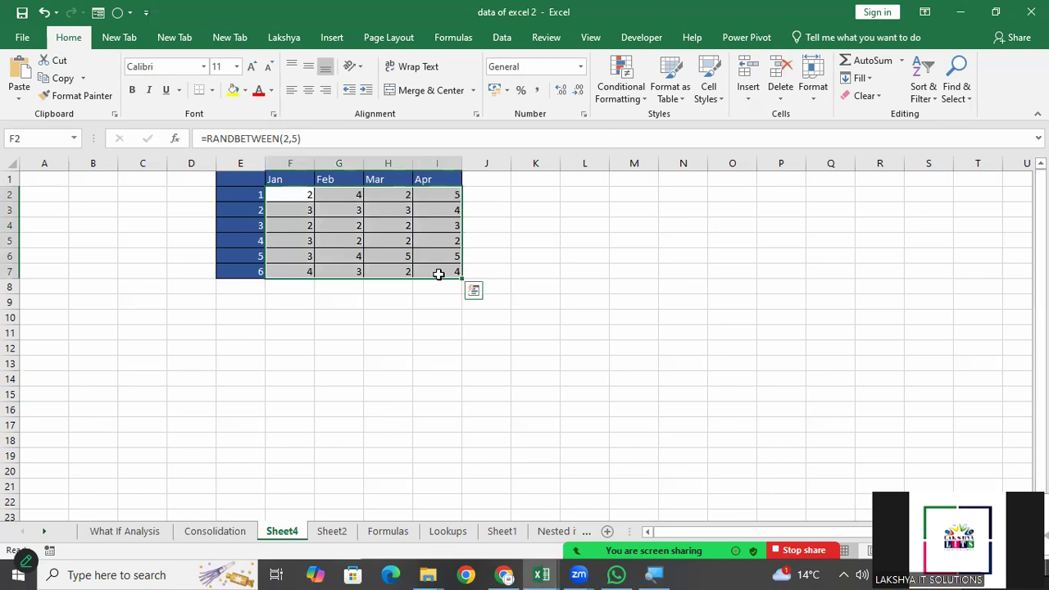
{"action": "key", "text": "ctrl+c"}
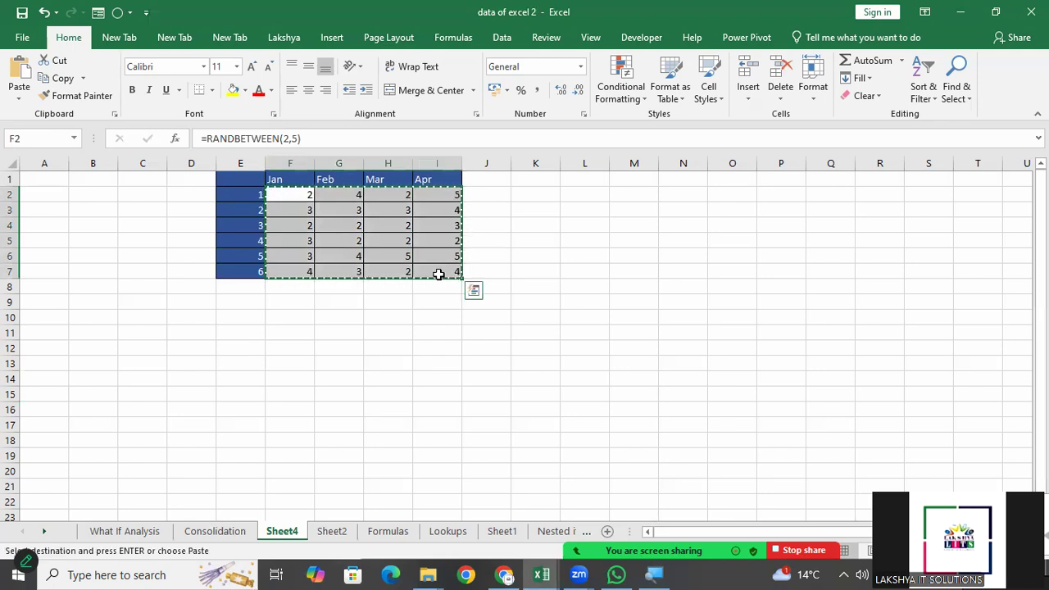
{"action": "key", "text": "ctrl+shift+v"}
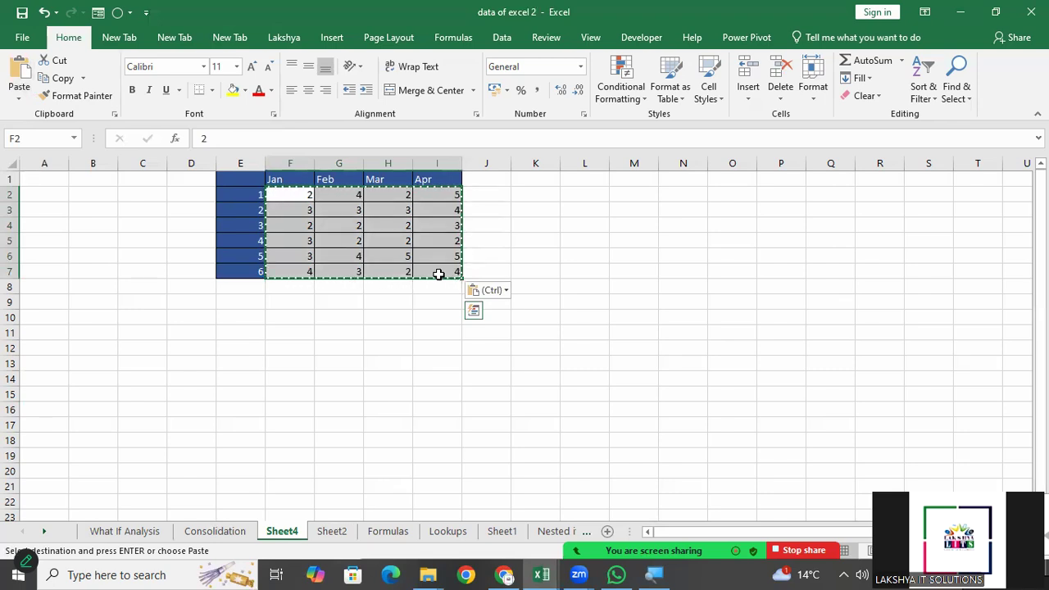
{"action": "left_click", "coordinate": [428, 375]}
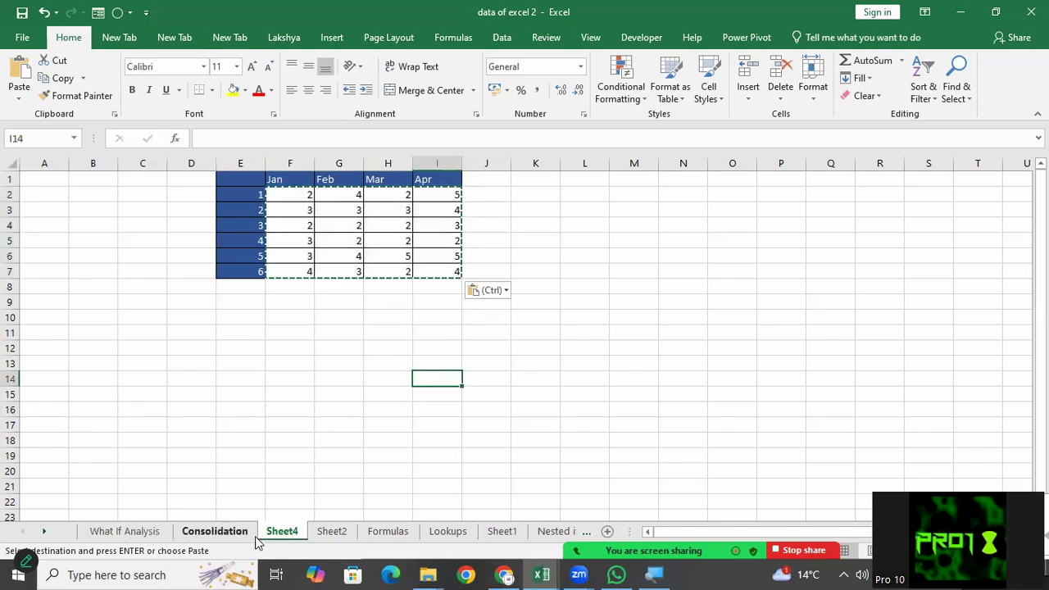
Step: Switch to the blank Sheet2 and enlarge its worksheet view
{"action": "left_click", "coordinate": [324, 531]}
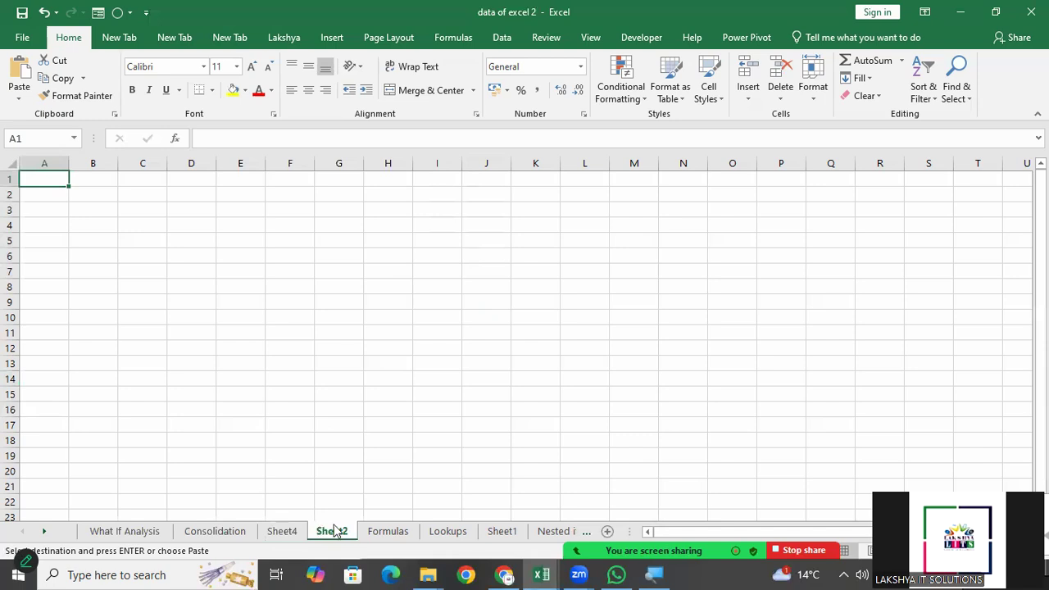
{"action": "left_click", "coordinate": [1017, 492]}
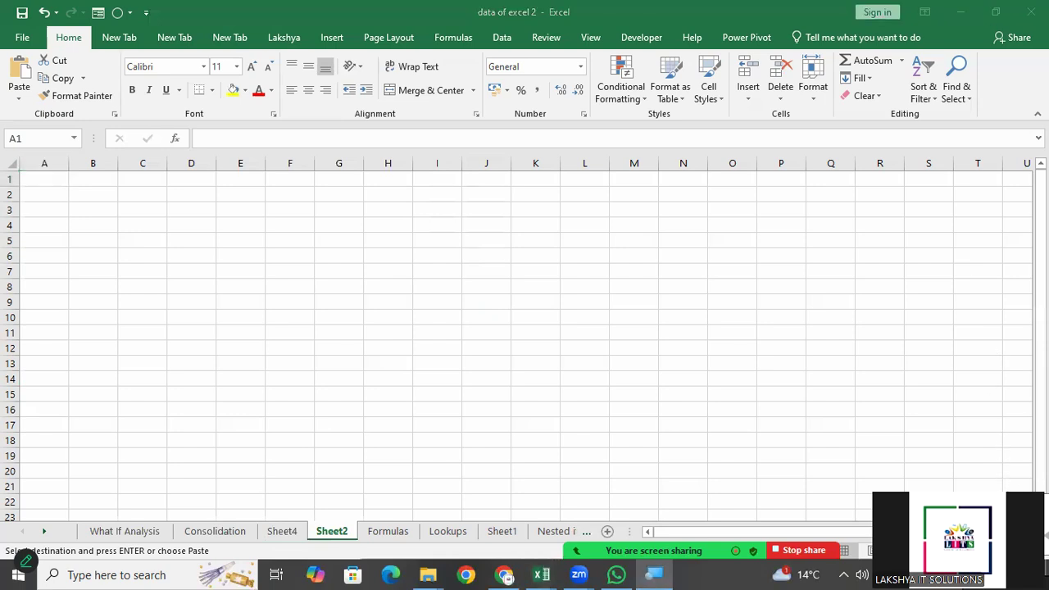
{"action": "left_click_drag", "start_coordinate": [1016, 505], "coordinate": [1000, 366]}
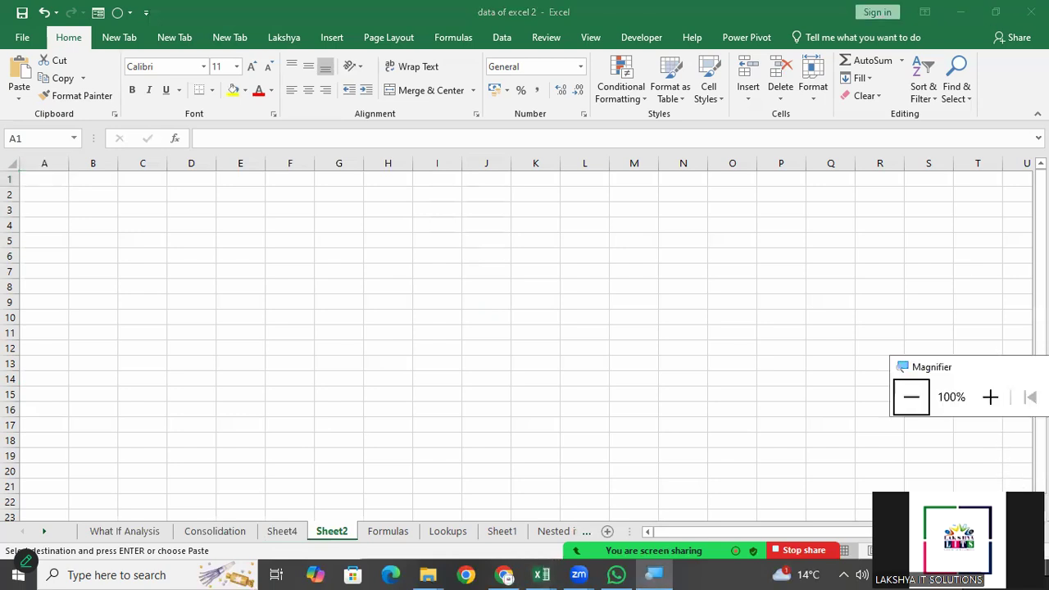
{"action": "left_click", "coordinate": [1007, 550]}
{"action": "left_click", "coordinate": [1007, 550]}
{"action": "left_click", "coordinate": [1007, 550]}
{"action": "left_click", "coordinate": [1006, 551]}
{"action": "left_click", "coordinate": [1007, 551]}
{"action": "left_click_drag", "start_coordinate": [972, 551], "coordinate": [977, 550]}
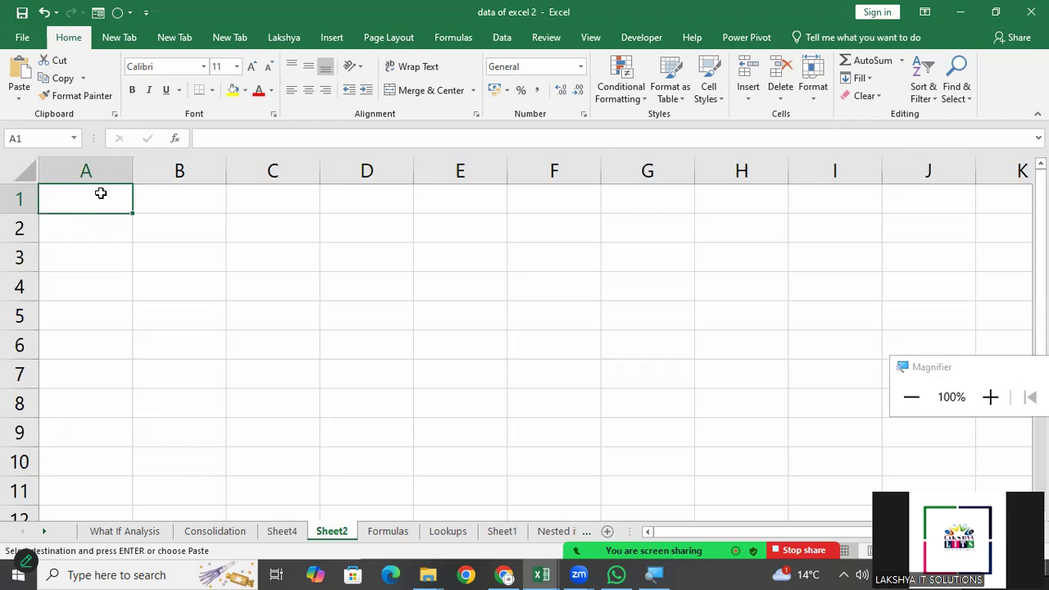
Step: Start a SUM formula in cell A1 of Sheet2 with cell F2 of the What If Analysis sheet as its first argument
{"action": "type", "text": "=sum"}
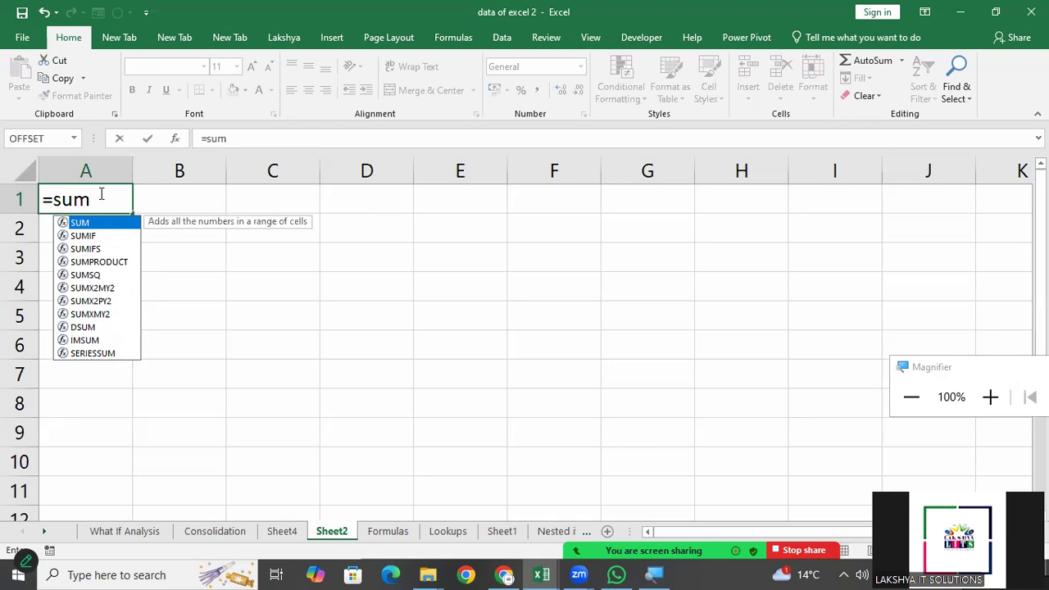
{"action": "type", "text": "("}
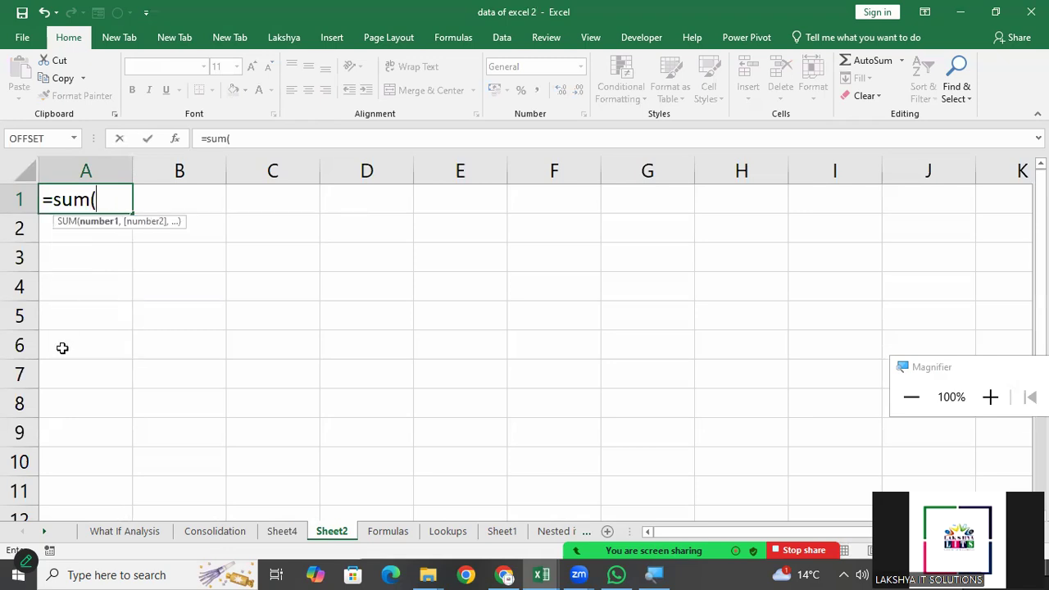
{"action": "left_click", "coordinate": [145, 535]}
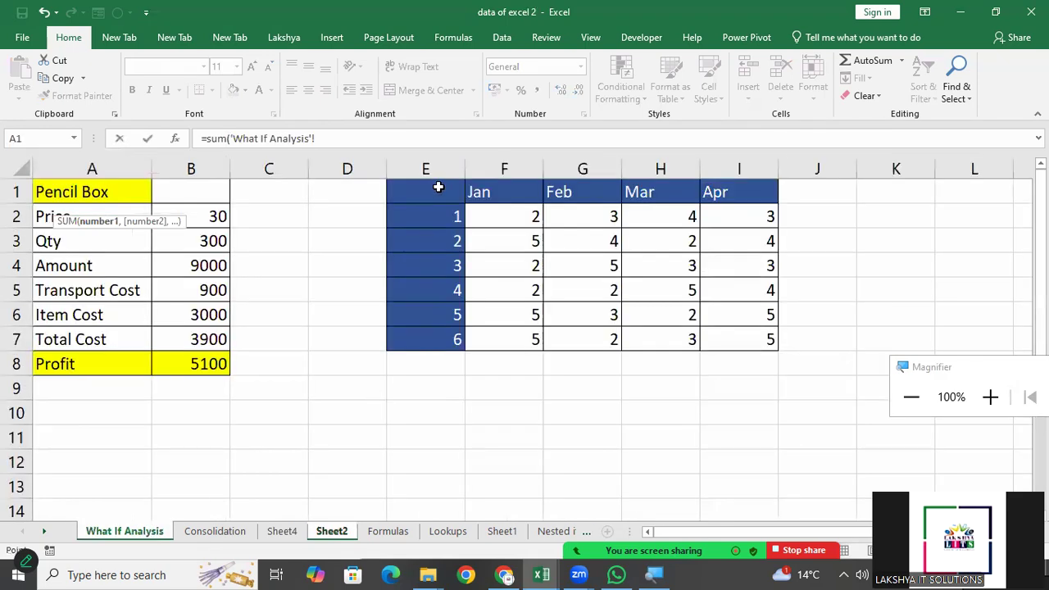
{"action": "left_click", "coordinate": [514, 216]}
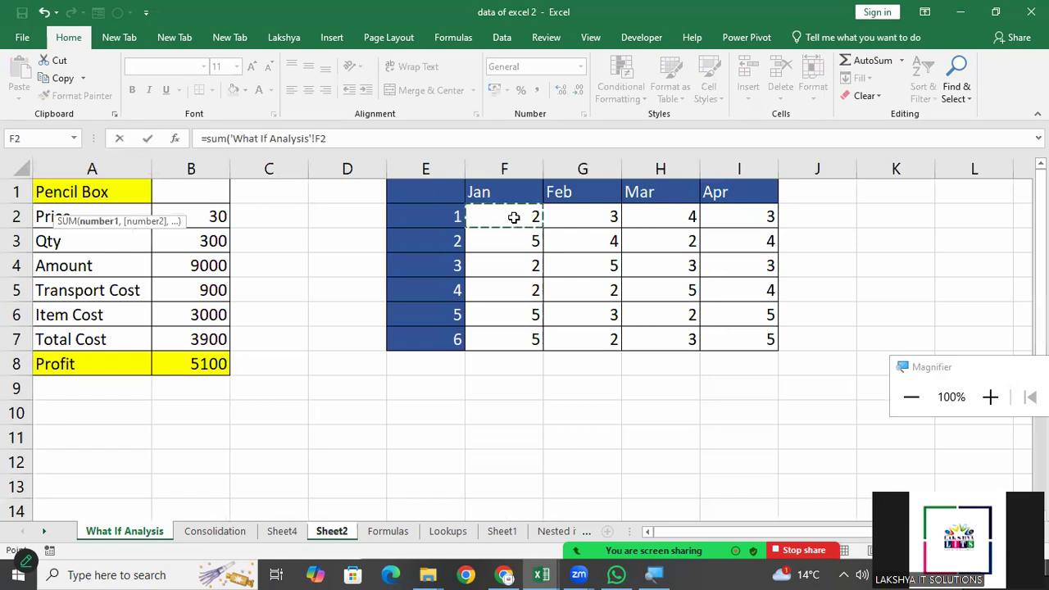
{"action": "key", "text": "super+plus"}
{"action": "key", "text": "super+plus"}
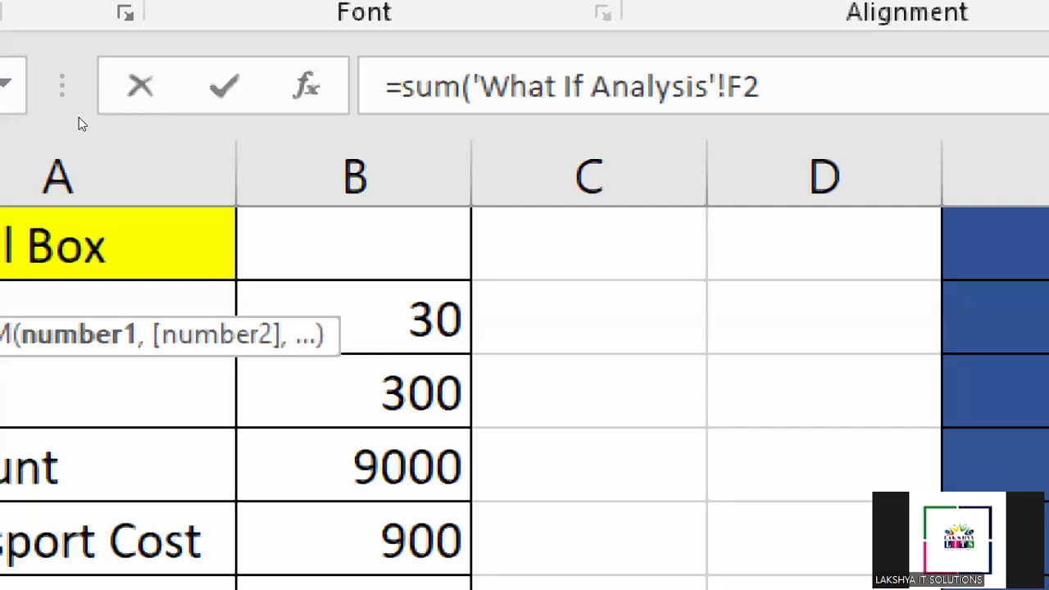
{"action": "type", "text": ","}
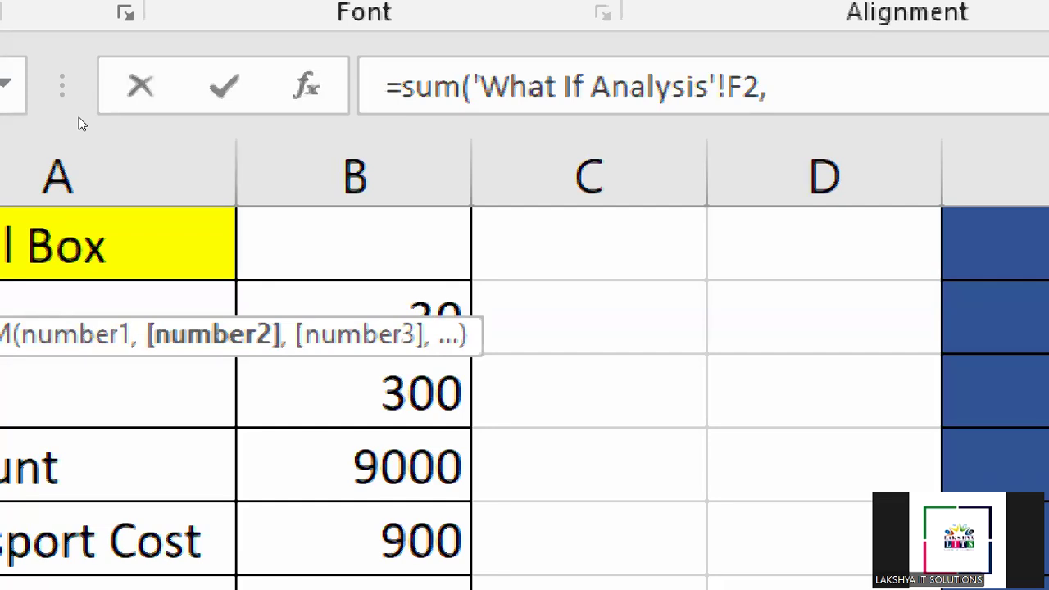
Step: Add cell F2 of the Consolidation sheet as the second argument of the SUM formula, followed by a comma
{"action": "key", "text": "super+minus"}
{"action": "key", "text": "super+minus"}
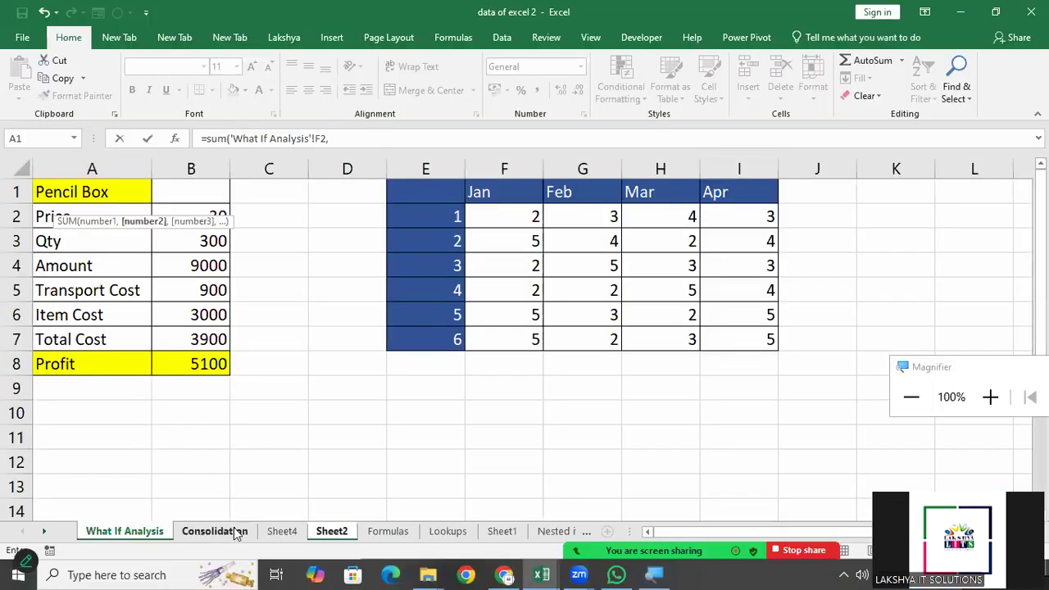
{"action": "left_click", "coordinate": [237, 533]}
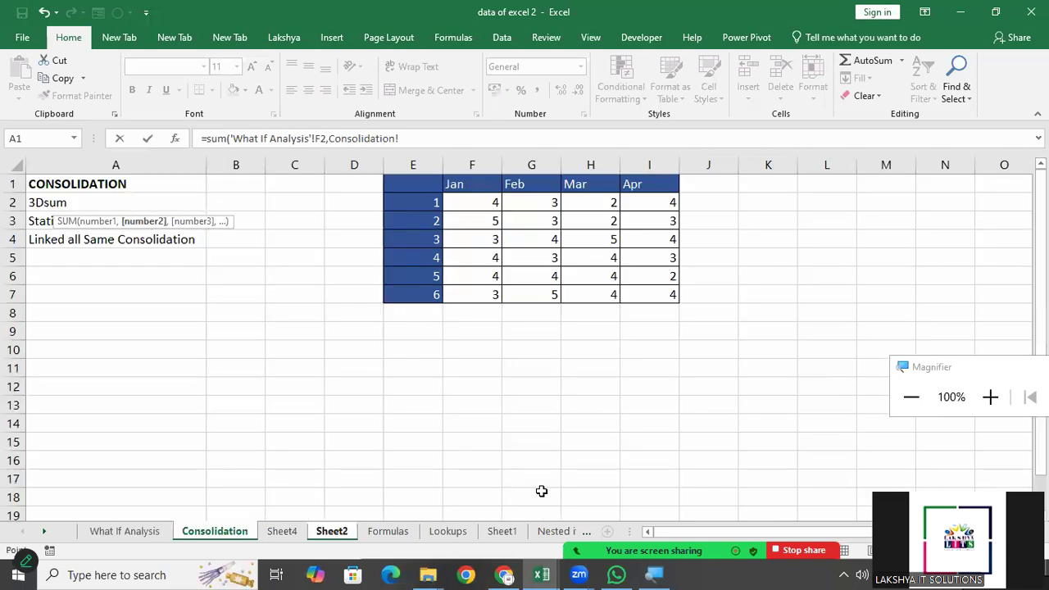
{"action": "key", "text": "super+plus"}
{"action": "key", "text": "super+plus"}
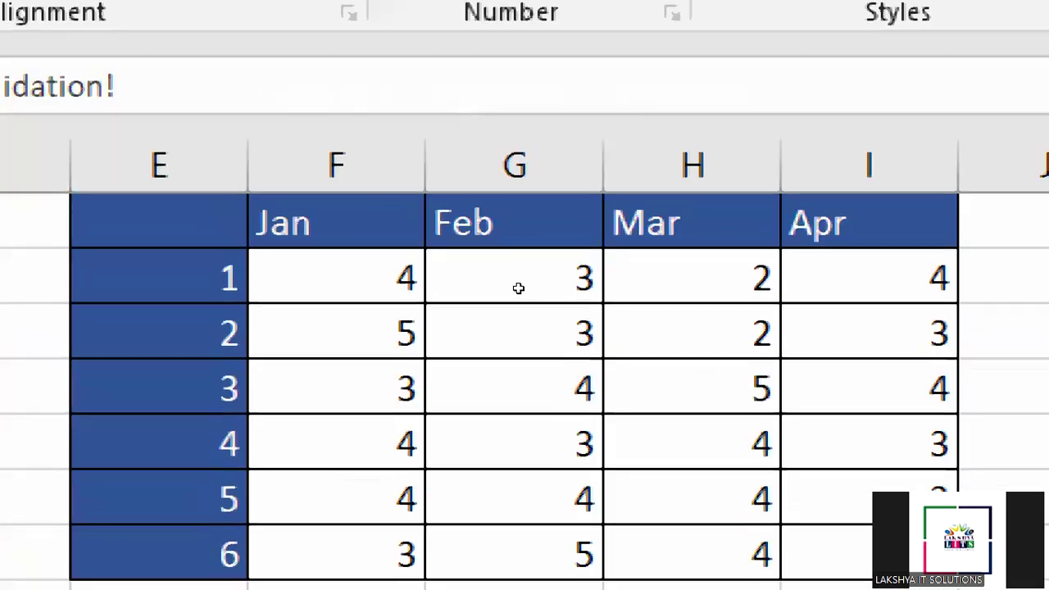
{"action": "left_click", "coordinate": [458, 204]}
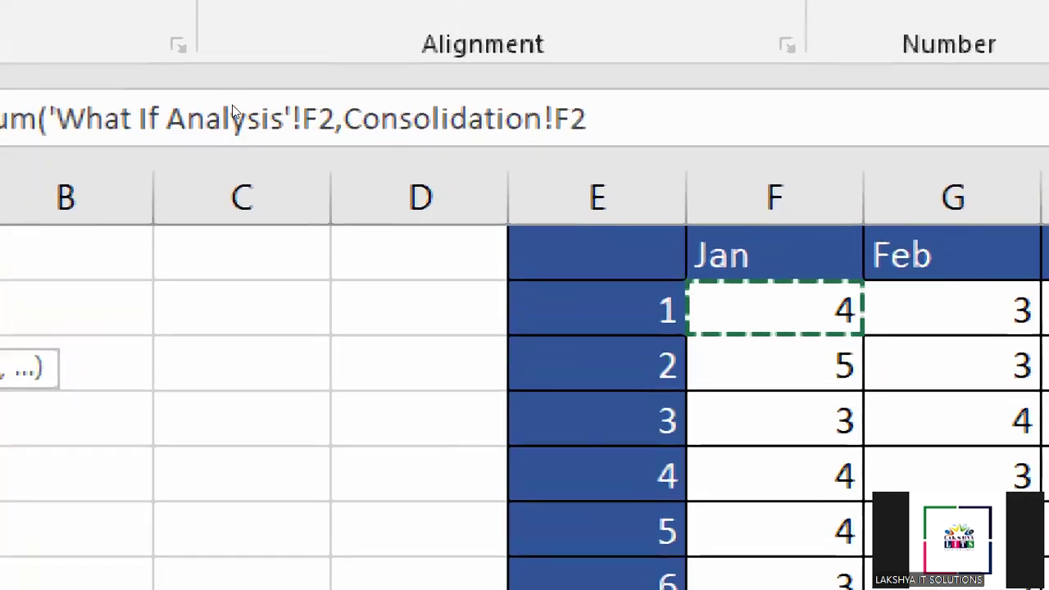
{"action": "type", "text": ","}
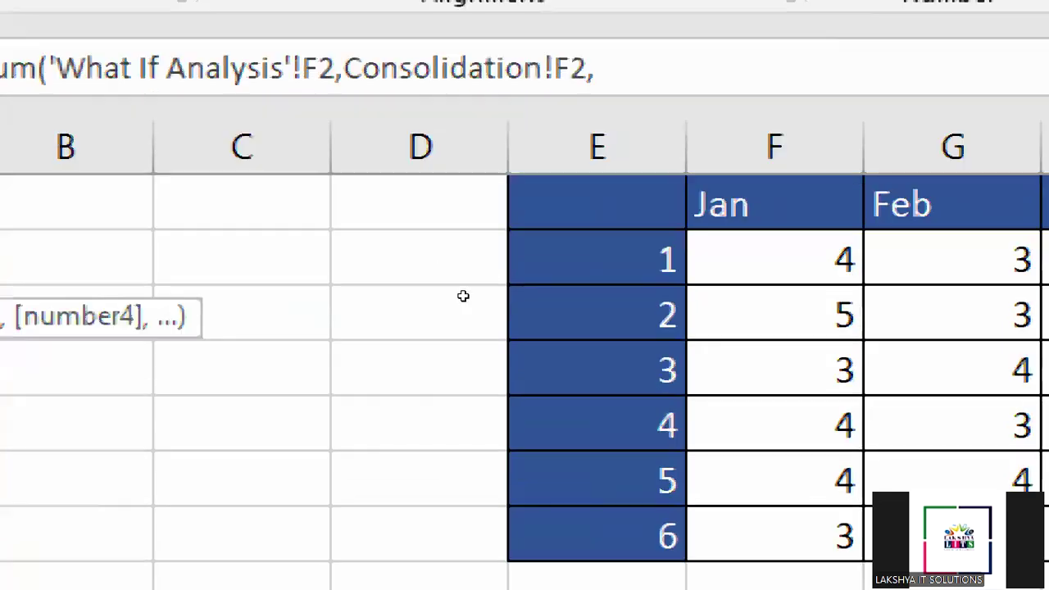
Step: Add cell F2 of Sheet4 as the third argument of the SUM formula, close the parenthesis and enter the formula
{"action": "key", "text": "super+minus"}
{"action": "key", "text": "super+minus"}
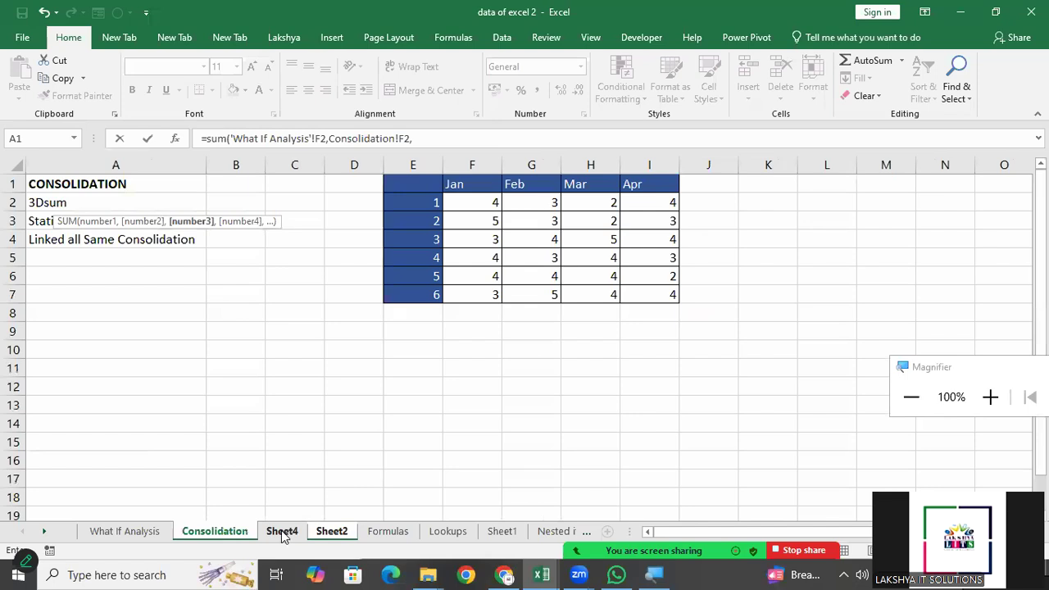
{"action": "left_click", "coordinate": [281, 530]}
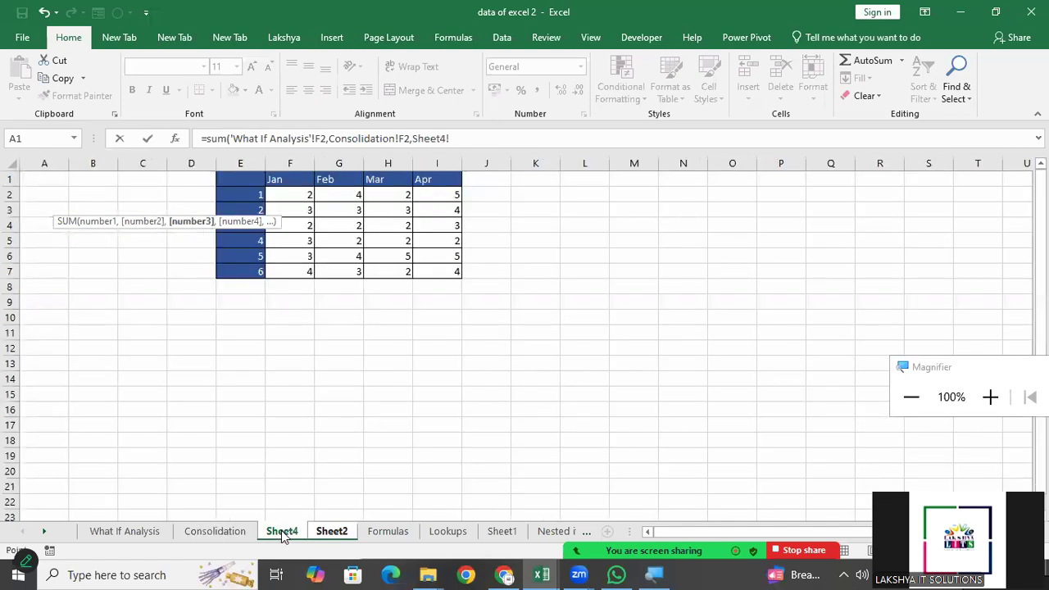
{"action": "key", "text": "super+plus"}
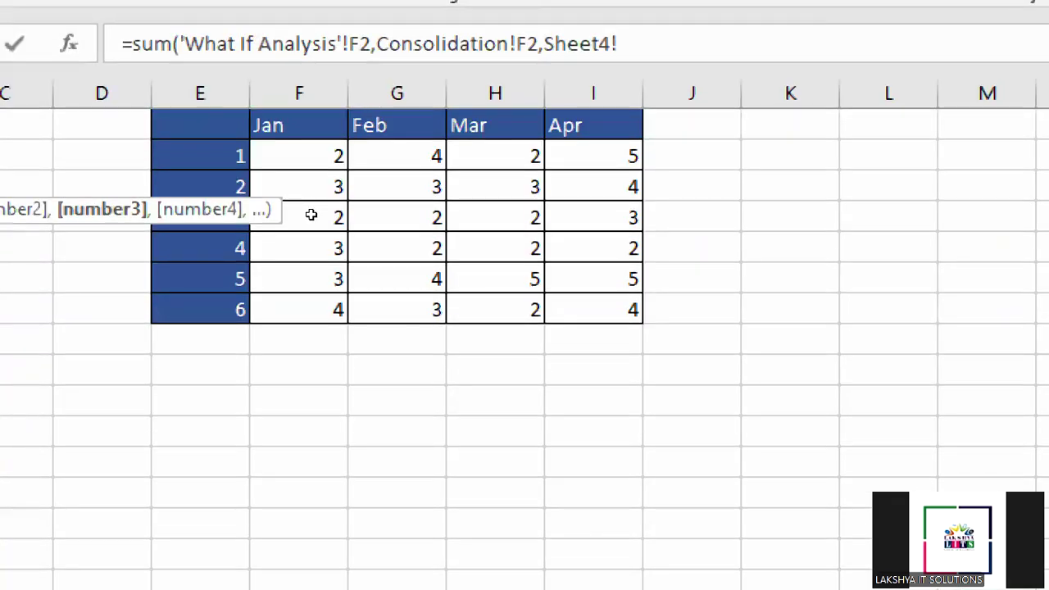
{"action": "left_click", "coordinate": [298, 164]}
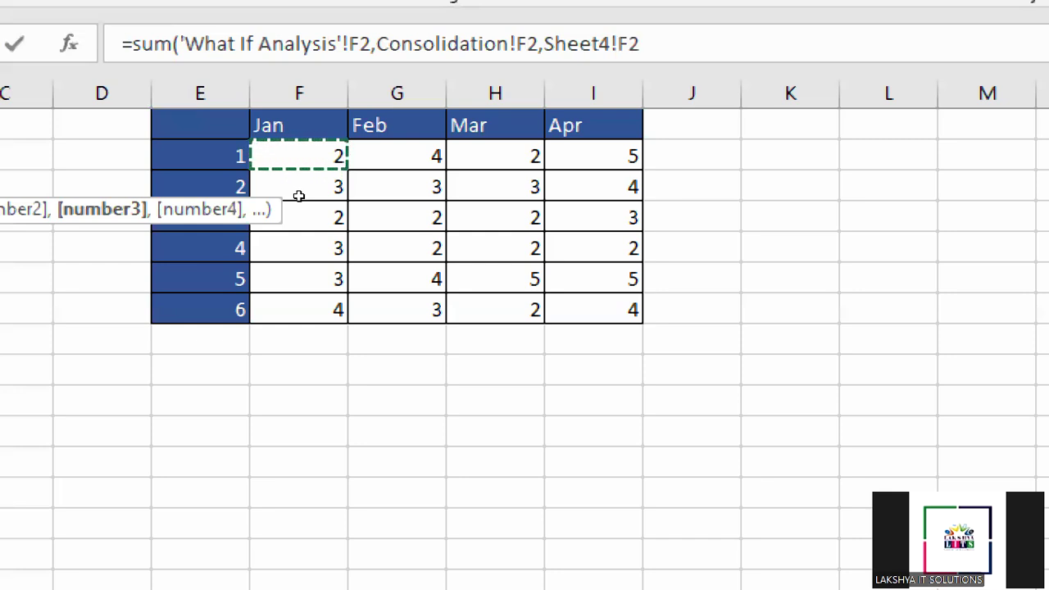
{"action": "type", "text": ")"}
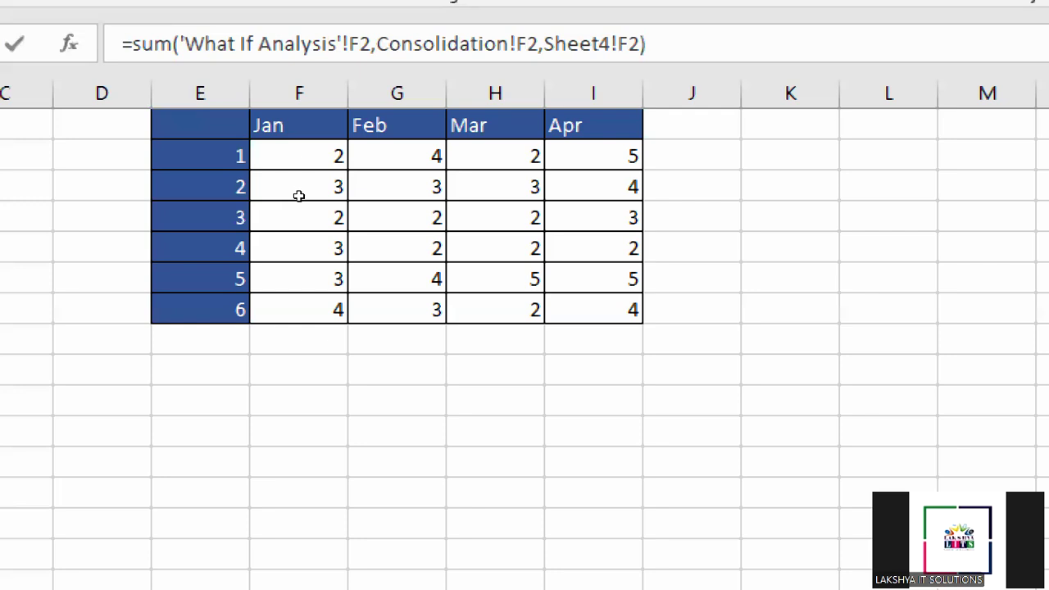
{"action": "key", "text": "Return"}
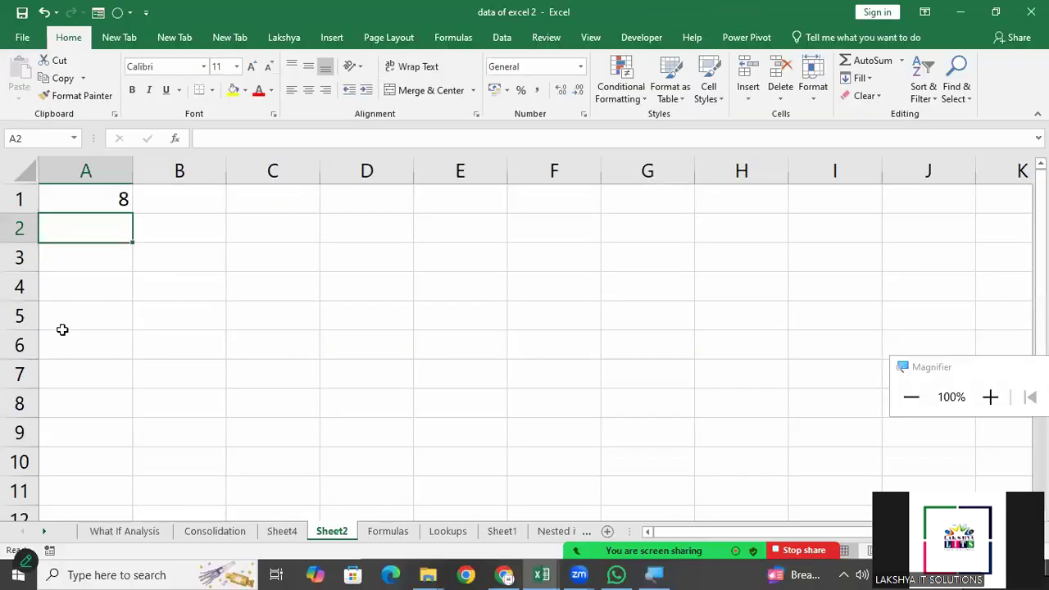
Step: Fill the cross-sheet SUM formula from cell A1 of Sheet2 down to row 4 and across to column D
{"action": "left_click", "coordinate": [126, 533]}
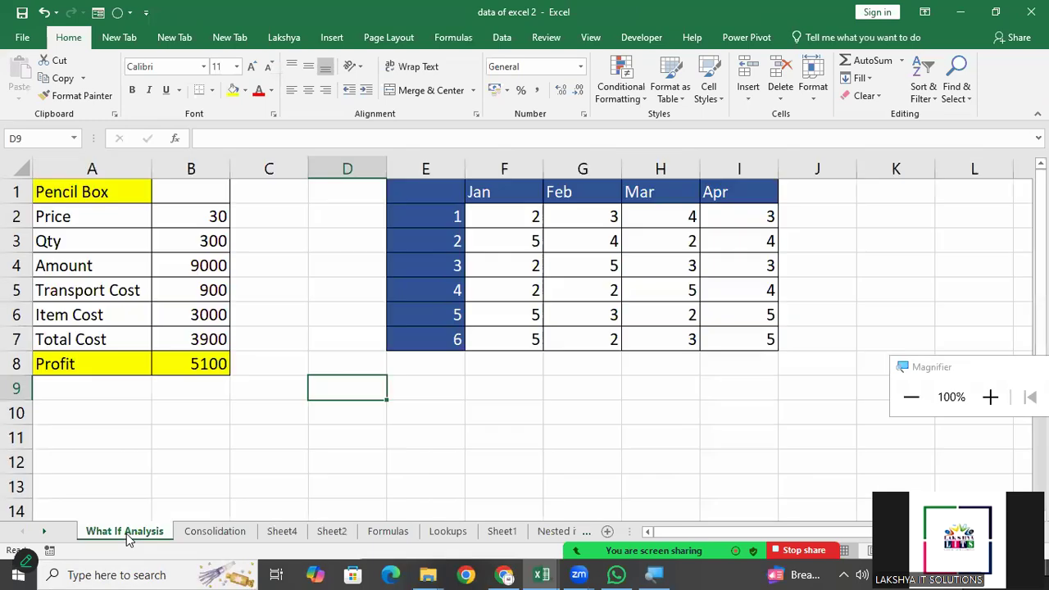
{"action": "left_click", "coordinate": [207, 531]}
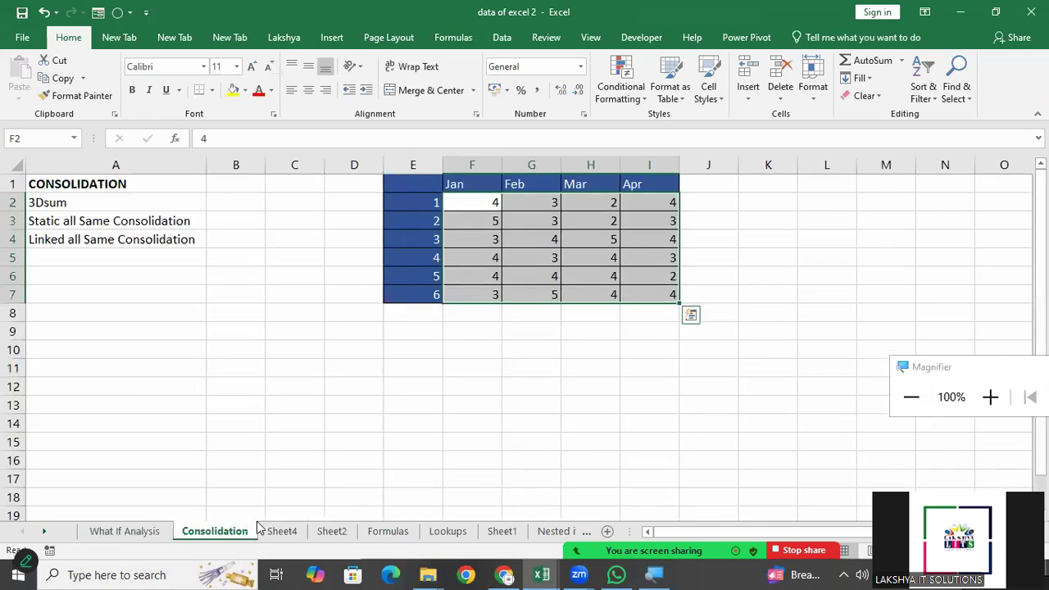
{"action": "left_click", "coordinate": [276, 531]}
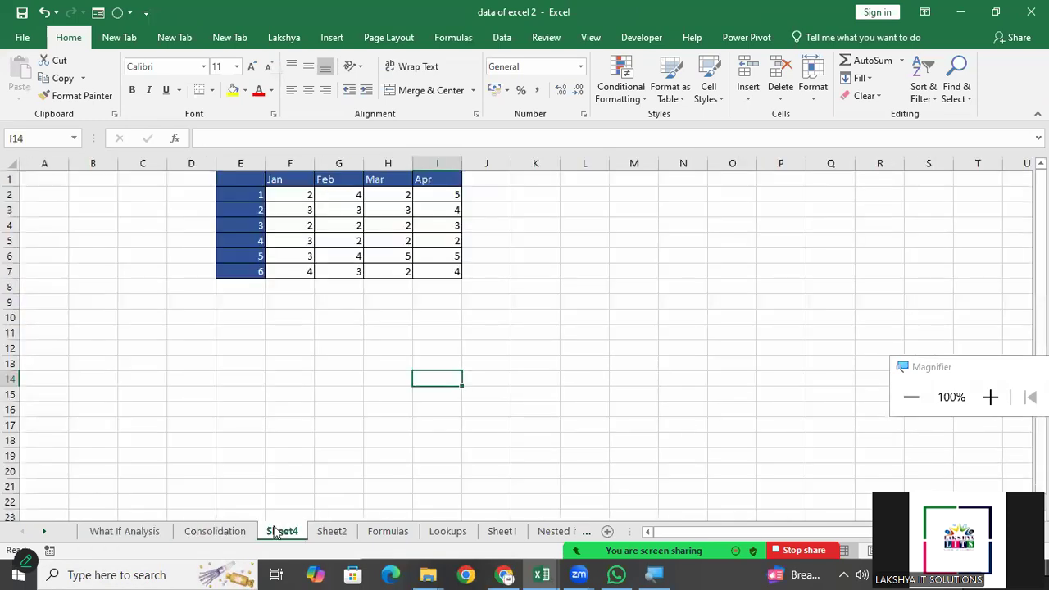
{"action": "left_click", "coordinate": [332, 533]}
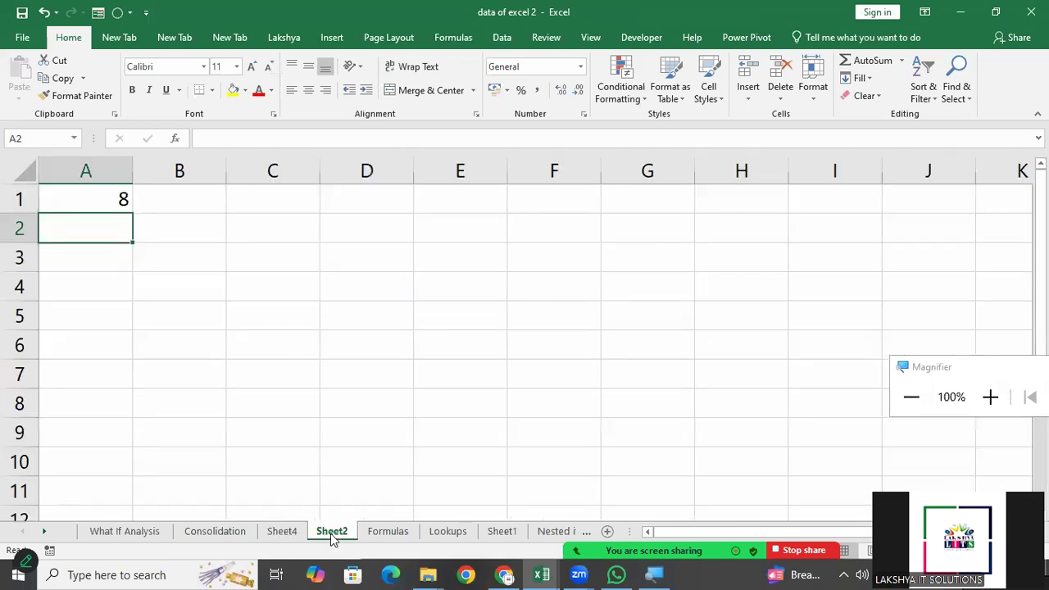
{"action": "left_click", "coordinate": [85, 197]}
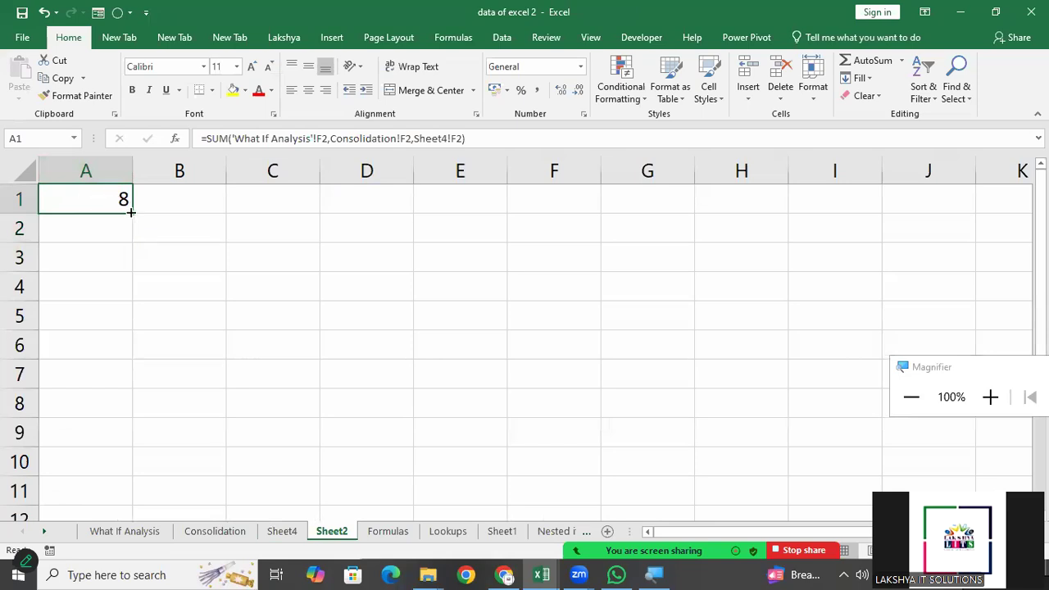
{"action": "left_click_drag", "start_coordinate": [131, 218], "coordinate": [135, 296]}
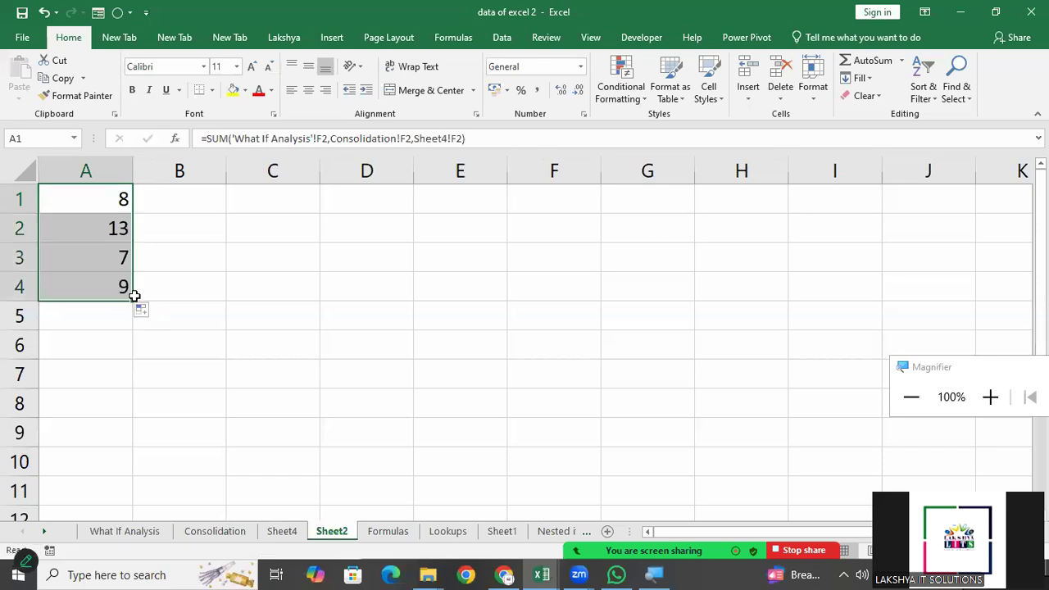
{"action": "left_click_drag", "start_coordinate": [134, 298], "coordinate": [370, 293]}
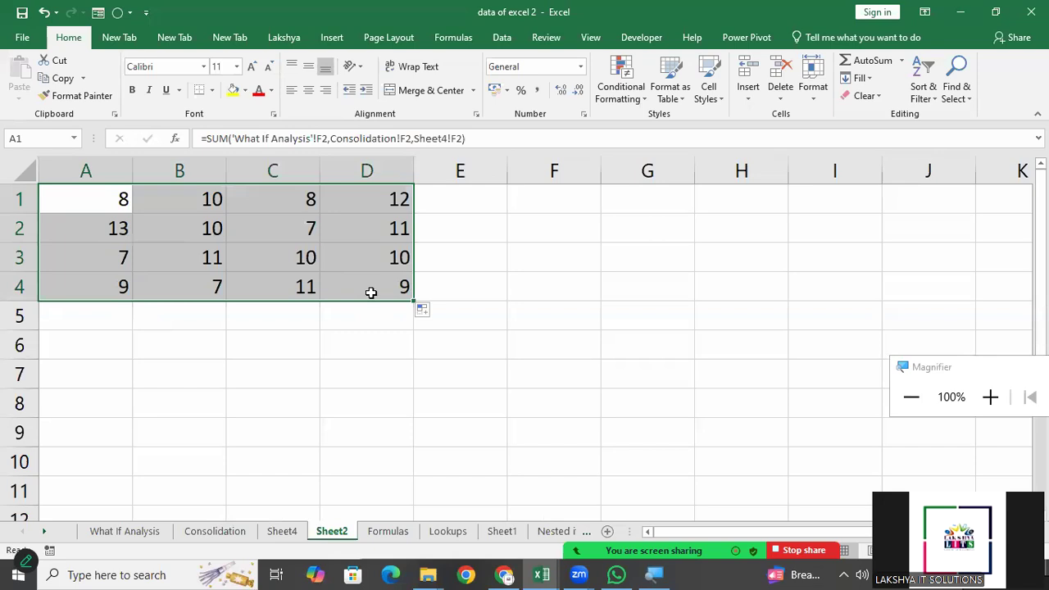
{"action": "left_click", "coordinate": [420, 451]}
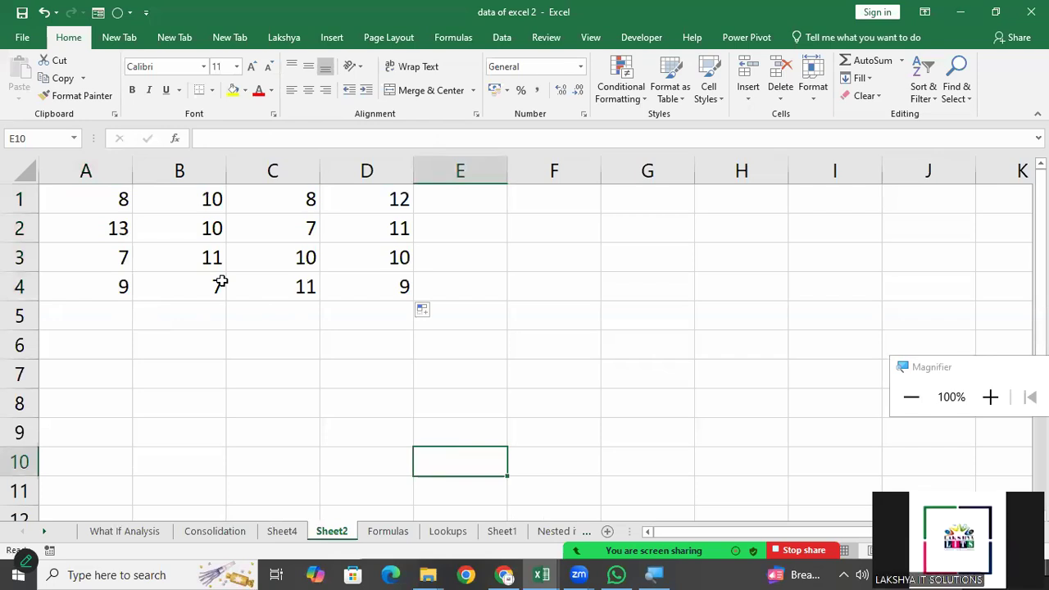
Step: Clear the contents of the range A1:E6 on Sheet2
{"action": "left_click", "coordinate": [127, 533]}
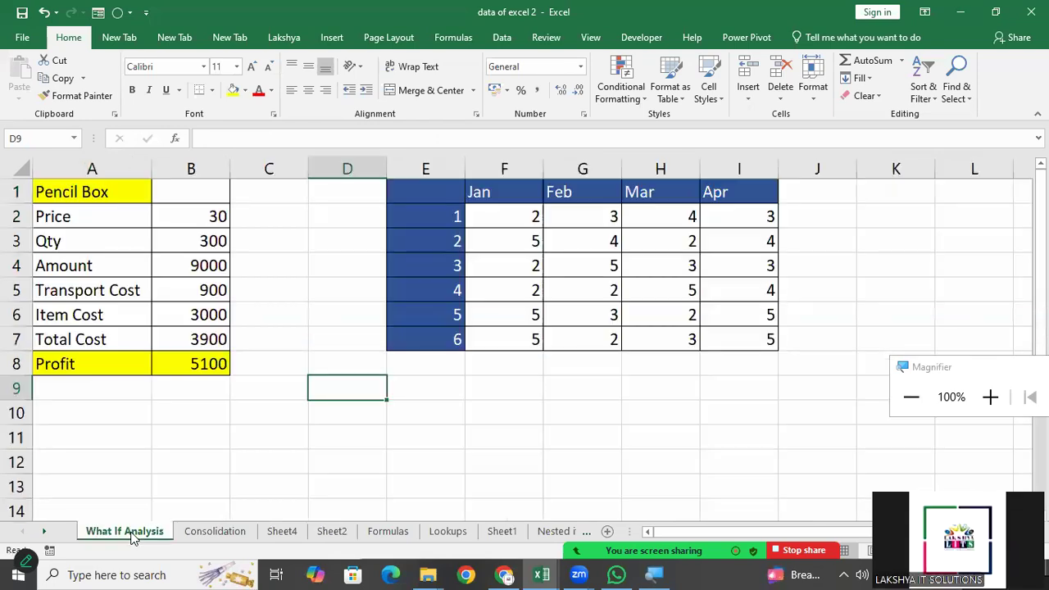
{"action": "left_click", "coordinate": [227, 533]}
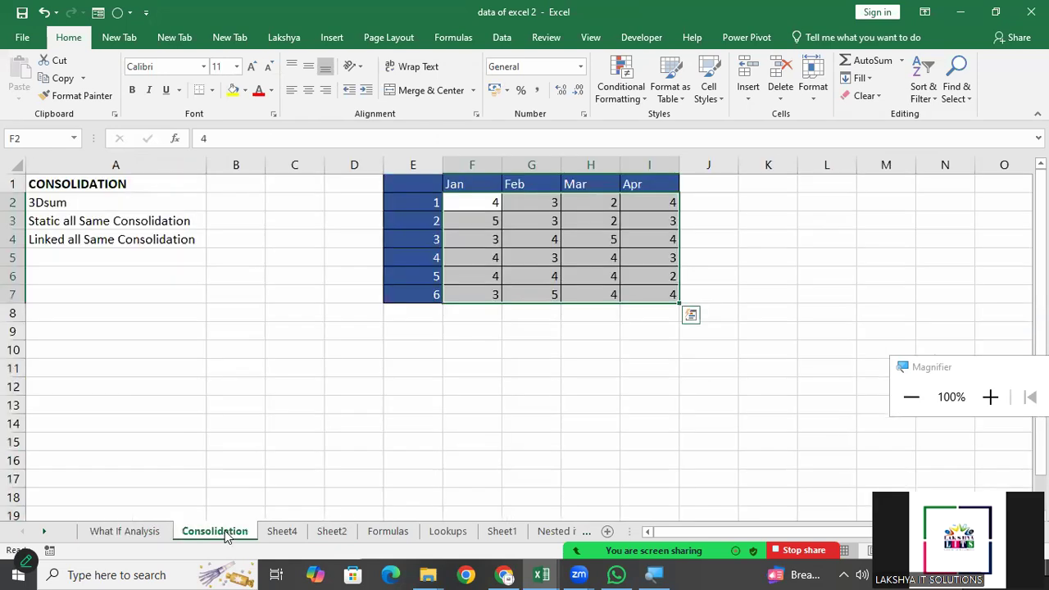
{"action": "left_click", "coordinate": [283, 532]}
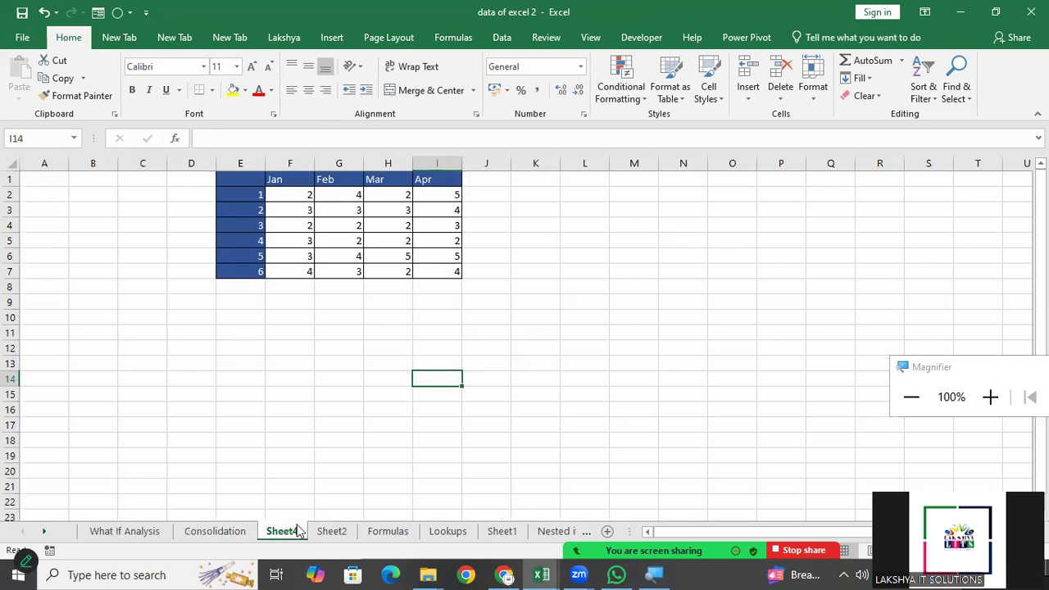
{"action": "left_click", "coordinate": [328, 533]}
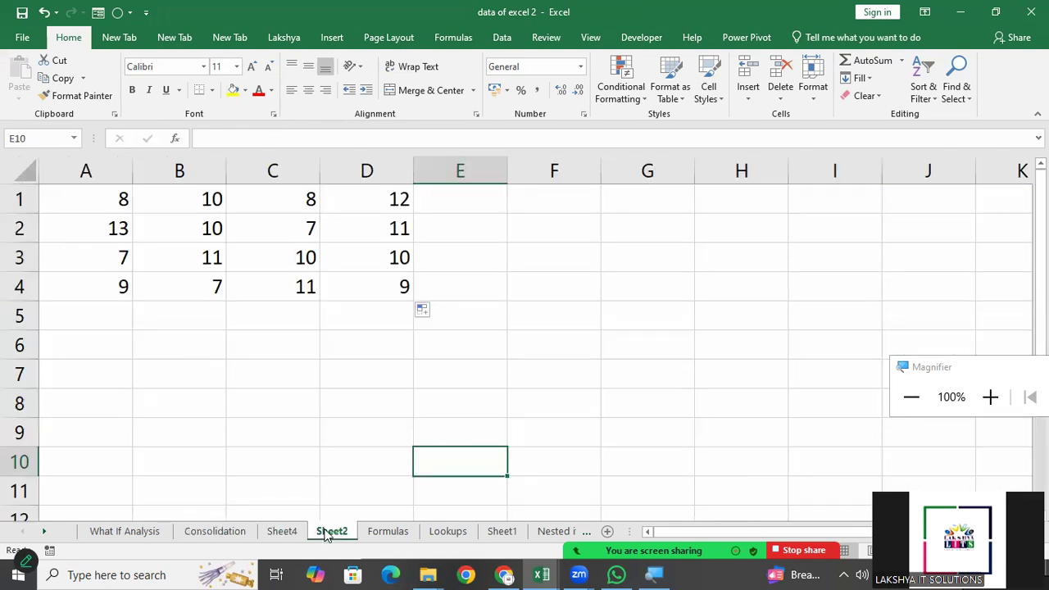
{"action": "left_click_drag", "start_coordinate": [77, 200], "coordinate": [465, 331]}
{"action": "key", "text": "Delete"}
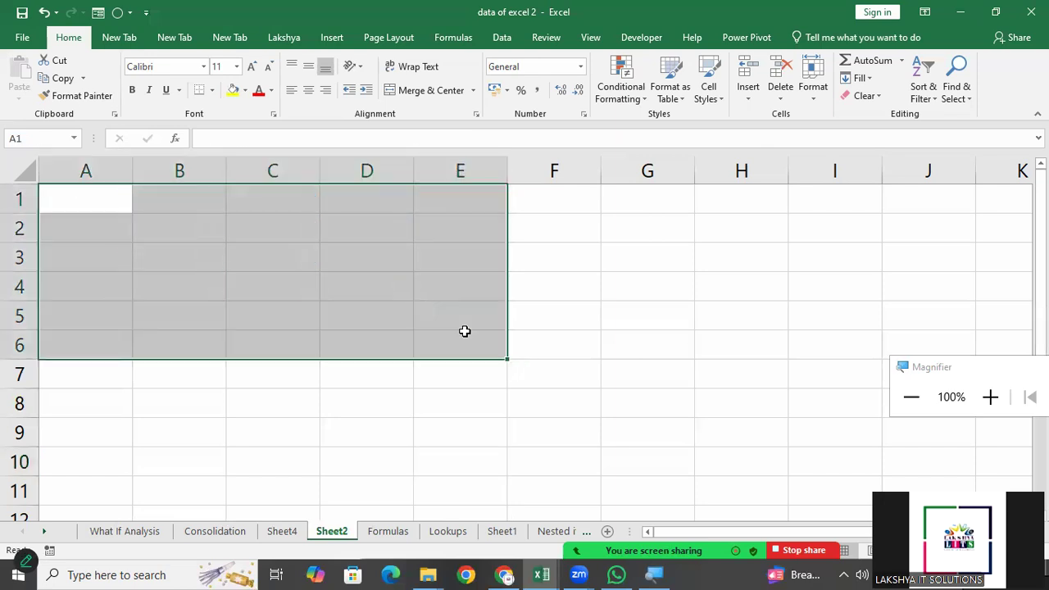
Step: Start a new SUM formula in cell A1 of Sheet2 with cell F2 of the What If Analysis sheet as its first argument, followed by a comma
{"action": "left_click", "coordinate": [265, 343]}
{"action": "left_click", "coordinate": [55, 189]}
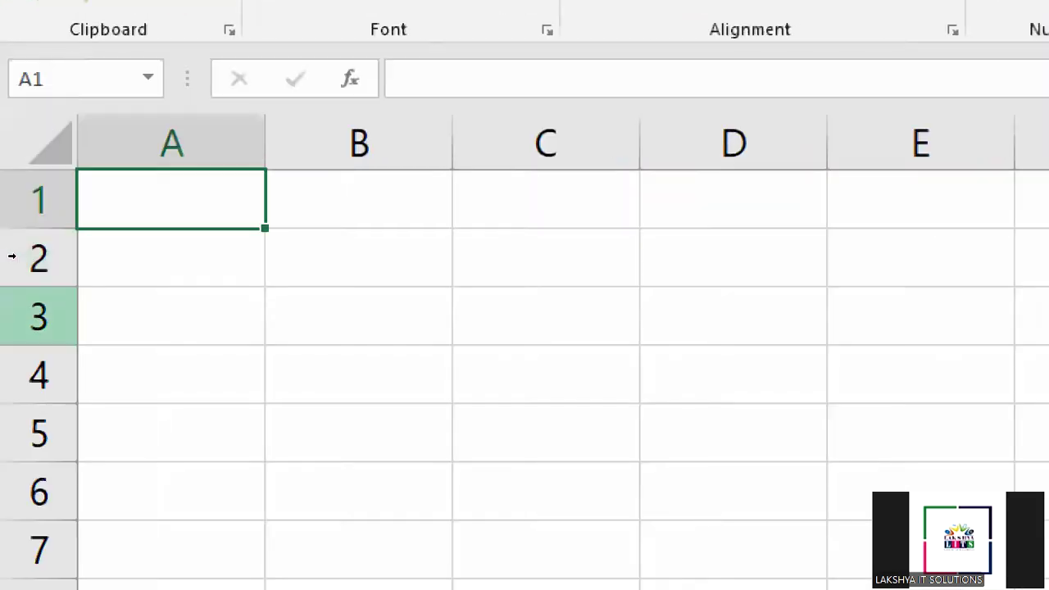
{"action": "type", "text": "="}
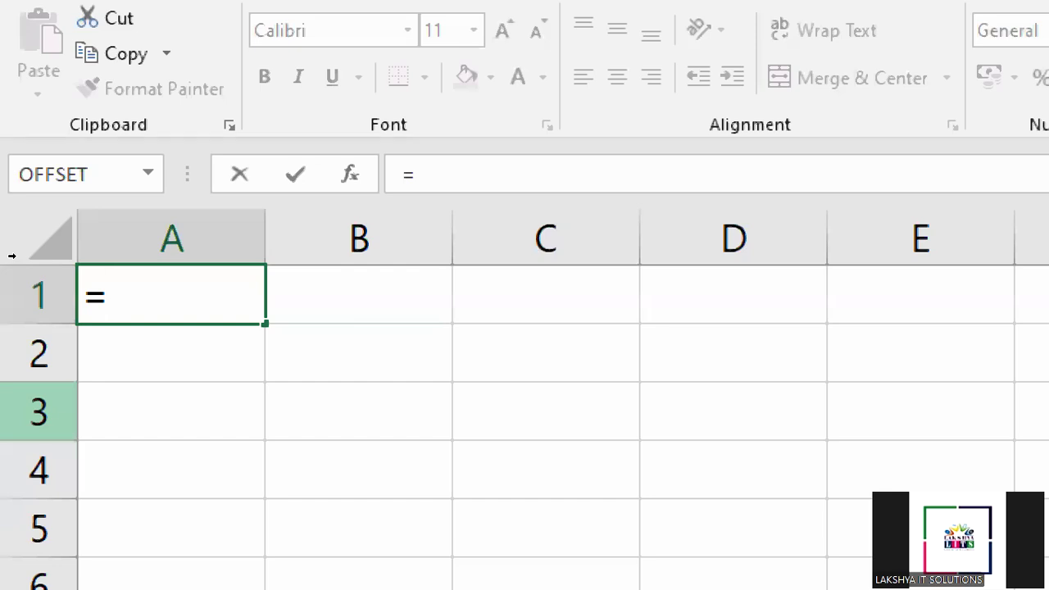
{"action": "type", "text": "su"}
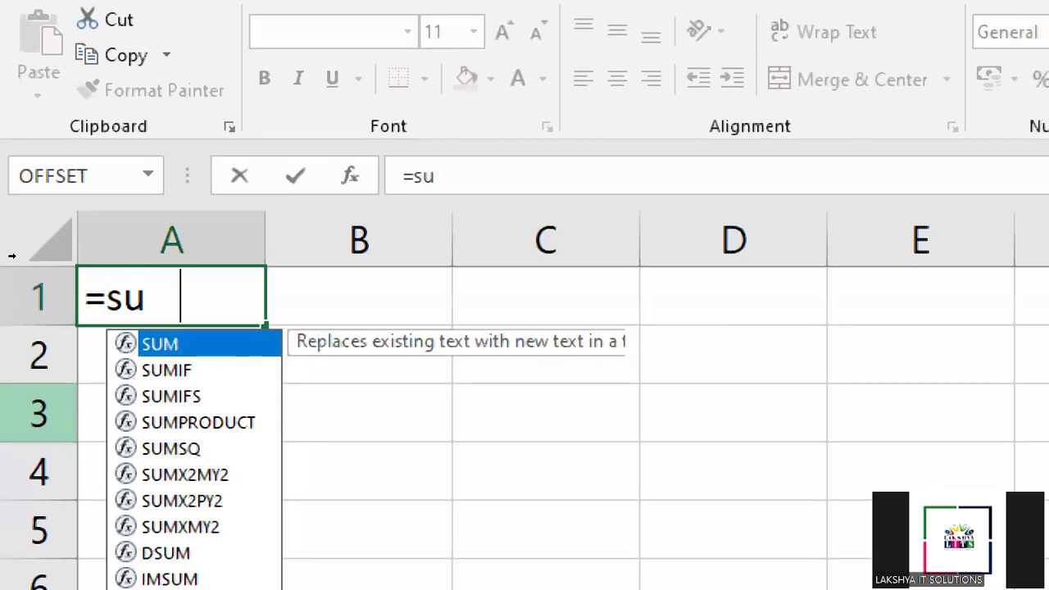
{"action": "type", "text": "m("}
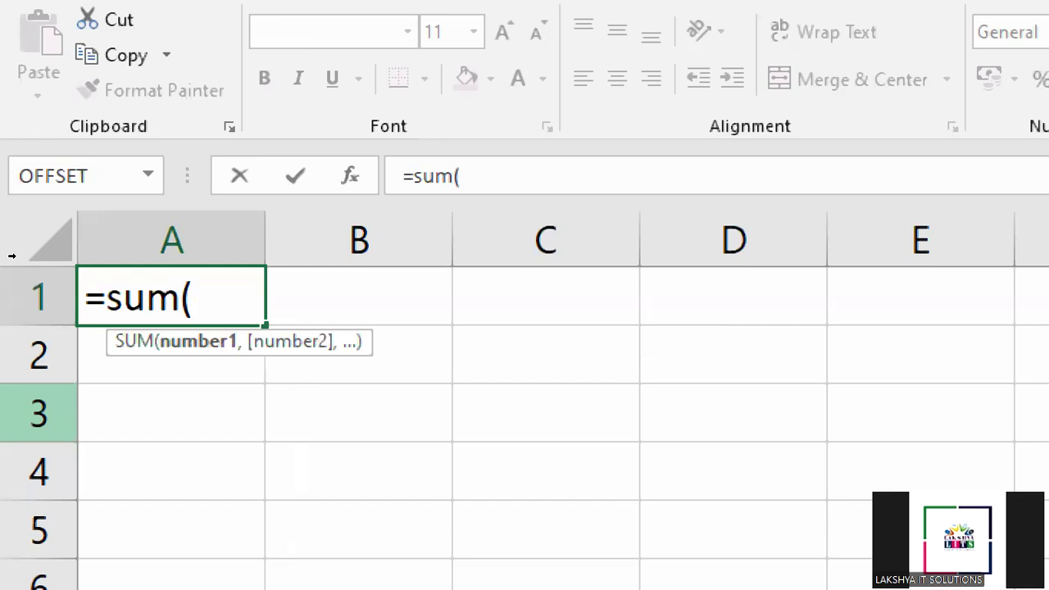
{"action": "key", "text": "super+minus"}
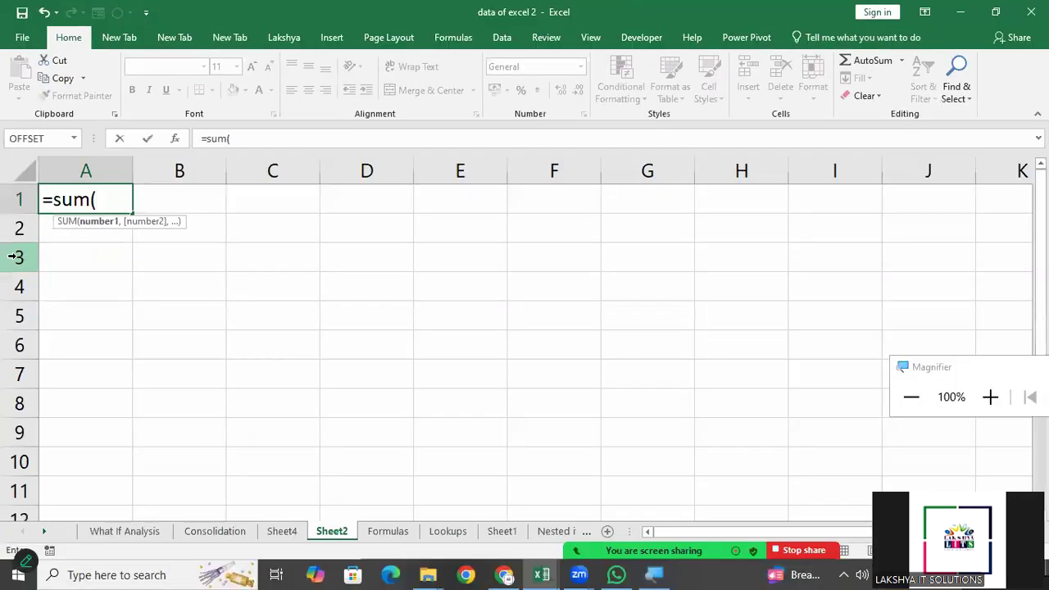
{"action": "key", "text": "super+plus"}
{"action": "key", "text": "super+plus"}
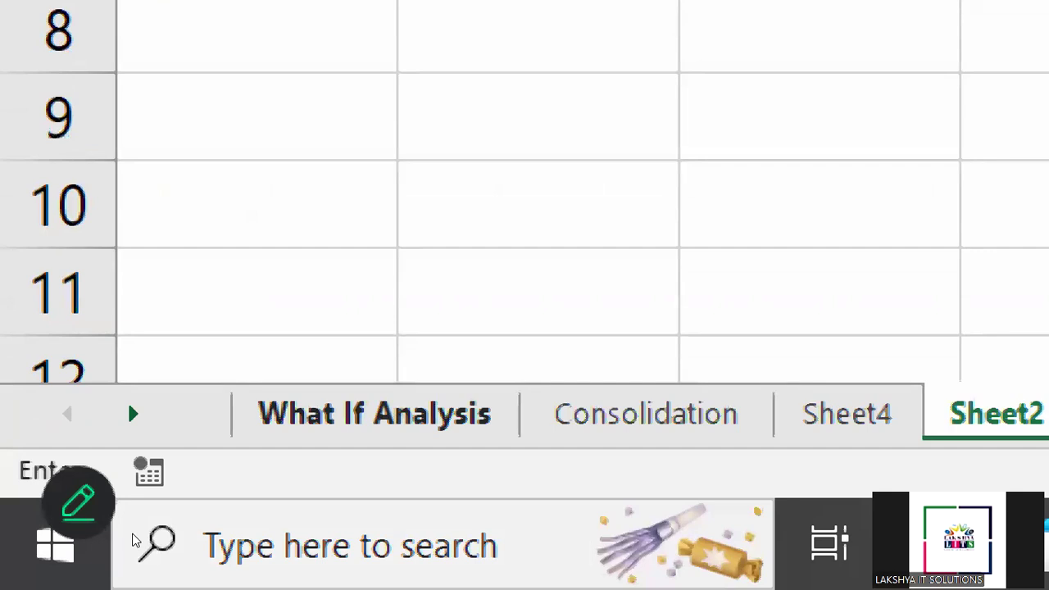
{"action": "left_click", "coordinate": [377, 413]}
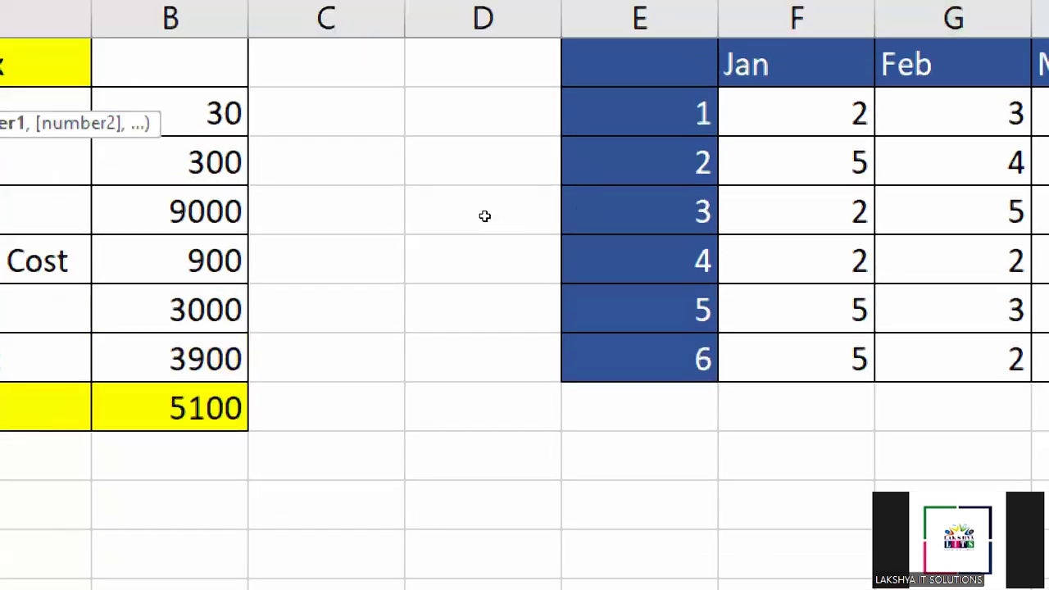
{"action": "key", "text": "Right"}
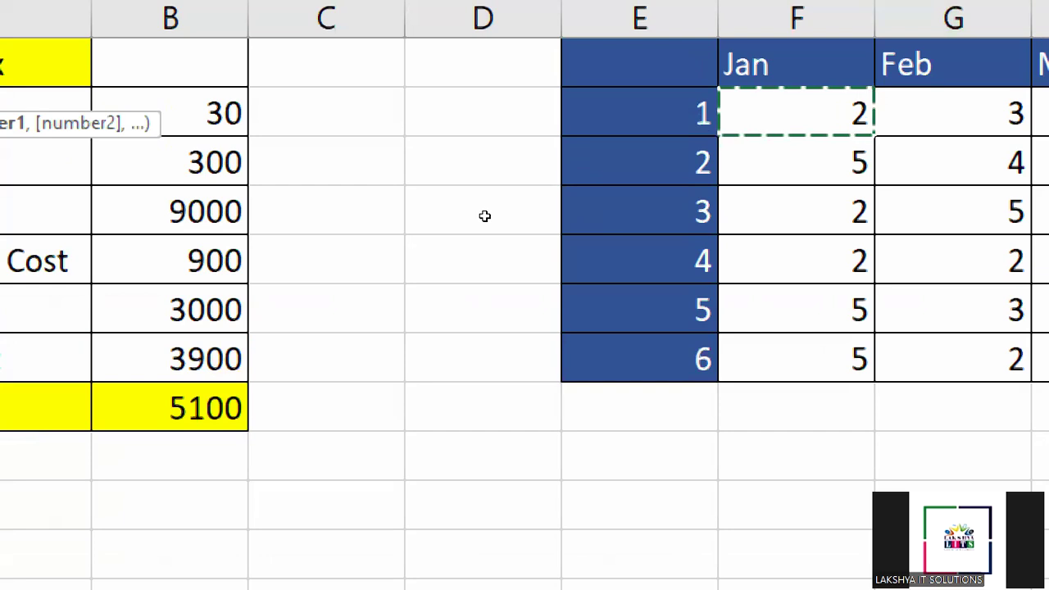
{"action": "type", "text": ","}
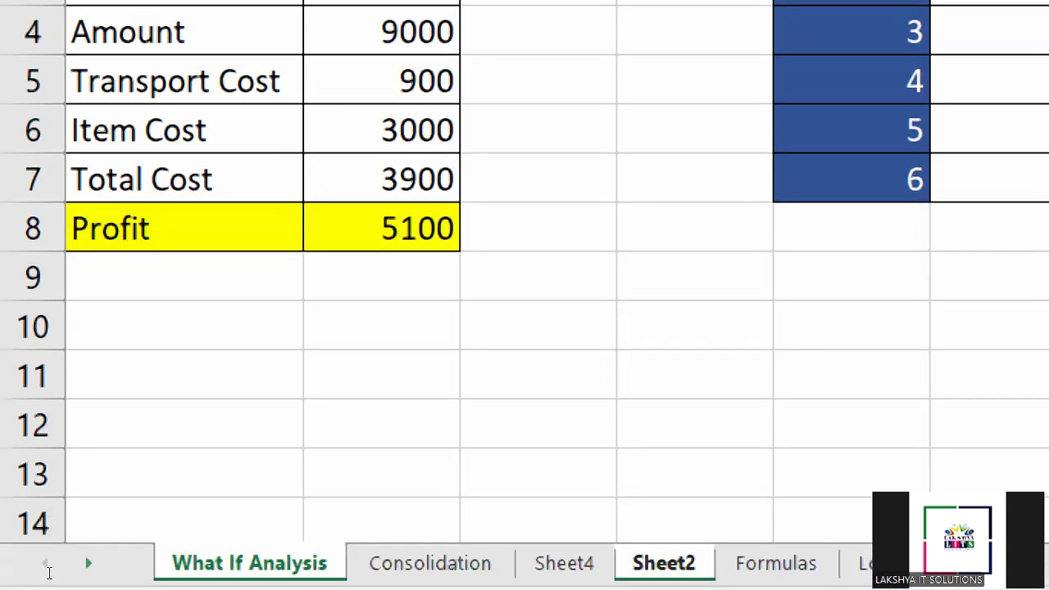
Step: Reference cell F2 of the Consolidation sheet as the second argument of the SUM formula and add a comma
{"action": "key", "text": "ctrl+Page_Down"}
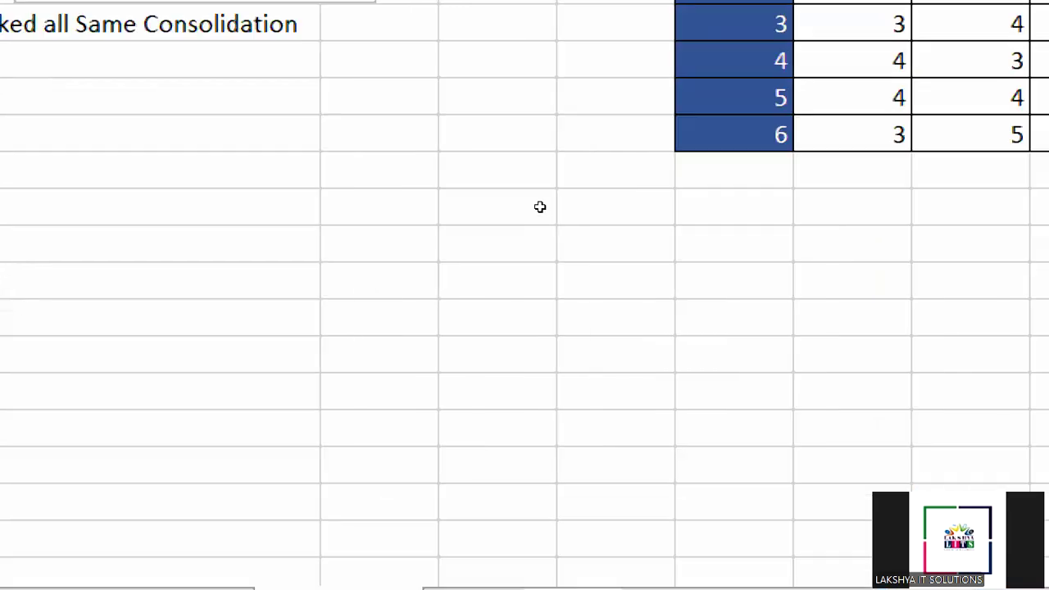
{"action": "key", "text": "Right"}
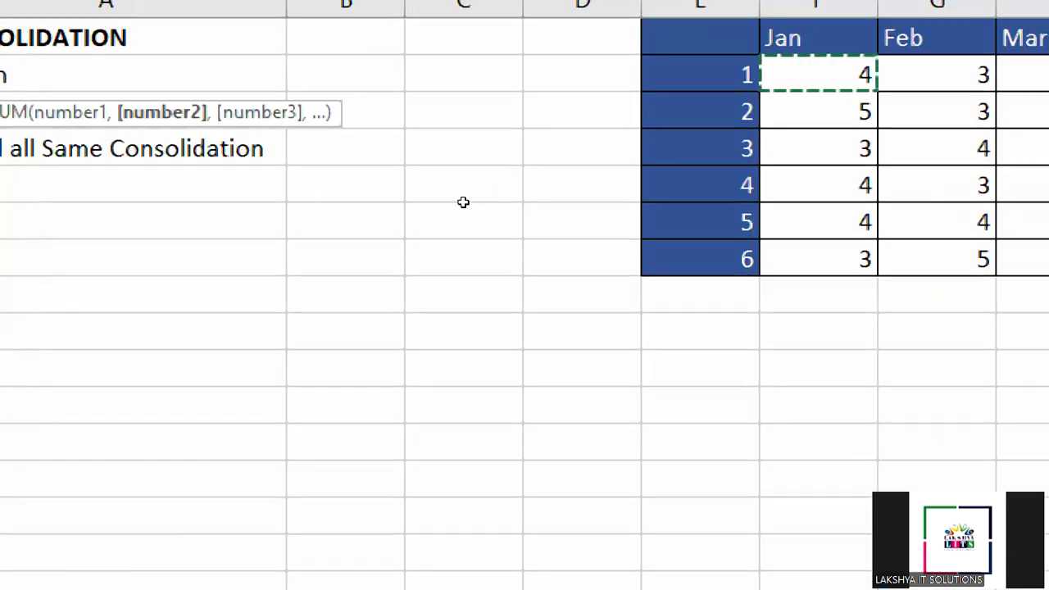
{"action": "type", "text": ","}
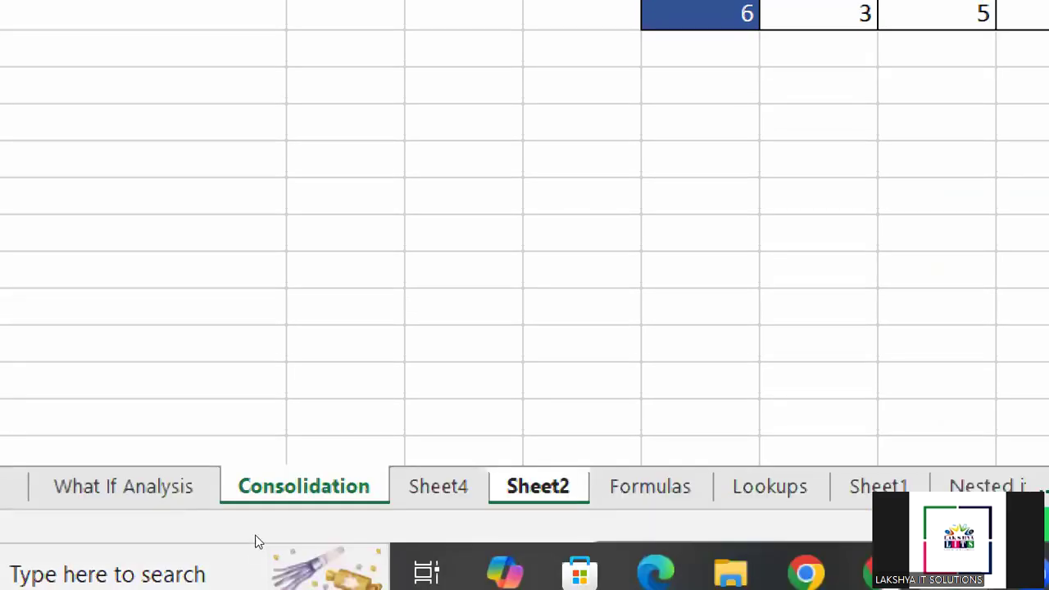
Step: Complete and enter the SUM formula with cell F2 of Sheet4 as its third argument
{"action": "left_click", "coordinate": [435, 487]}
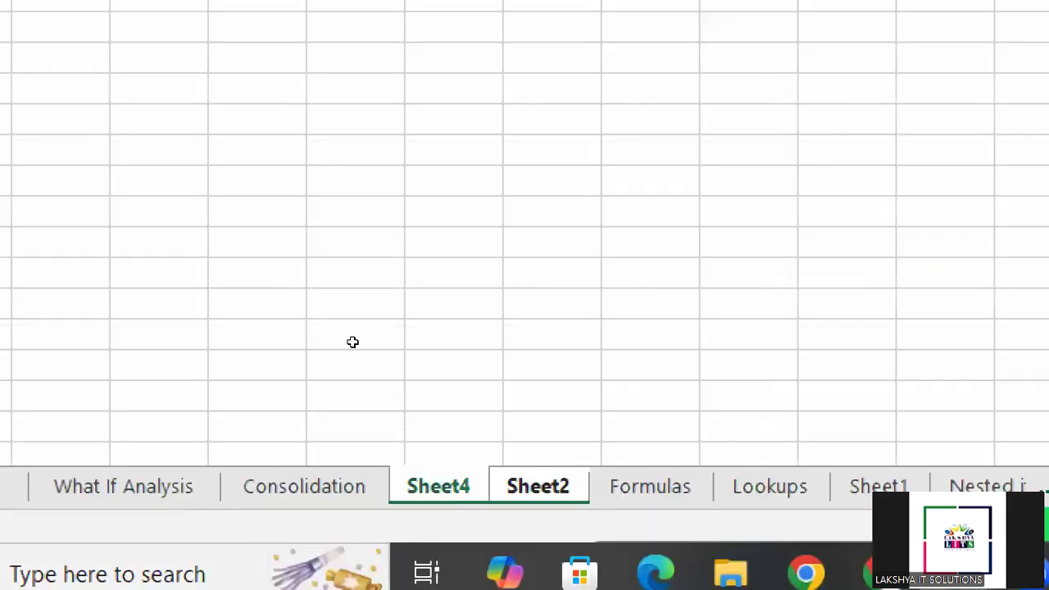
{"action": "left_click", "coordinate": [454, 64]}
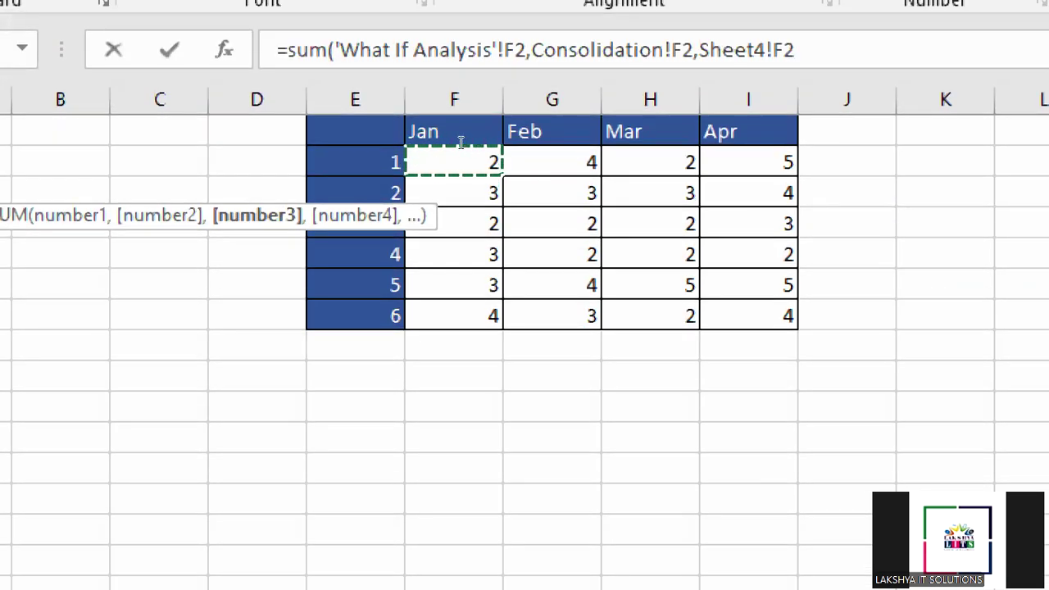
{"action": "type", "text": ")"}
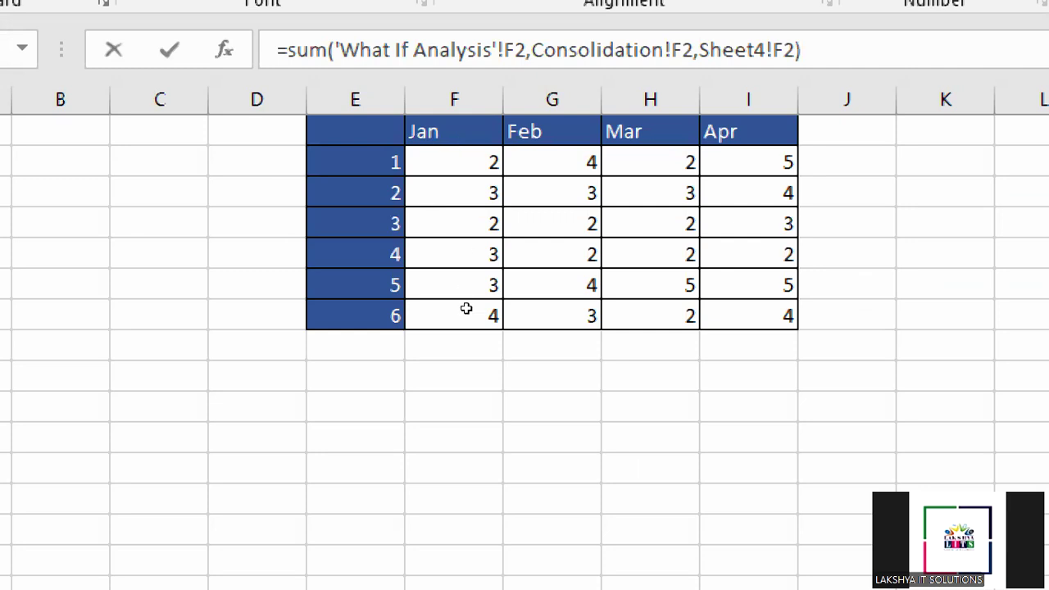
{"action": "key", "text": "Return"}
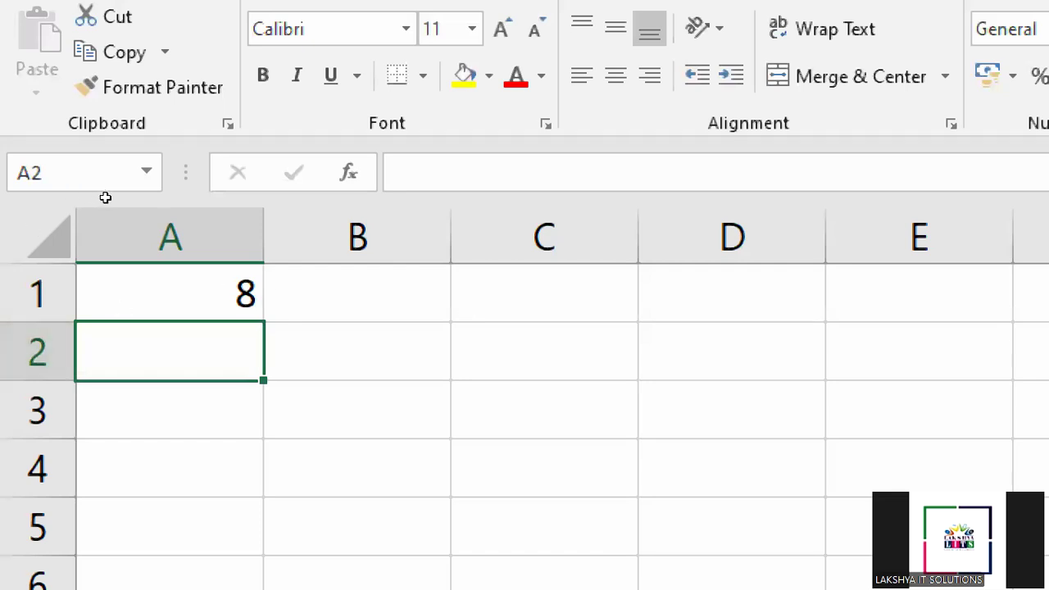
Step: Fill the SUM formula in cell A1 of Sheet2 across the range A1:D4
{"action": "key", "text": "Up"}
{"action": "left_click_drag", "start_coordinate": [263, 322], "coordinate": [326, 237]}
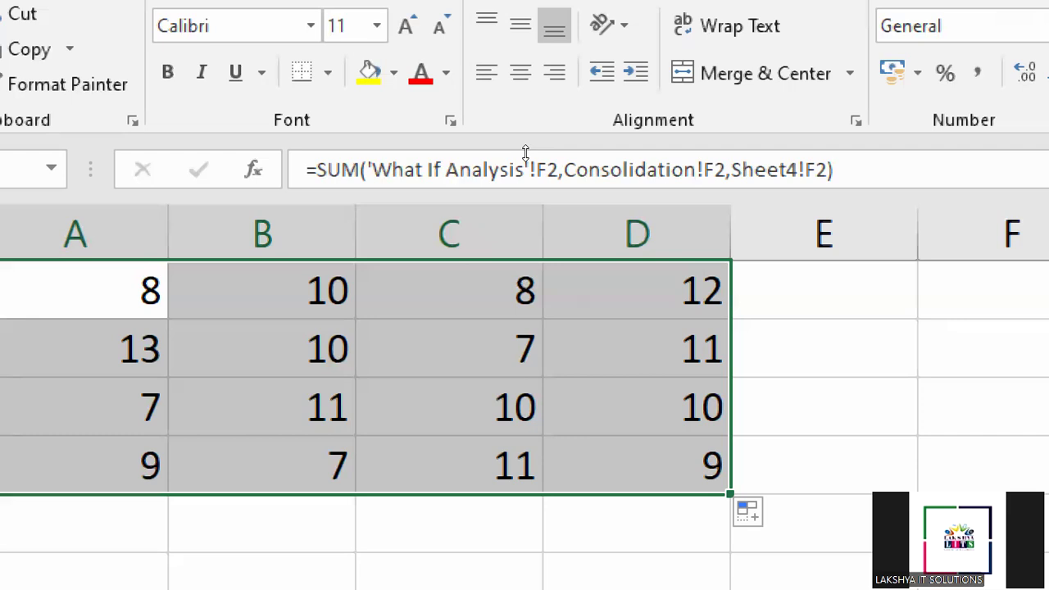
{"action": "key", "text": "Return"}
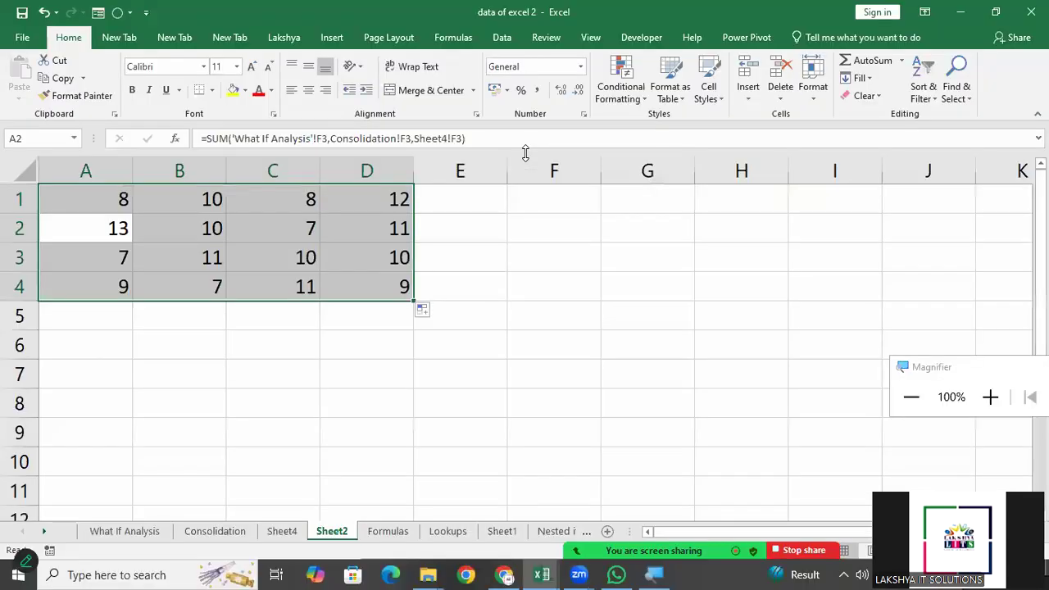
{"action": "left_click", "coordinate": [547, 330]}
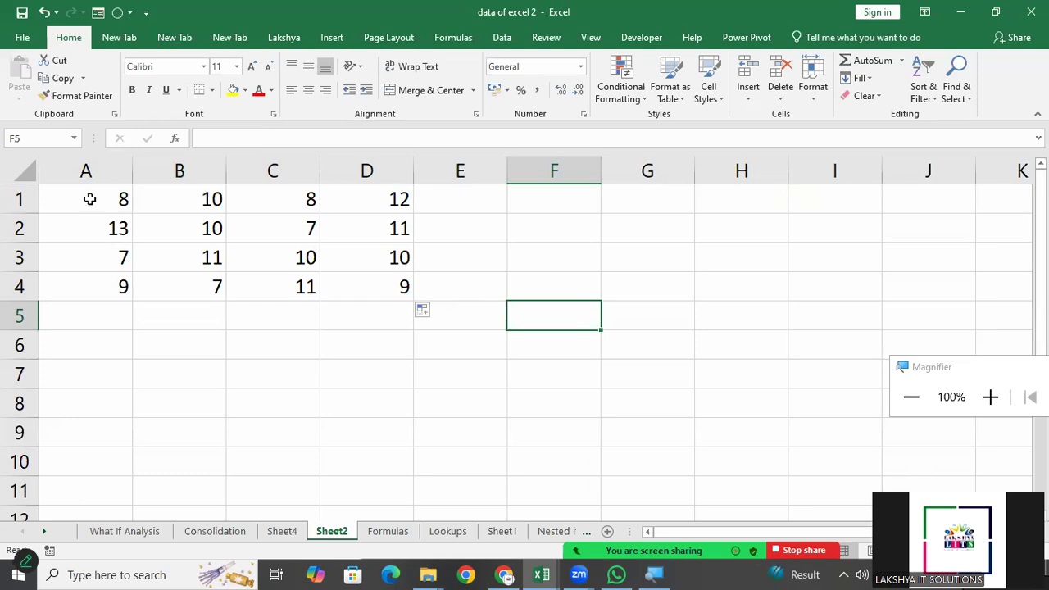
Step: Clear the summed values in A1:D4 on Sheet2 and select cell A1
{"action": "left_click_drag", "start_coordinate": [89, 199], "coordinate": [411, 346]}
{"action": "key", "text": "Delete"}
{"action": "left_click", "coordinate": [237, 305]}
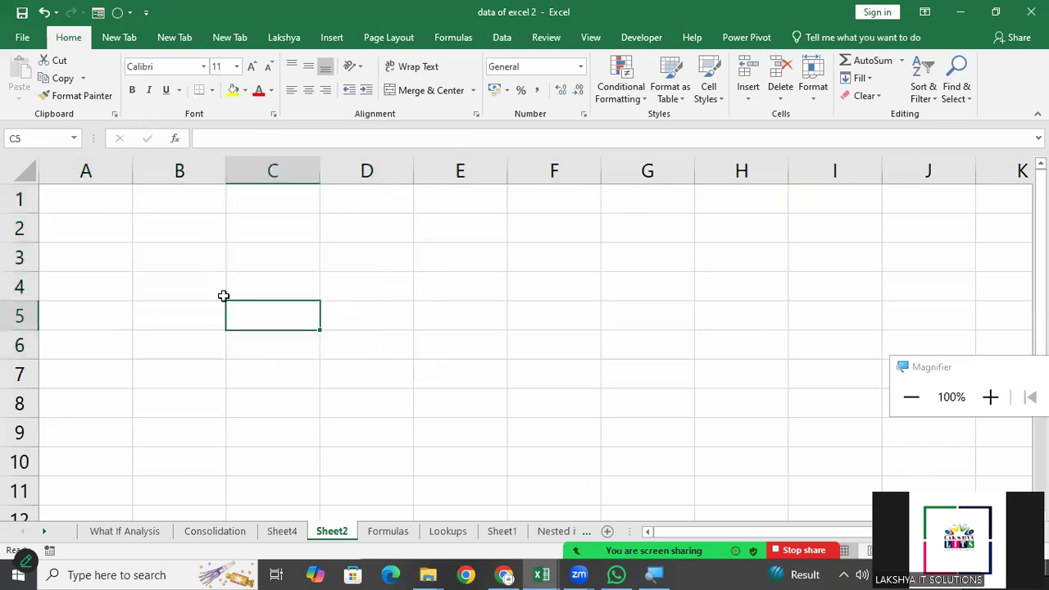
{"action": "left_click", "coordinate": [70, 193]}
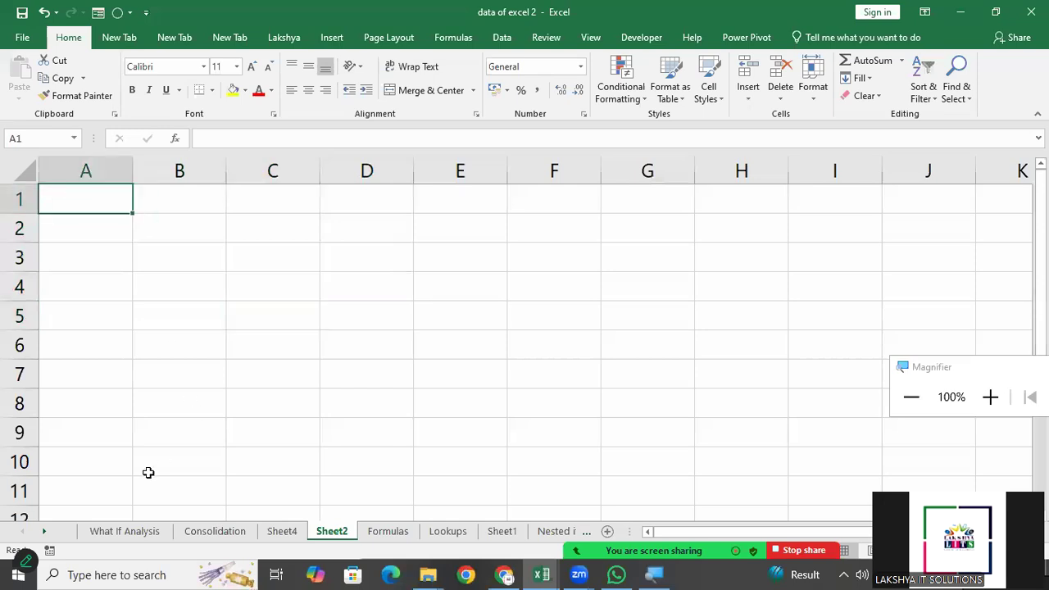
Step: Review the monthly tables on the What If Analysis, Consolidation and Sheet4 worksheets and return to Sheet2
{"action": "left_click", "coordinate": [127, 531]}
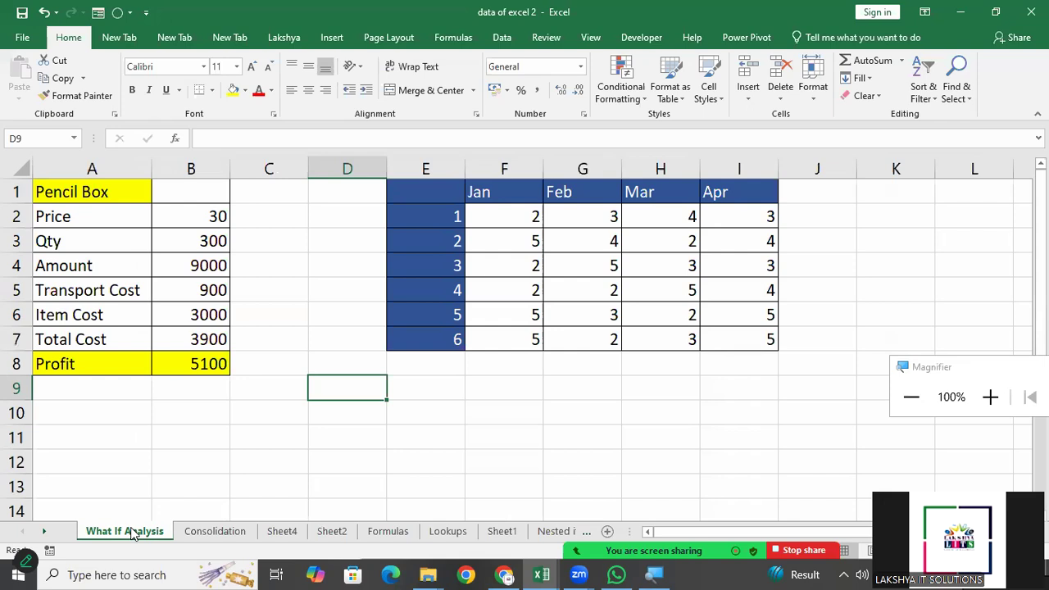
{"action": "left_click", "coordinate": [442, 158]}
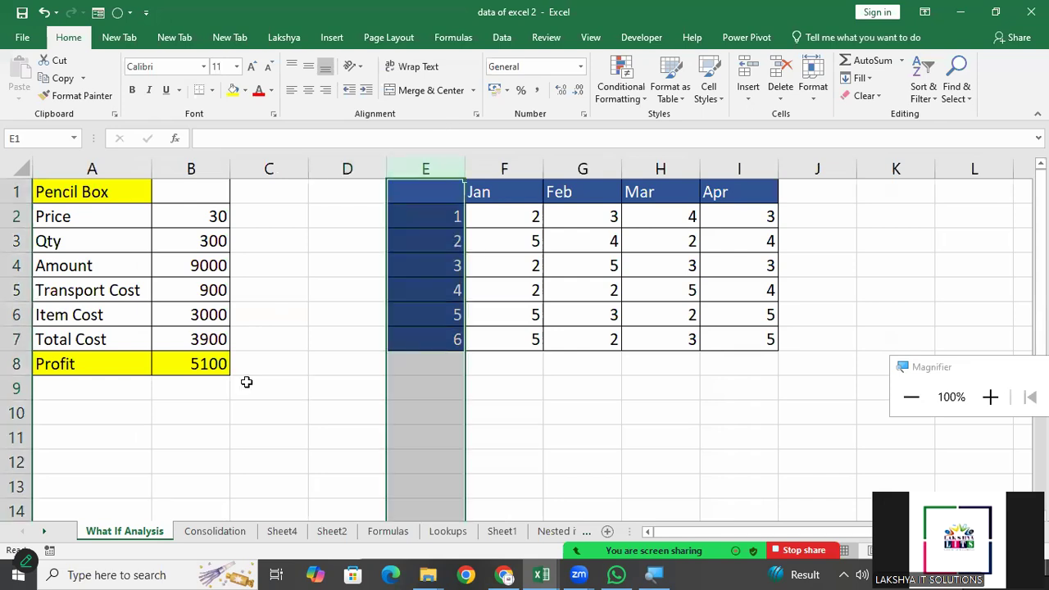
{"action": "left_click", "coordinate": [202, 540]}
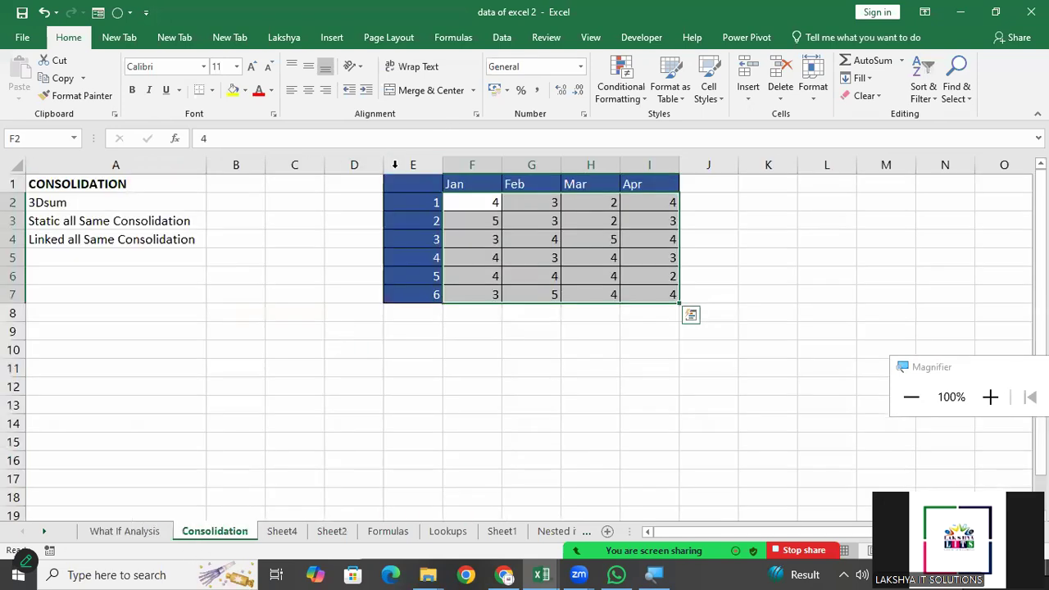
{"action": "left_click", "coordinate": [283, 531]}
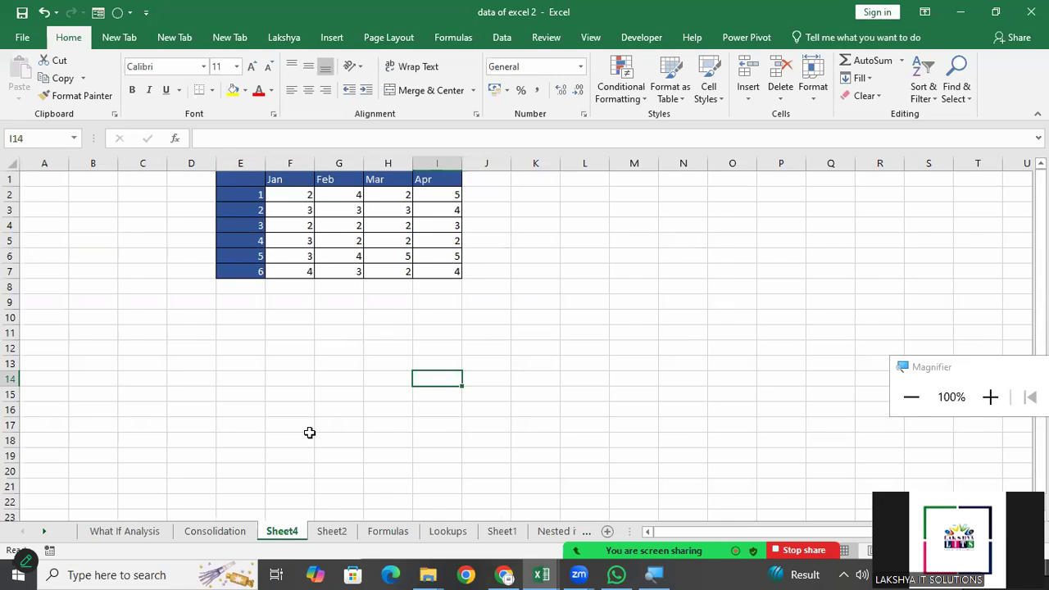
{"action": "left_click", "coordinate": [336, 535]}
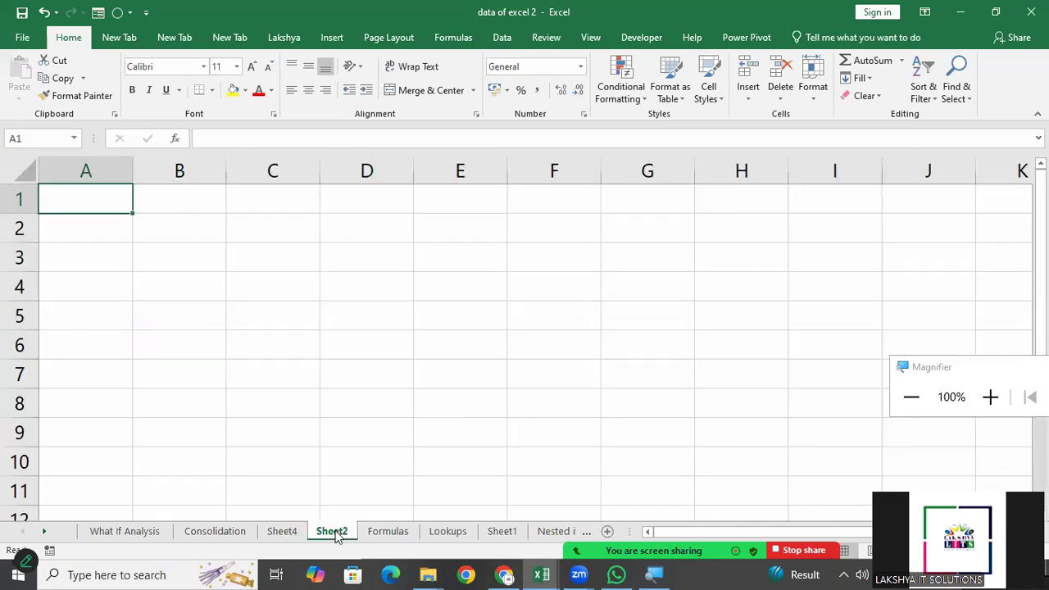
Step: Start the Consolidate command with cell A1 of Sheet2 as the output location
{"action": "left_click", "coordinate": [469, 189]}
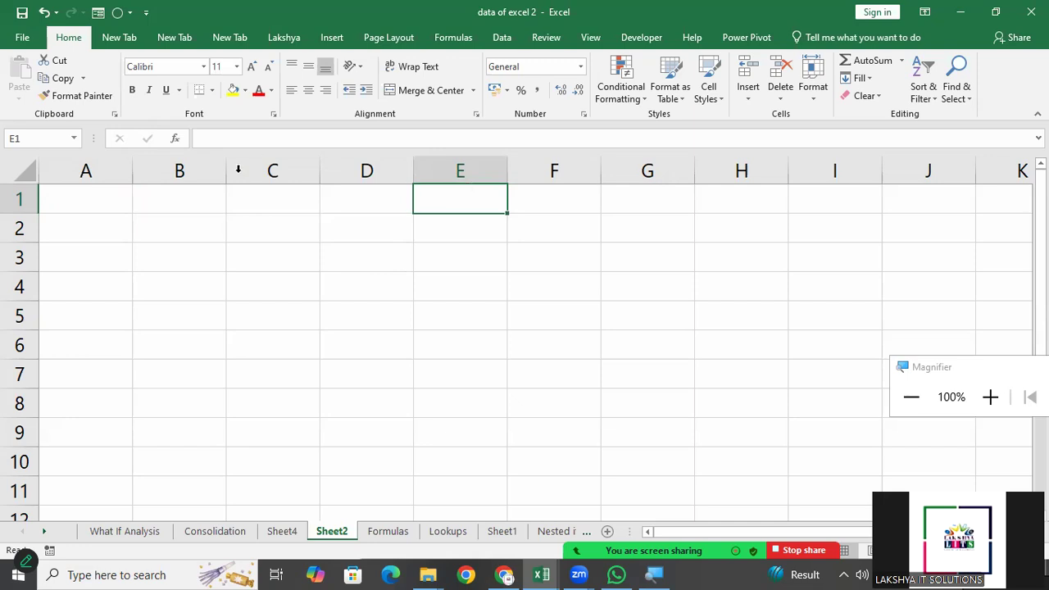
{"action": "left_click", "coordinate": [89, 204]}
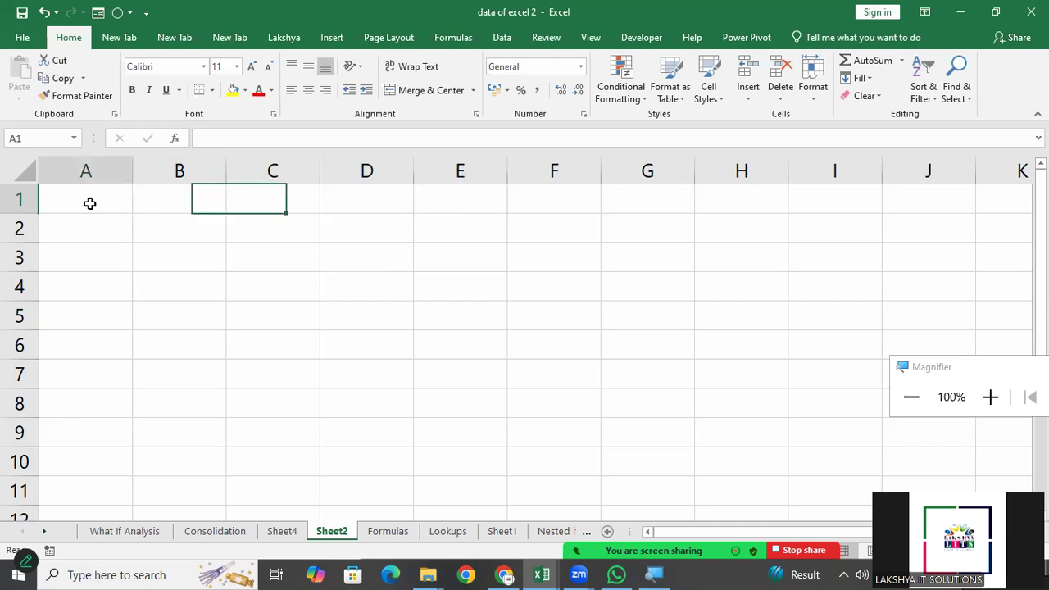
{"action": "left_click", "coordinate": [463, 192]}
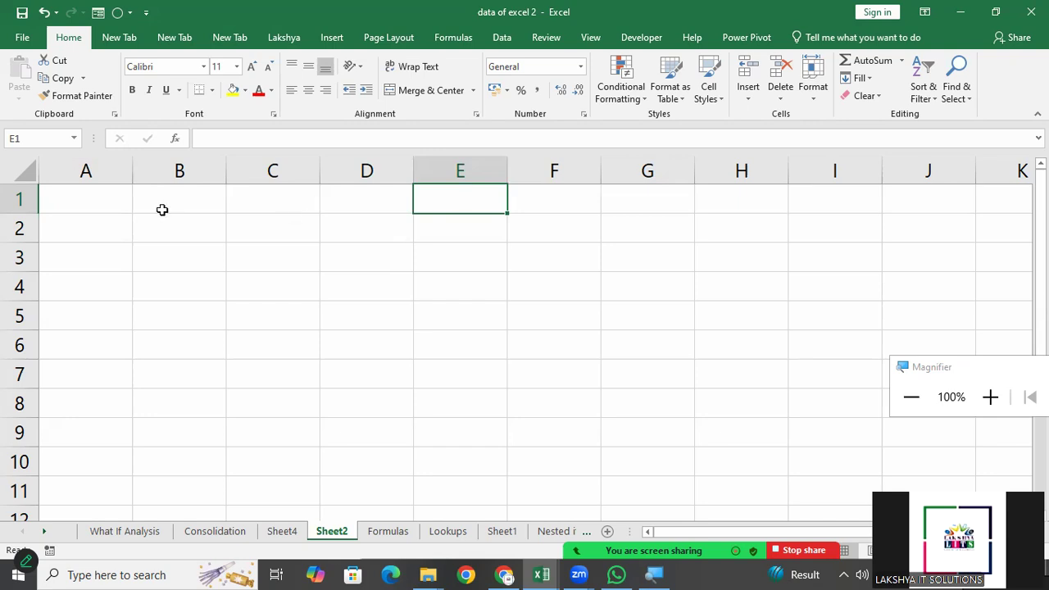
{"action": "left_click", "coordinate": [119, 203]}
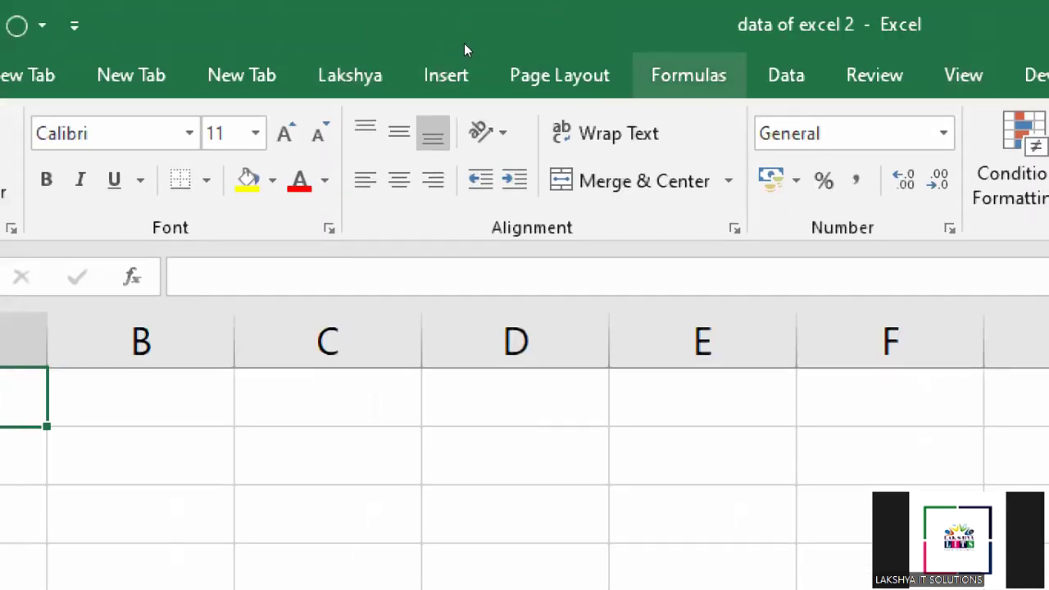
{"action": "left_click", "coordinate": [786, 74]}
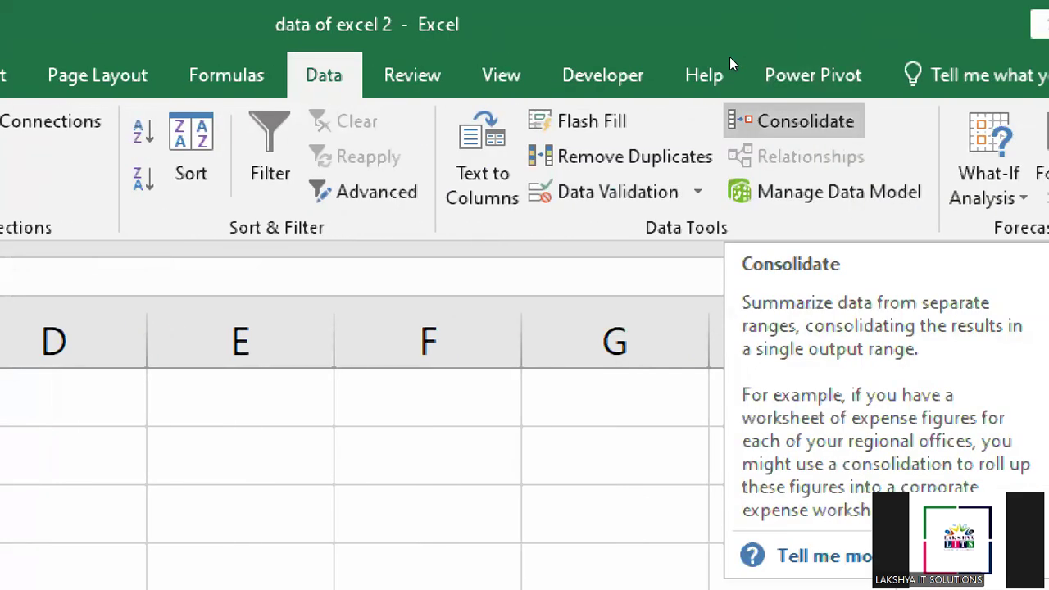
{"action": "left_click", "coordinate": [783, 122]}
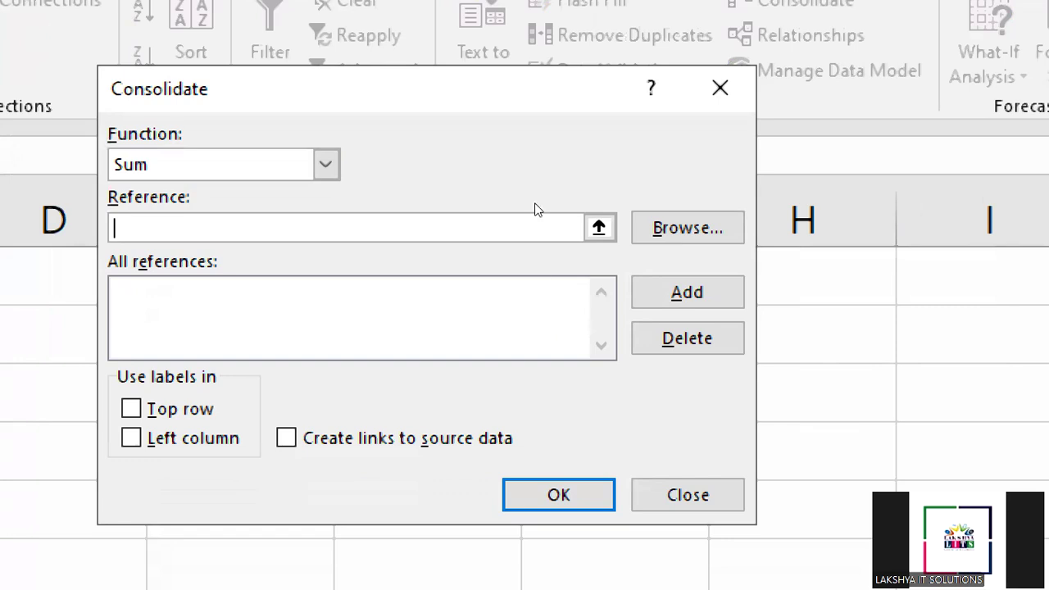
Step: Look through the available consolidation functions and choose Product
{"action": "left_click", "coordinate": [326, 165]}
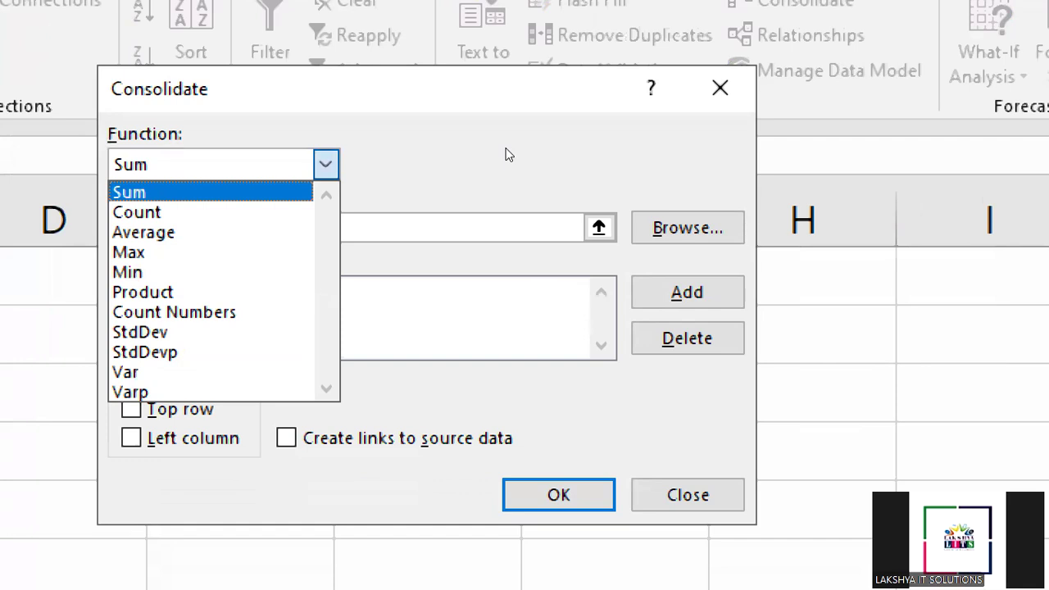
{"action": "key", "text": "Down"}
{"action": "key", "text": "Down"}
{"action": "key", "text": "Down"}
{"action": "key", "text": "Down"}
{"action": "key", "text": "Down"}
{"action": "key", "text": "Down"}
{"action": "key", "text": "Down"}
{"action": "key", "text": "Down"}
{"action": "key", "text": "Down"}
{"action": "key", "text": "Down"}
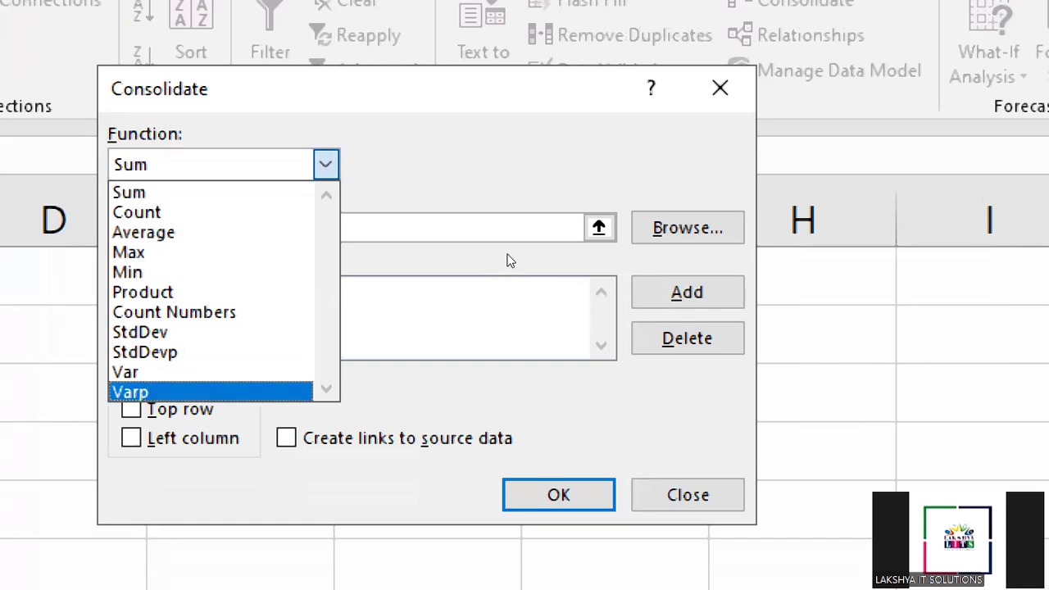
{"action": "key", "text": "Up"}
{"action": "key", "text": "Up"}
{"action": "key", "text": "Up"}
{"action": "key", "text": "Up"}
{"action": "key", "text": "Up"}
{"action": "key", "text": "Up"}
{"action": "key", "text": "Up"}
{"action": "key", "text": "Up"}
{"action": "key", "text": "Up"}
{"action": "key", "text": "Down"}
{"action": "key", "text": "Down"}
{"action": "key", "text": "Down"}
{"action": "key", "text": "Down"}
{"action": "key", "text": "Down"}
{"action": "key", "text": "Down"}
{"action": "key", "text": "Down"}
{"action": "key", "text": "Down"}
{"action": "key", "text": "Down"}
{"action": "key", "text": "Up"}
{"action": "key", "text": "Up"}
{"action": "key", "text": "Up"}
{"action": "key", "text": "Up"}
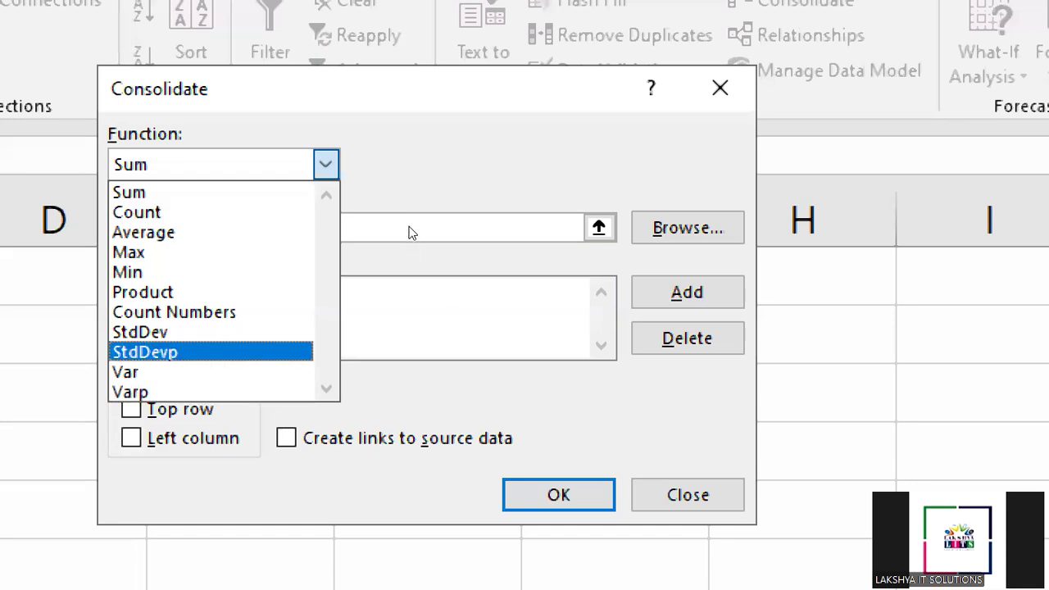
{"action": "key", "text": "Return"}
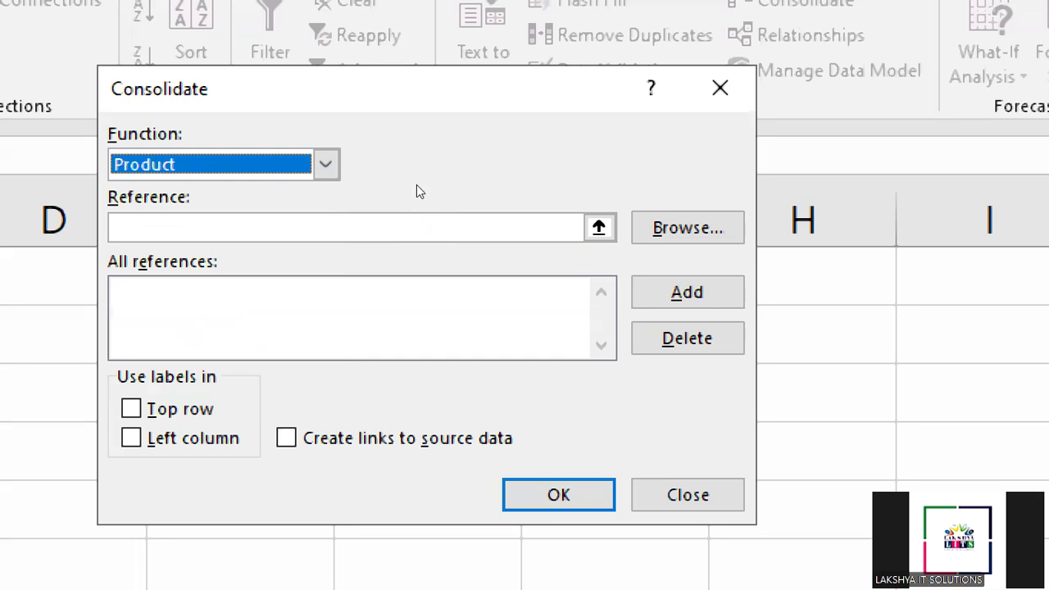
{"action": "key", "text": "Tab"}
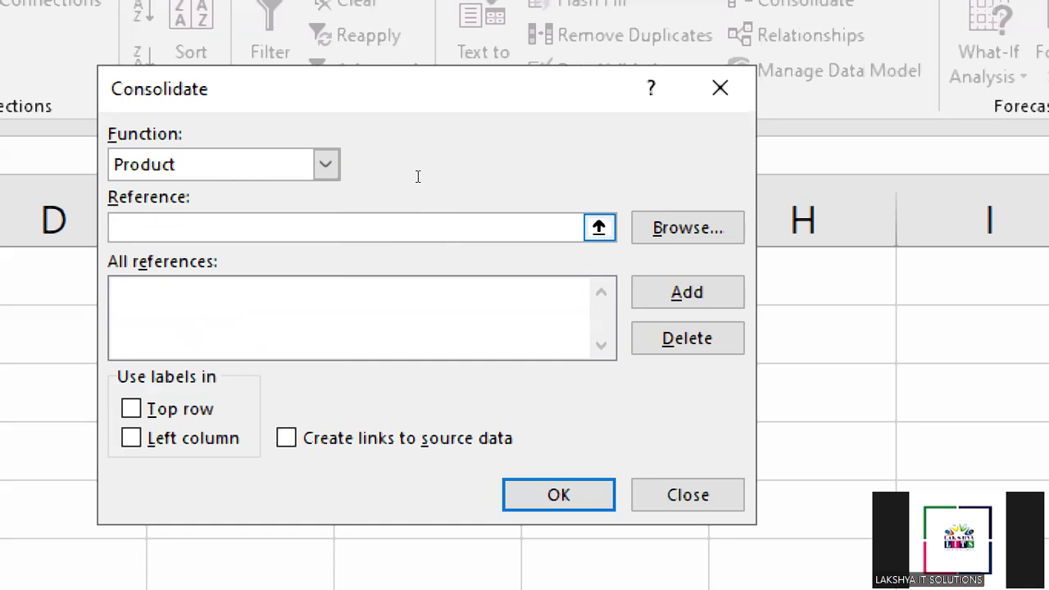
Step: Bring up the What If Analysis sheet as the reference source and move the Consolidate dialog away from its monthly table
{"action": "key", "text": "super+minus"}
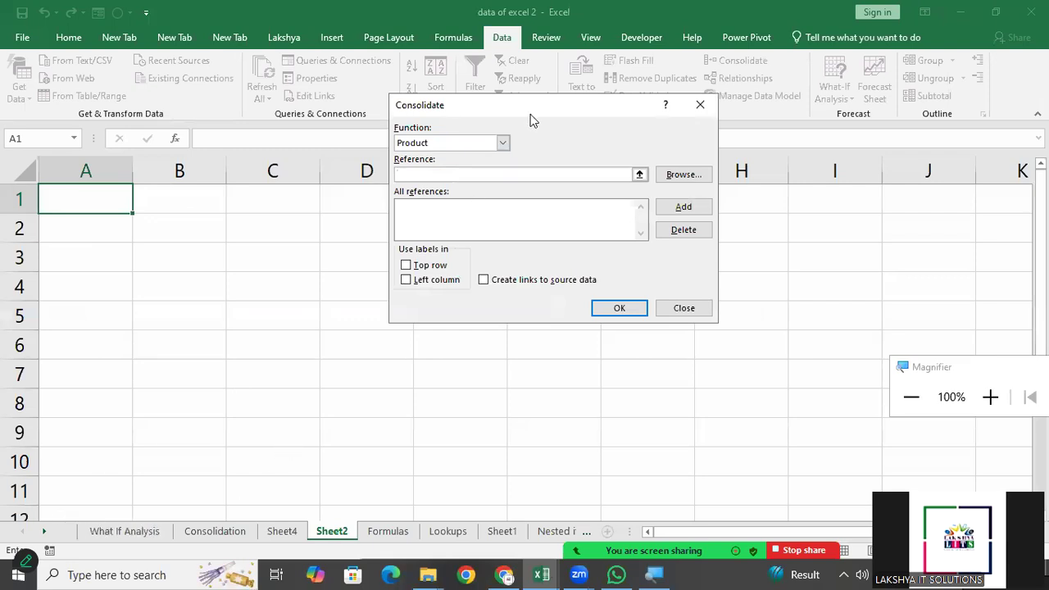
{"action": "left_click_drag", "start_coordinate": [529, 120], "coordinate": [706, 112]}
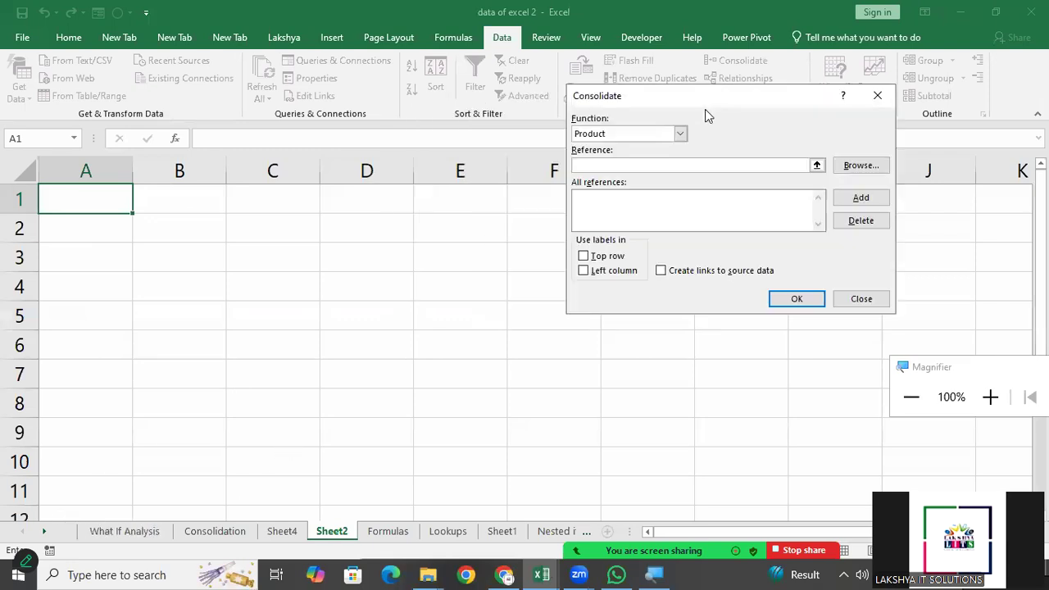
{"action": "left_click", "coordinate": [127, 532]}
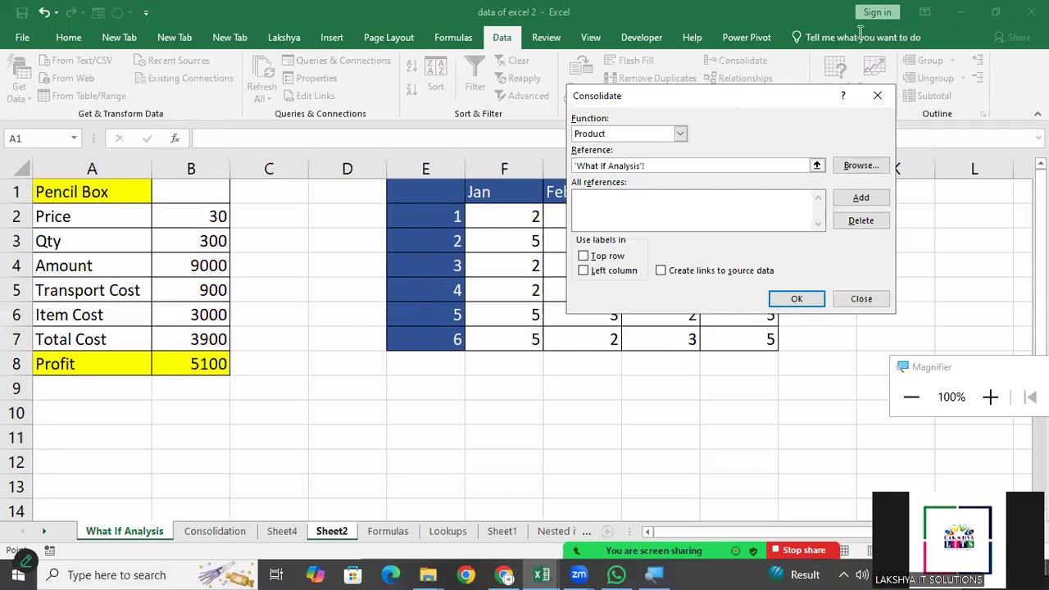
{"action": "left_click_drag", "start_coordinate": [770, 97], "coordinate": [960, 33]}
{"action": "left_click", "coordinate": [418, 184]}
{"action": "left_click_drag", "start_coordinate": [418, 184], "coordinate": [671, 306]}
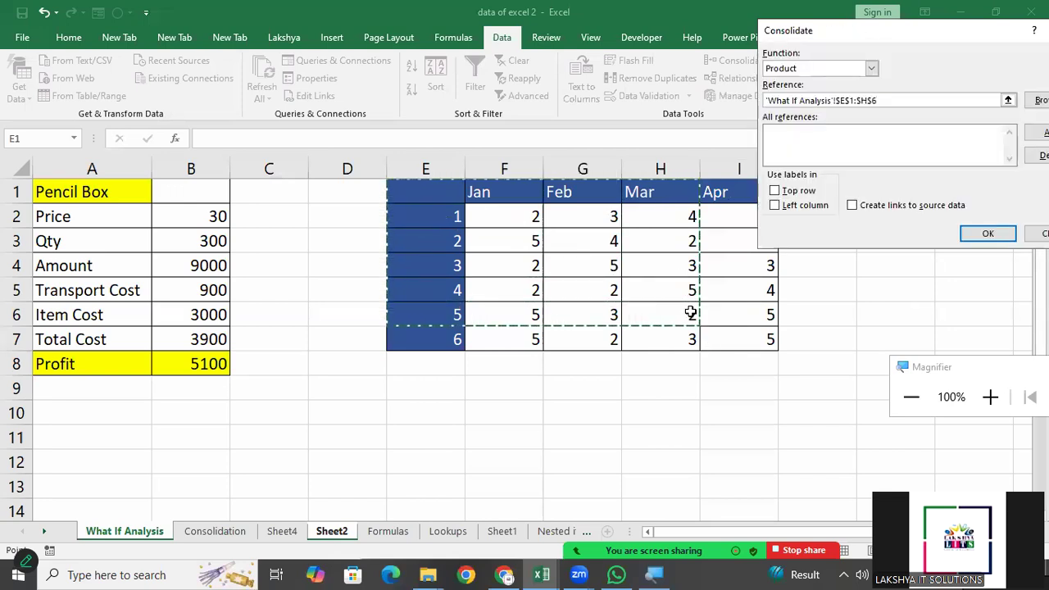
{"action": "key", "text": "BackSpace"}
{"action": "key", "text": "BackSpace"}
{"action": "key", "text": "BackSpace"}
{"action": "key", "text": "BackSpace"}
{"action": "key", "text": "BackSpace"}
{"action": "key", "text": "BackSpace"}
{"action": "key", "text": "BackSpace"}
{"action": "key", "text": "BackSpace"}
{"action": "key", "text": "BackSpace"}
{"action": "key", "text": "BackSpace"}
{"action": "key", "text": "BackSpace"}
{"action": "key", "text": "BackSpace"}
{"action": "key", "text": "BackSpace"}
{"action": "key", "text": "BackSpace"}
{"action": "key", "text": "BackSpace"}
{"action": "key", "text": "BackSpace"}
{"action": "key", "text": "BackSpace"}
{"action": "key", "text": "BackSpace"}
{"action": "key", "text": "BackSpace"}
{"action": "key", "text": "BackSpace"}
{"action": "key", "text": "BackSpace"}
{"action": "key", "text": "BackSpace"}
{"action": "key", "text": "BackSpace"}
{"action": "key", "text": "BackSpace"}
{"action": "key", "text": "BackSpace"}
{"action": "key", "text": "BackSpace"}
{"action": "key", "text": "BackSpace"}
{"action": "key", "text": "BackSpace"}
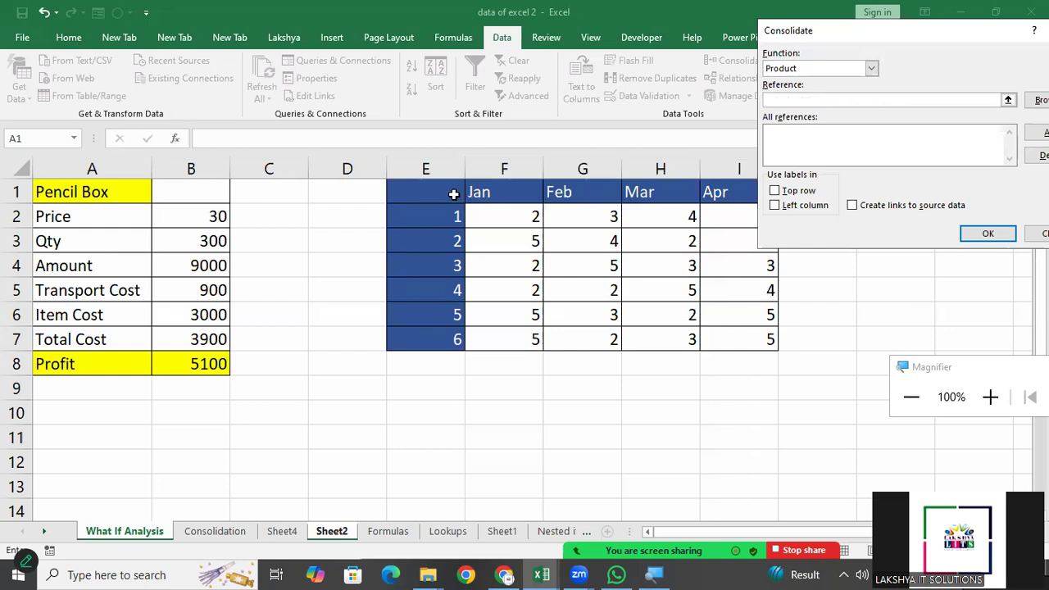
Step: Set the reference to $E$1:$I$7 on the What If Analysis sheet and add it to the consolidation references
{"action": "left_click_drag", "start_coordinate": [451, 192], "coordinate": [761, 344]}
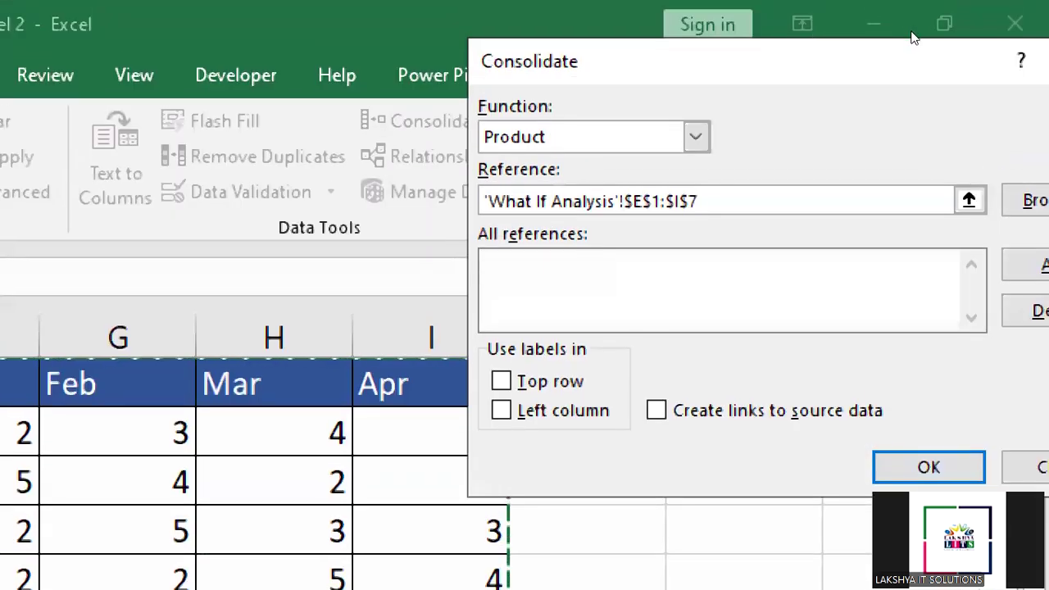
{"action": "left_click_drag", "start_coordinate": [912, 41], "coordinate": [727, 30]}
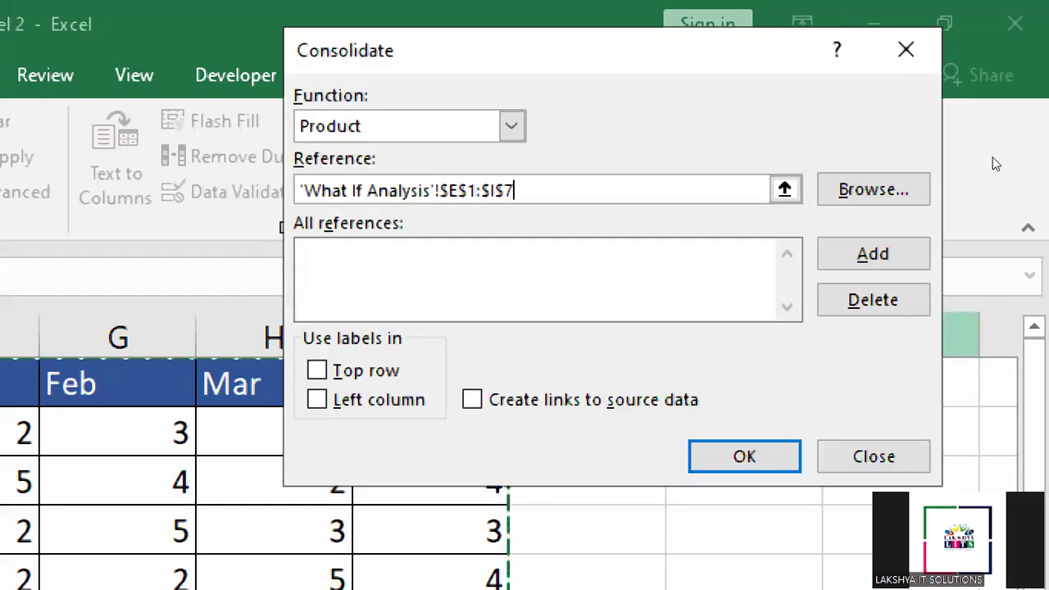
{"action": "key", "text": "alt+a"}
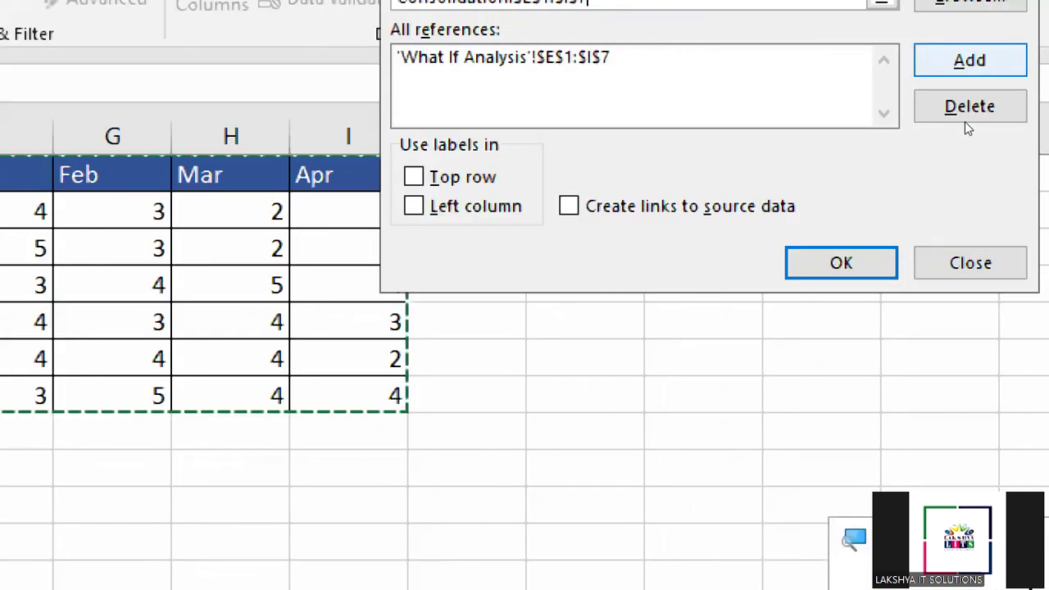
Step: Add the range $E$1:$I$7 of the Consolidation sheet and the same range of Sheet4 to the consolidation references
{"action": "left_click", "coordinate": [969, 61]}
{"action": "left_click", "coordinate": [968, 107]}
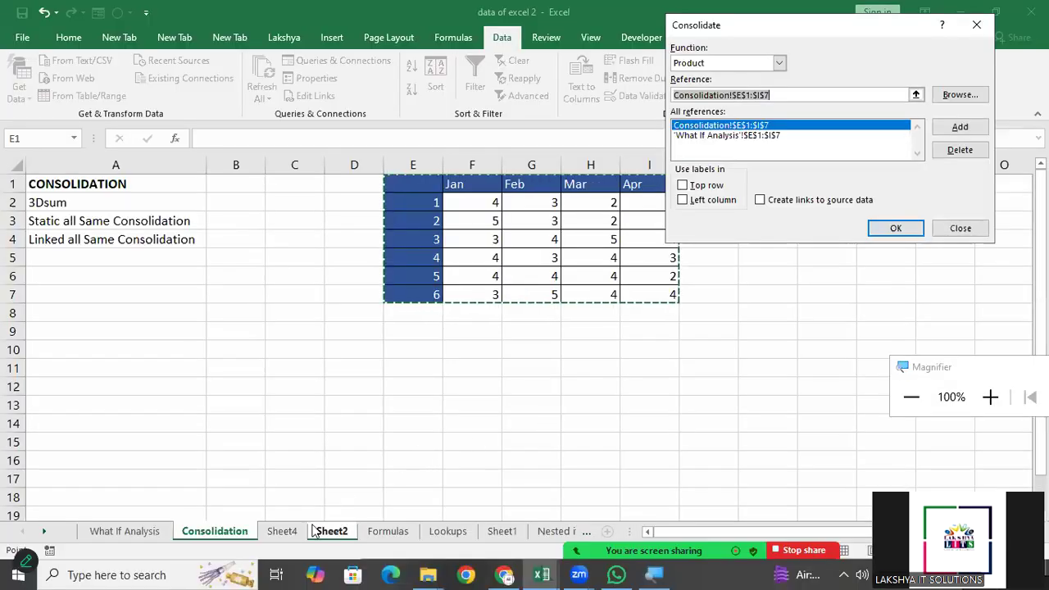
{"action": "left_click", "coordinate": [296, 532]}
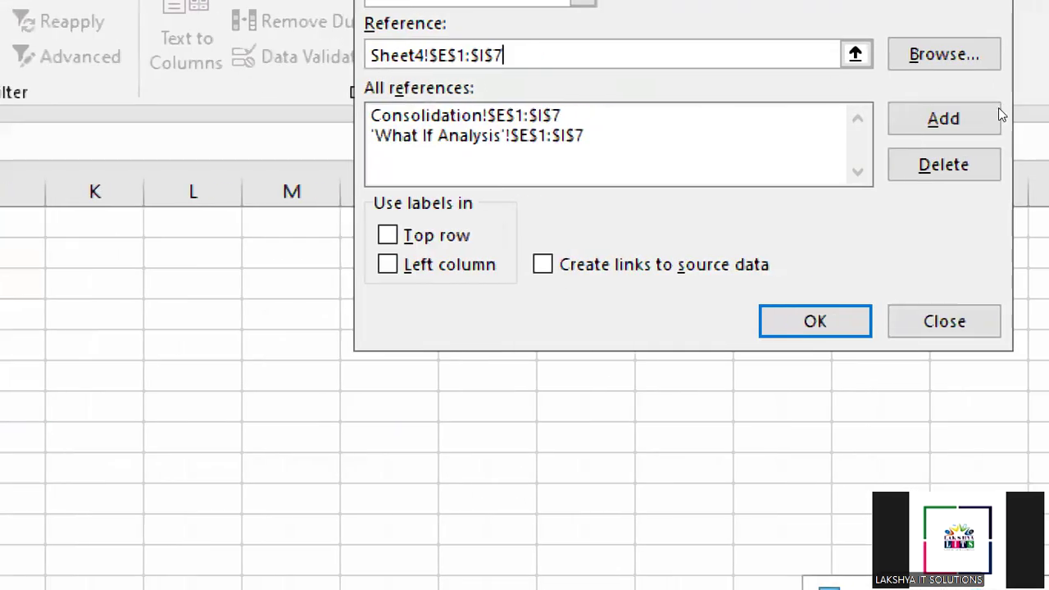
{"action": "left_click", "coordinate": [974, 125]}
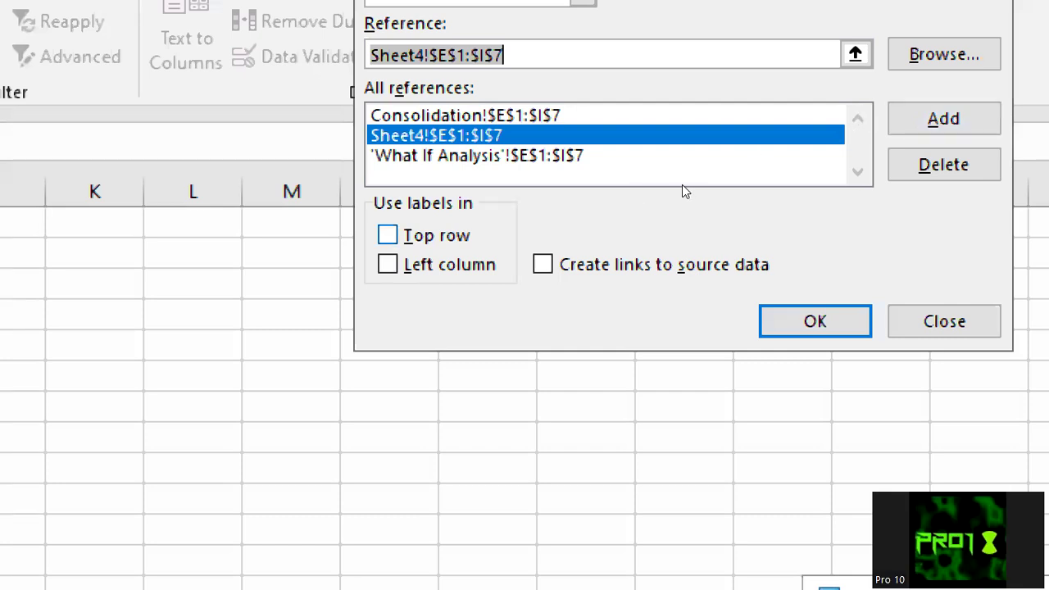
Step: Use the top row and left column as labels and enable creating links to the source data
{"action": "key", "text": "alt+t"}
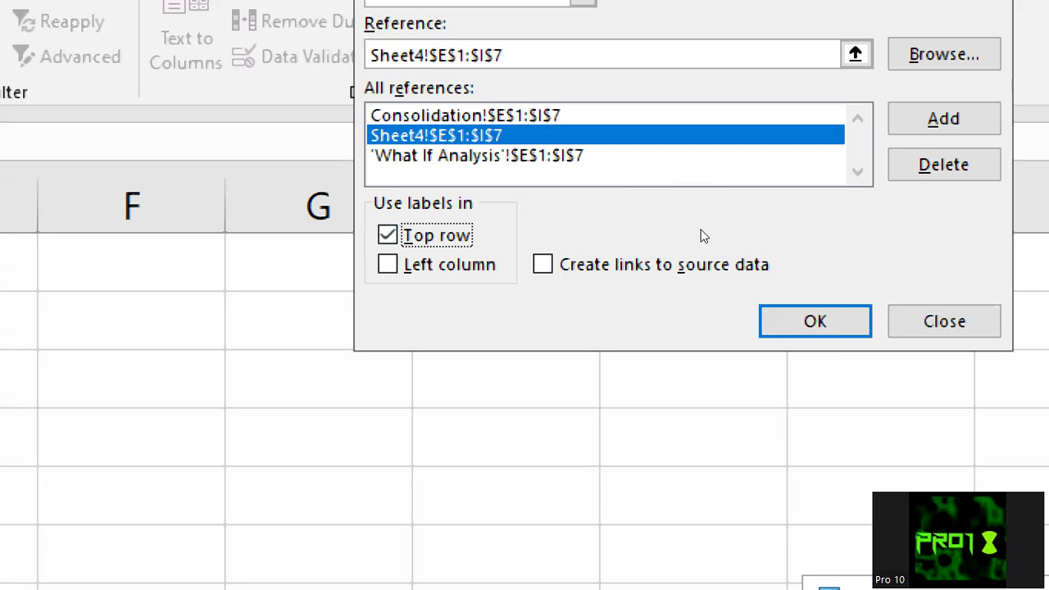
{"action": "key", "text": "alt+l"}
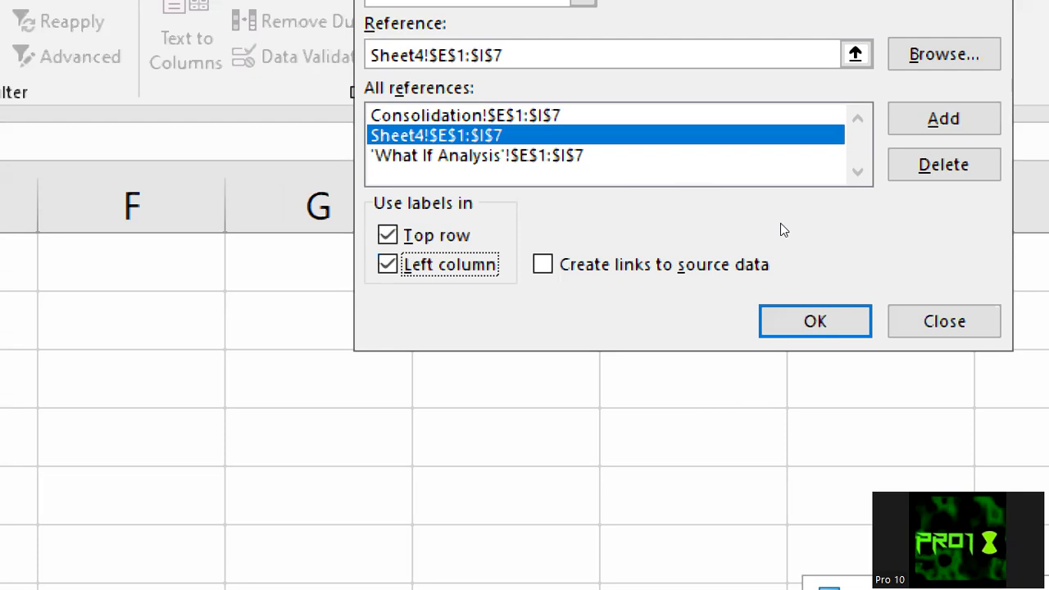
{"action": "key", "text": "Tab"}
{"action": "key", "text": "space"}
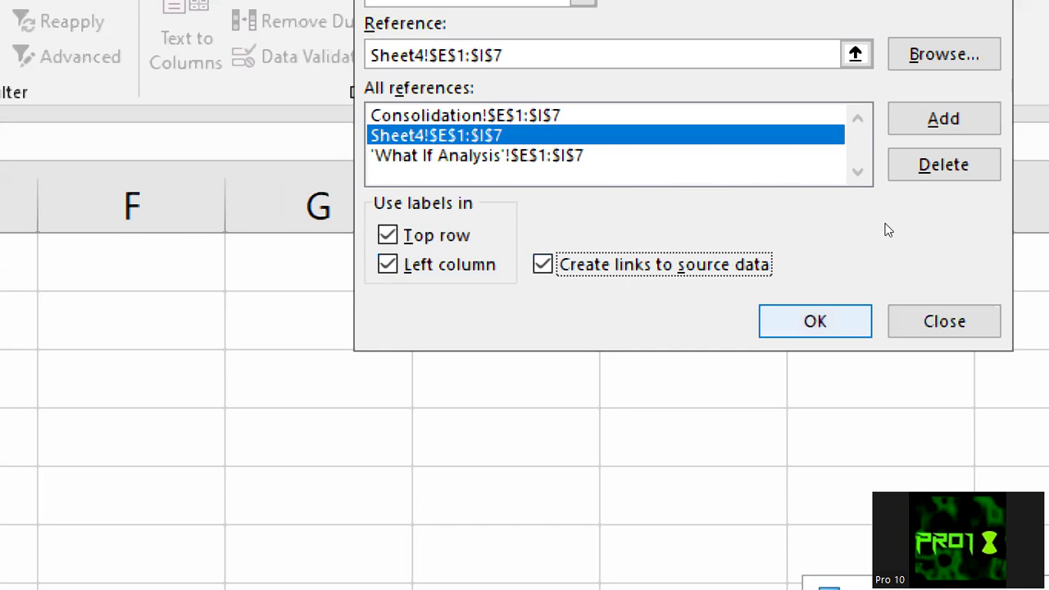
Step: Run the consolidation of the three referenced ranges with the Product function and examine the formula in D9
{"action": "key", "text": "Return"}
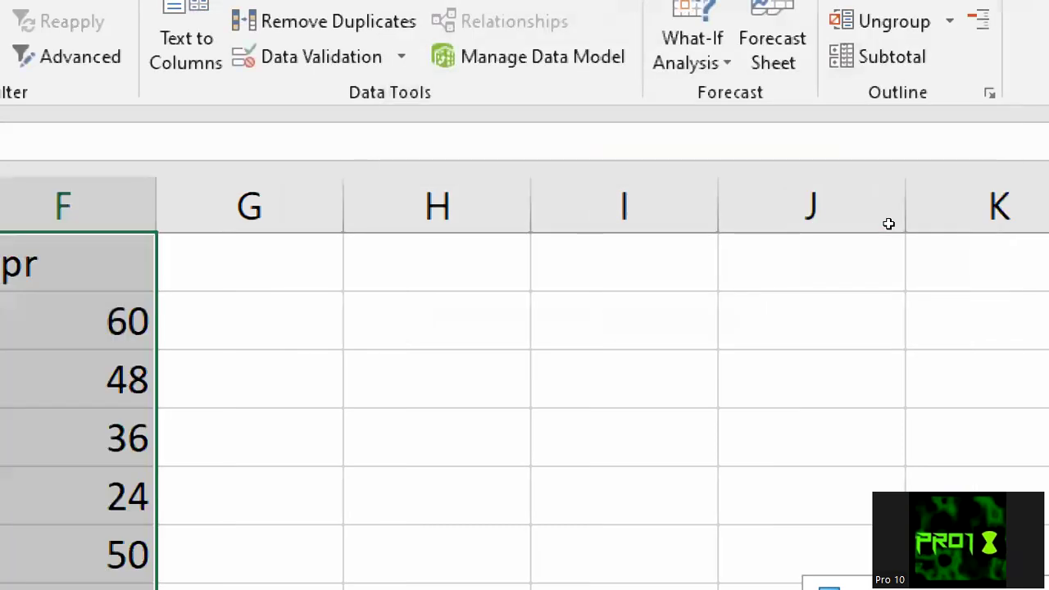
{"action": "key", "text": "super+minus"}
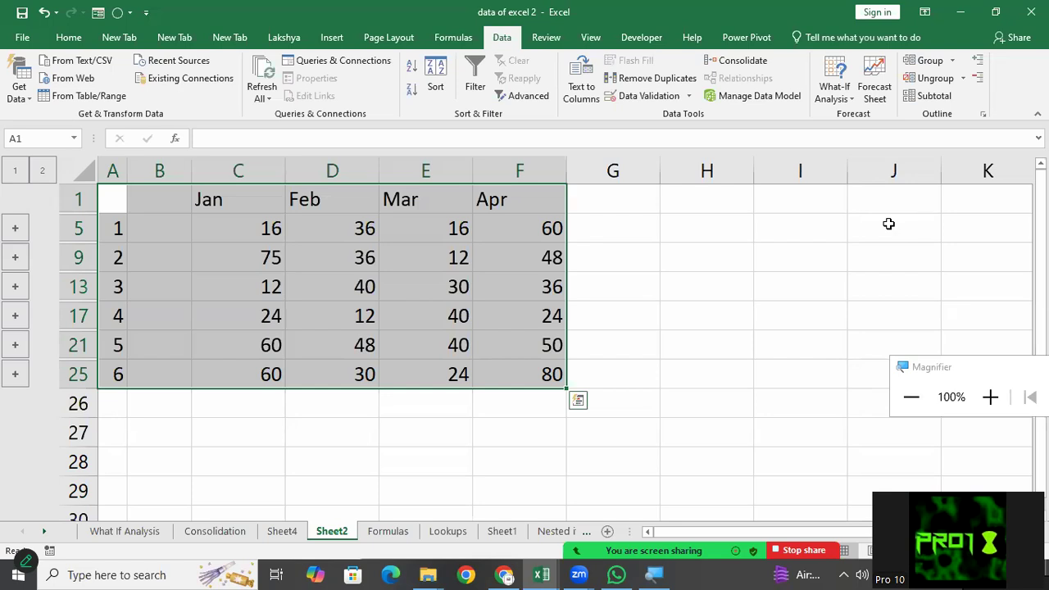
{"action": "left_click", "coordinate": [362, 259]}
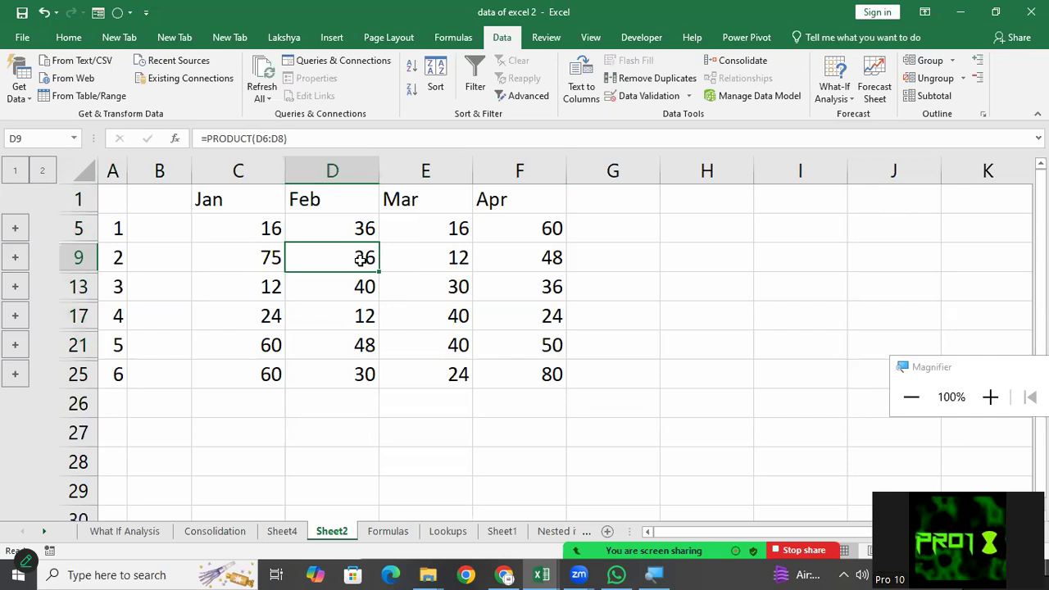
Step: Compare the monthly tables on What If Analysis, Consolidation and Sheet4 with the consolidated results on Sheet2, including the formula in C5
{"action": "left_click", "coordinate": [149, 531]}
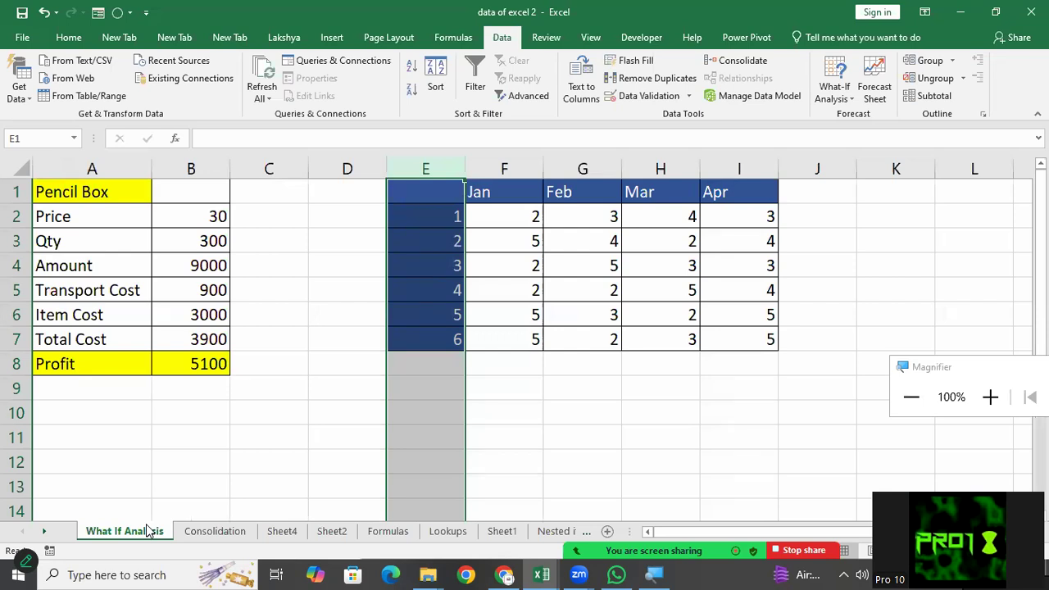
{"action": "left_click", "coordinate": [491, 400]}
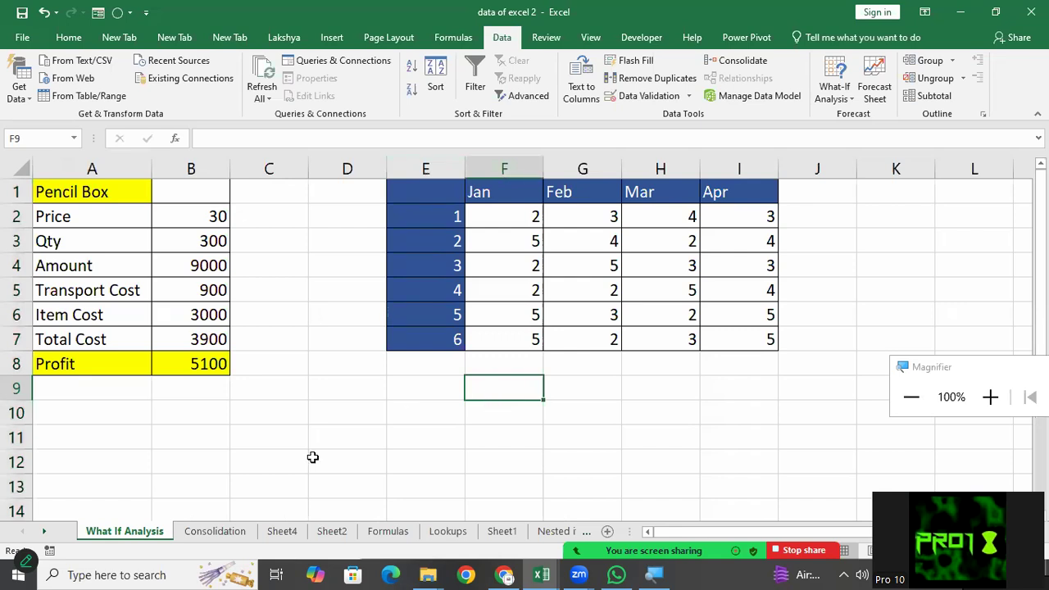
{"action": "left_click", "coordinate": [332, 531]}
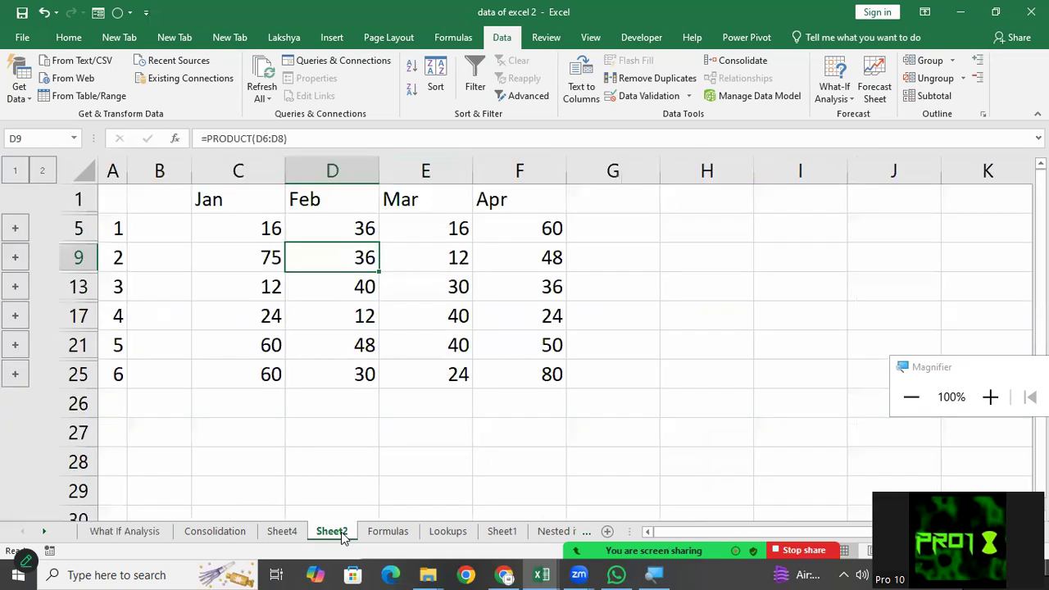
{"action": "left_click", "coordinate": [124, 531]}
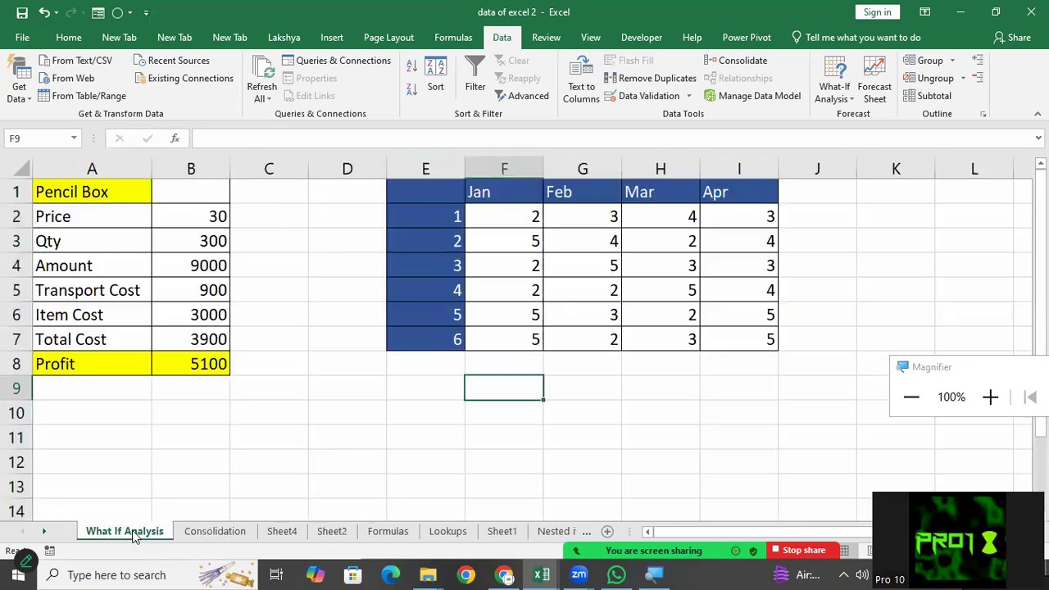
{"action": "left_click", "coordinate": [224, 533]}
{"action": "left_click", "coordinate": [281, 531]}
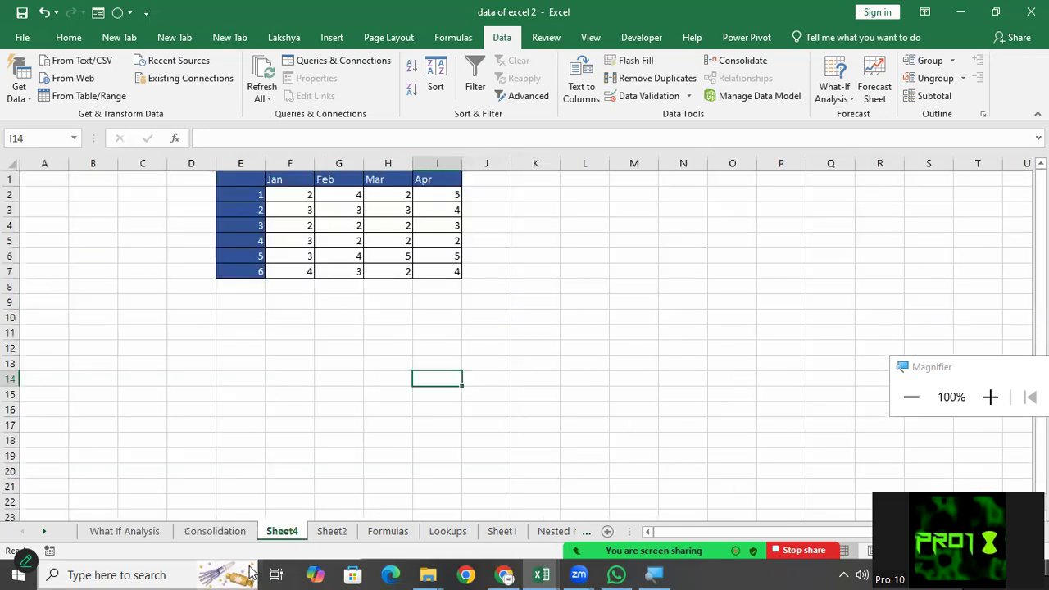
{"action": "left_click", "coordinate": [317, 535]}
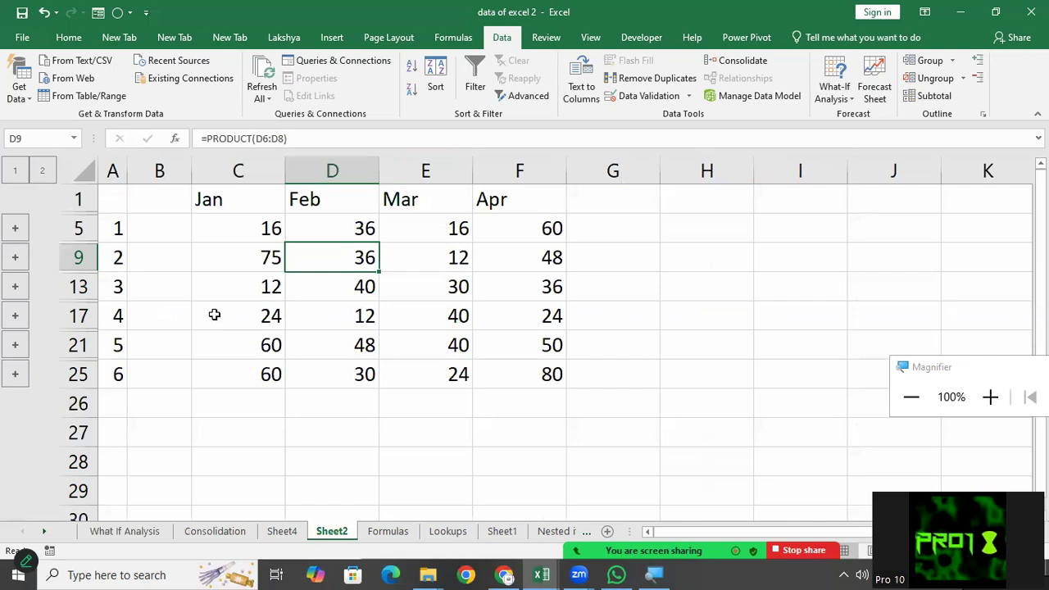
{"action": "left_click", "coordinate": [244, 236]}
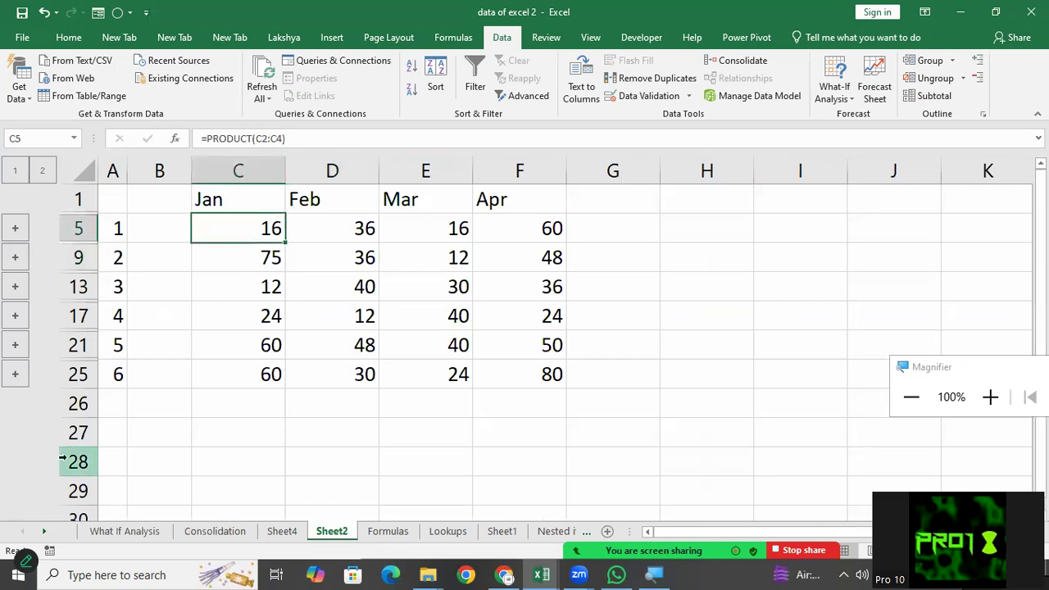
Step: Set the Jan value of item 1 in F2 on the What If Analysis sheet to 3 and check the linked result on Sheet2
{"action": "left_click", "coordinate": [97, 530]}
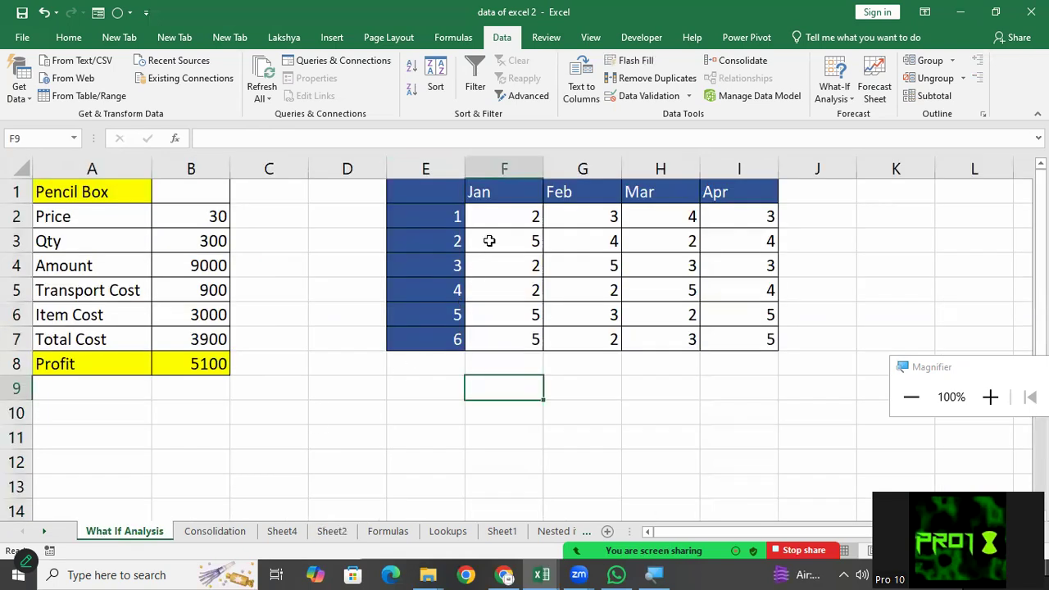
{"action": "left_click", "coordinate": [500, 216]}
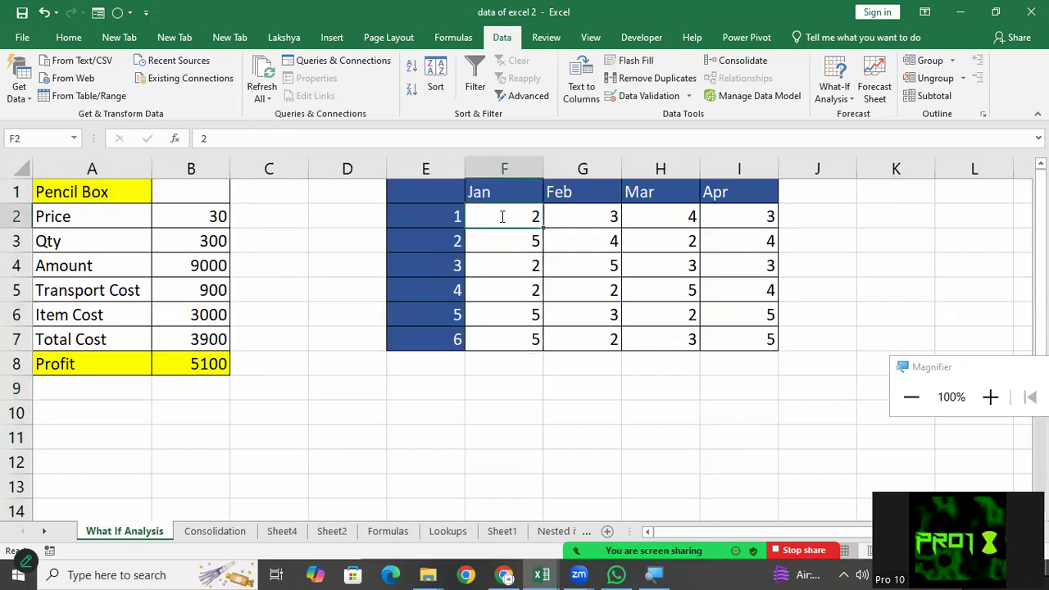
{"action": "type", "text": "3"}
{"action": "key", "text": "Return"}
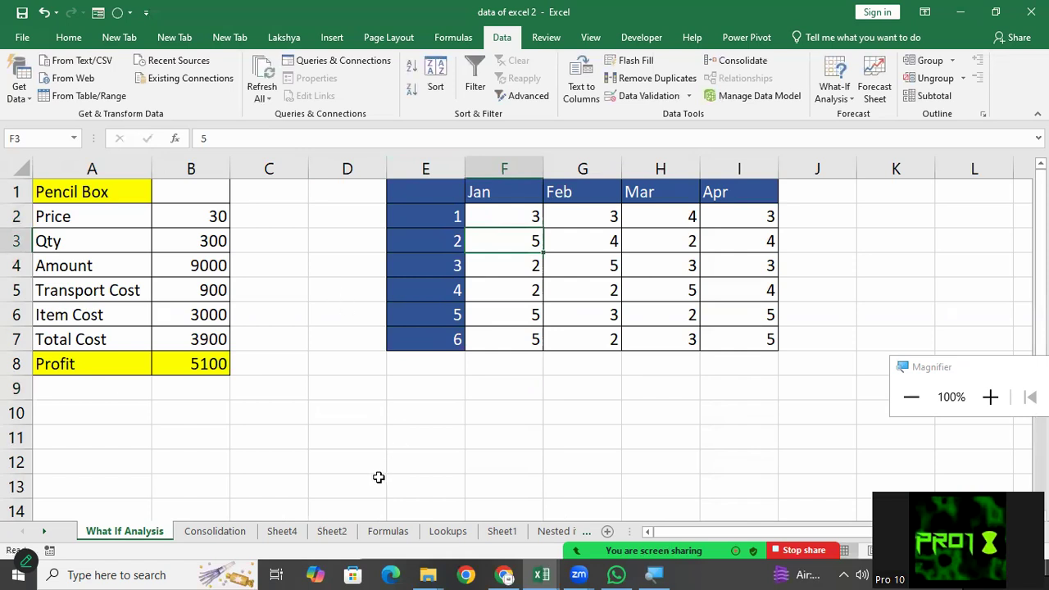
{"action": "left_click", "coordinate": [332, 531]}
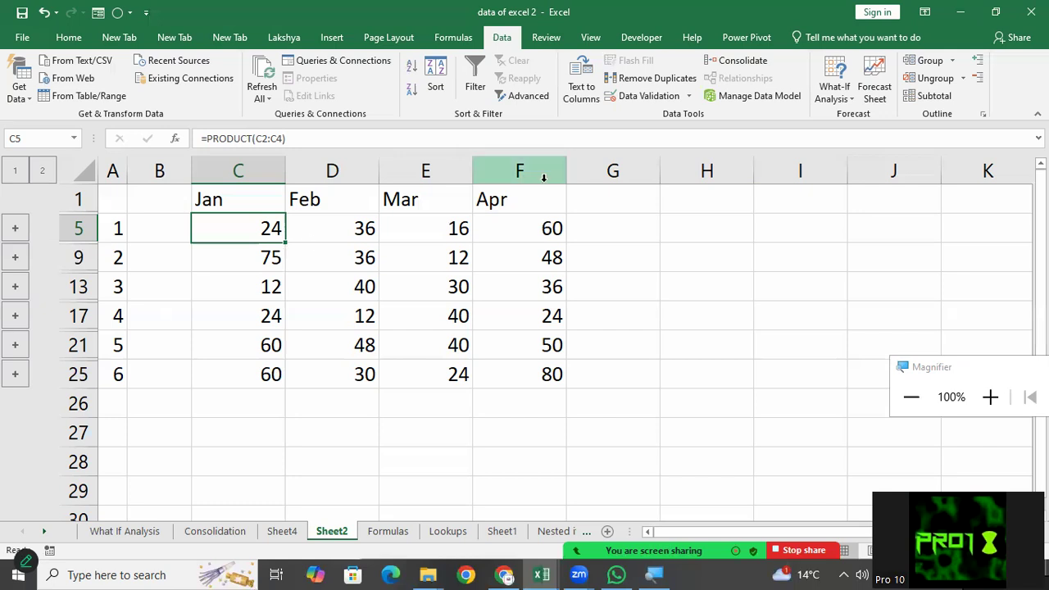
Step: Review the functions available in the Consolidate dialog and close it without running a new consolidation
{"action": "left_click", "coordinate": [758, 68]}
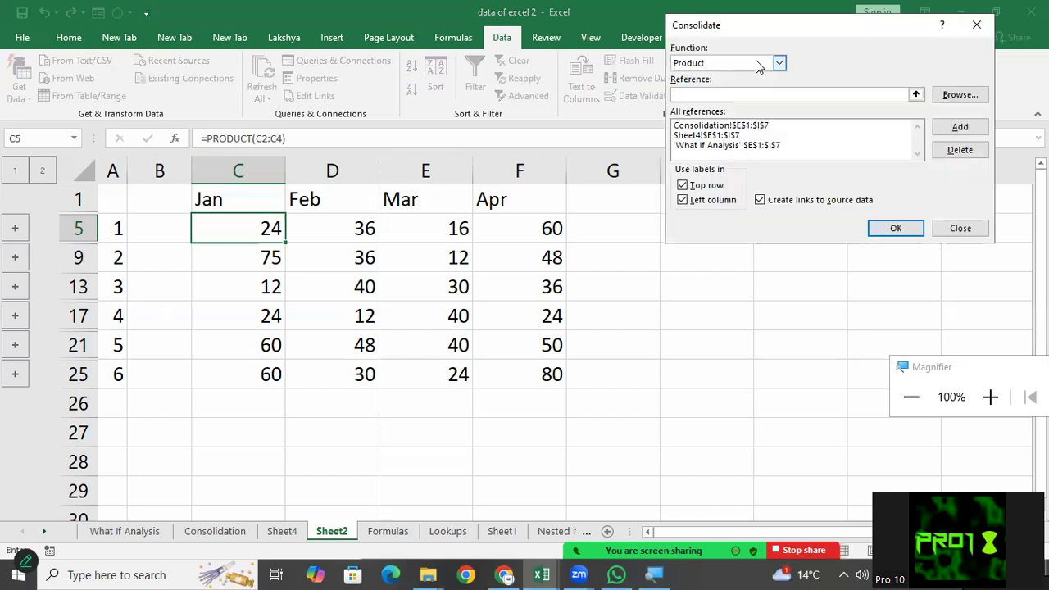
{"action": "left_click", "coordinate": [780, 64]}
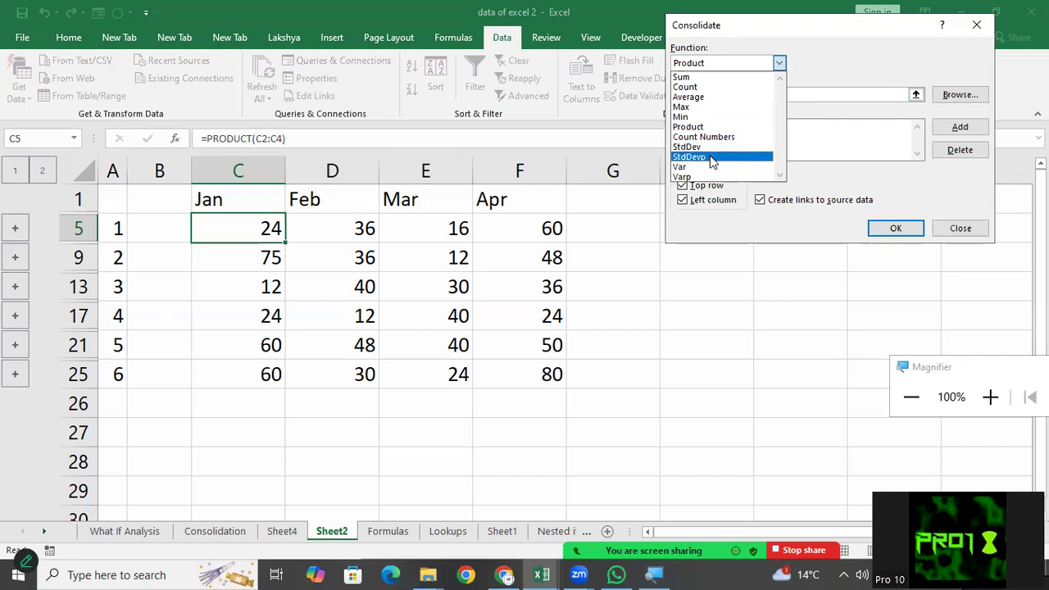
{"action": "left_click", "coordinate": [754, 225]}
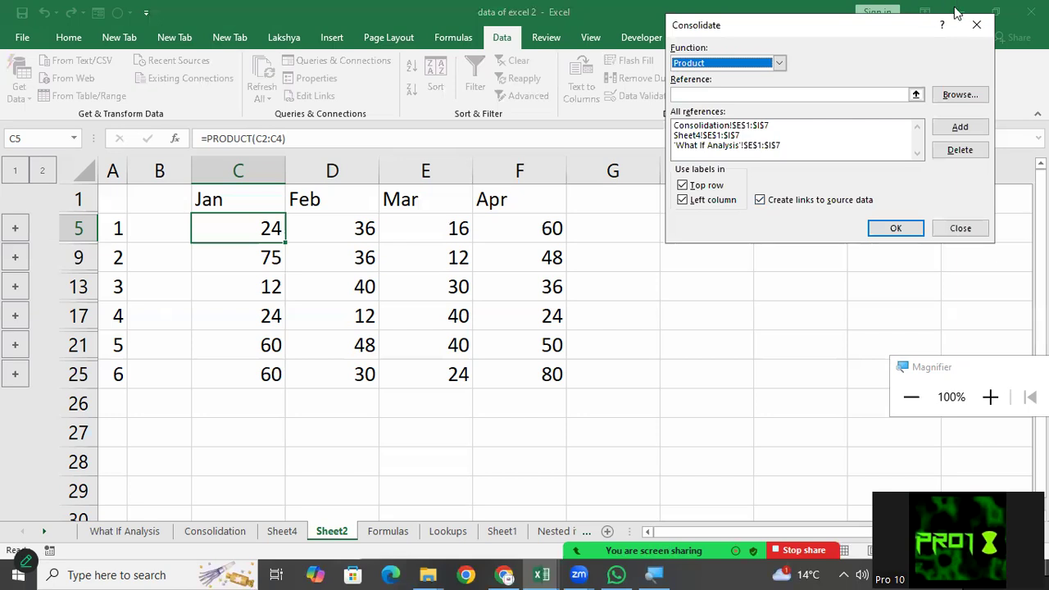
{"action": "left_click", "coordinate": [972, 27]}
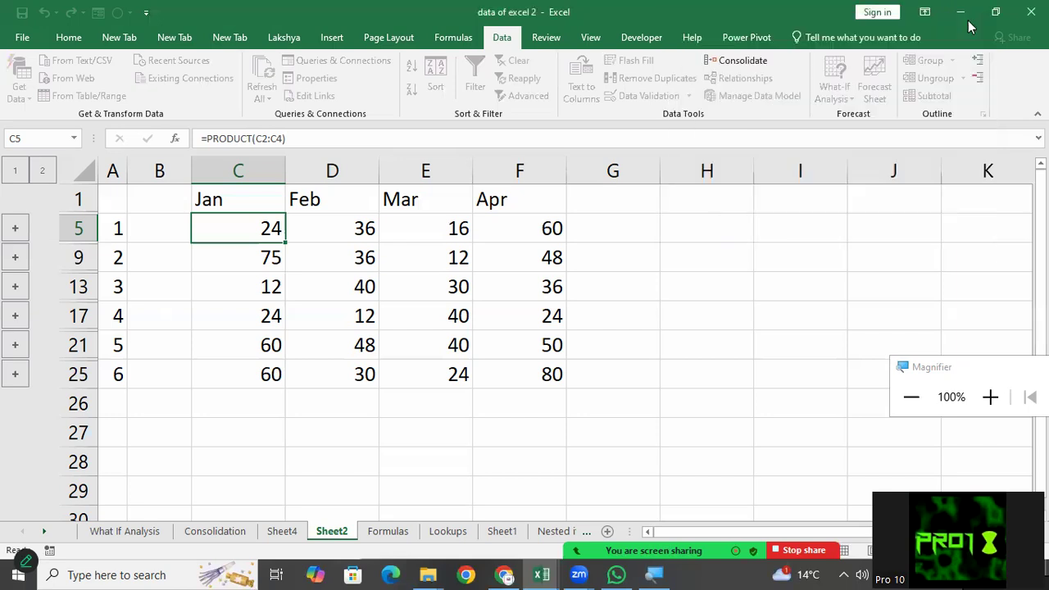
{"action": "left_click", "coordinate": [747, 361]}
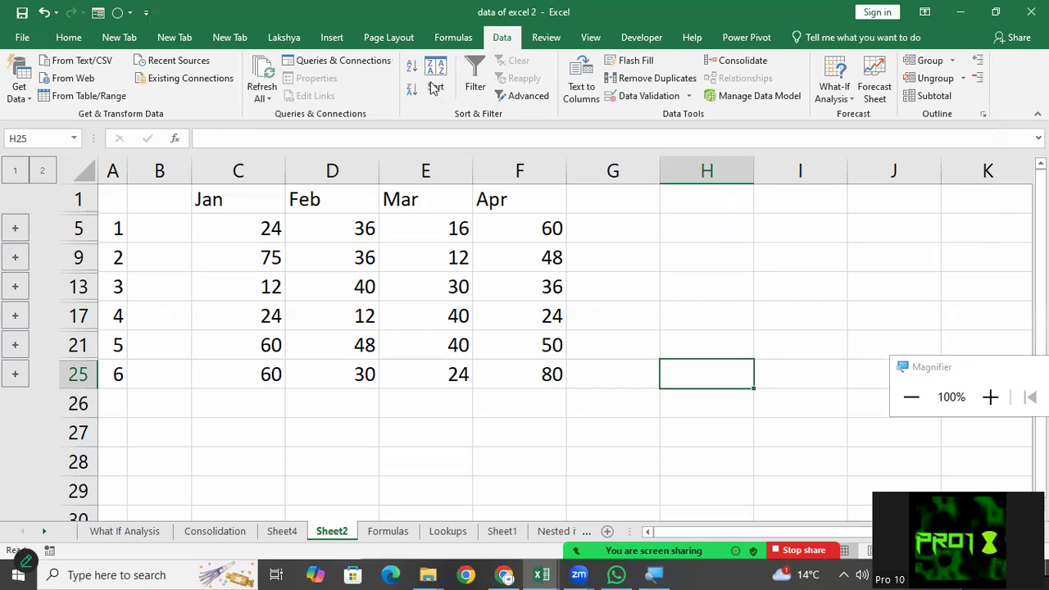
Step: Start a Greater Than highlighting rule for the consolidated values in C5:F25 with a threshold of 79
{"action": "left_click", "coordinate": [69, 38]}
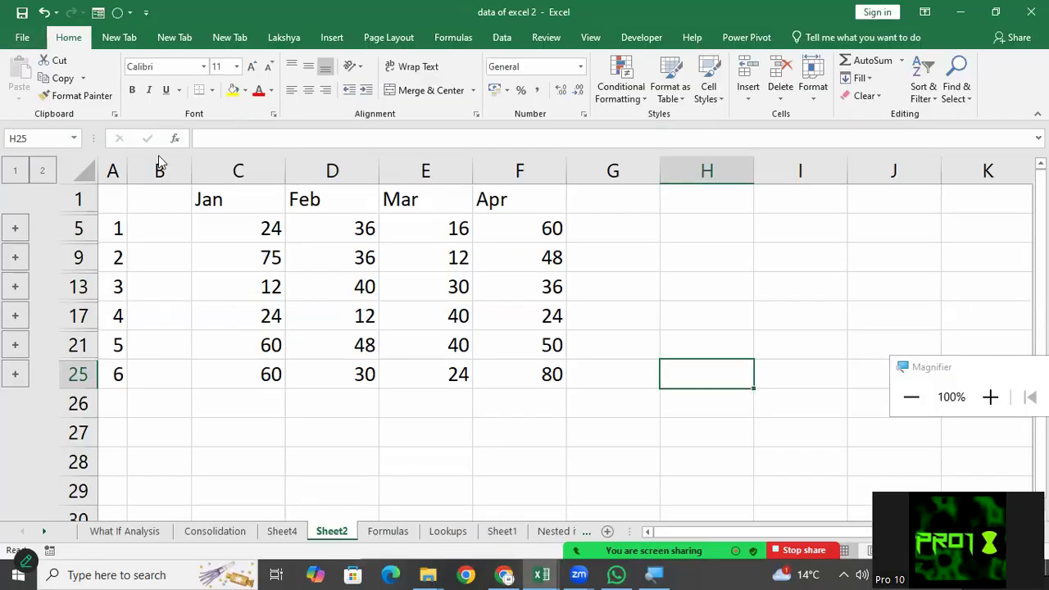
{"action": "left_click_drag", "start_coordinate": [255, 226], "coordinate": [517, 370]}
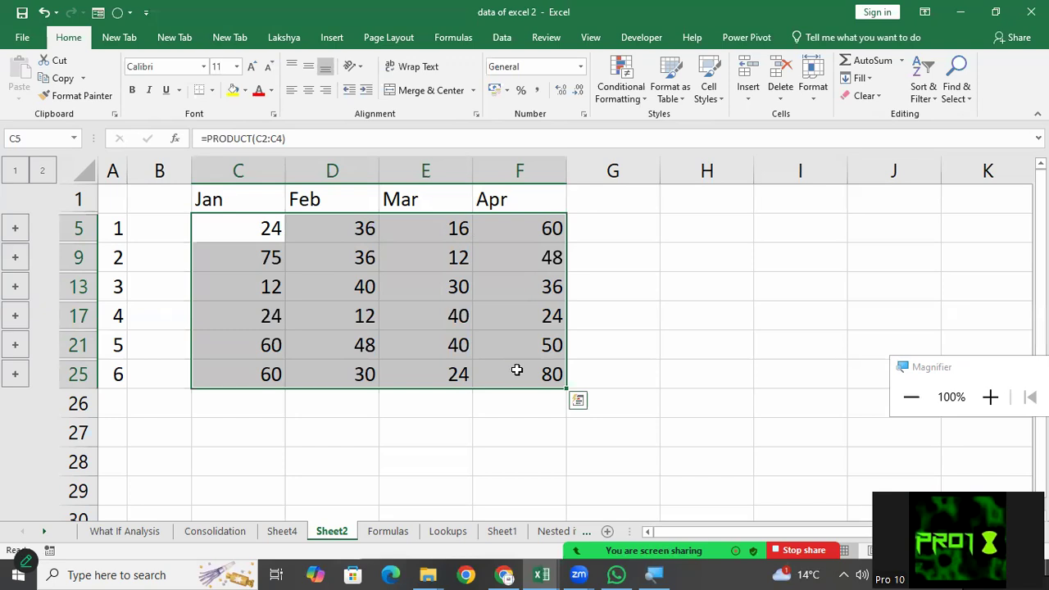
{"action": "left_click", "coordinate": [643, 97]}
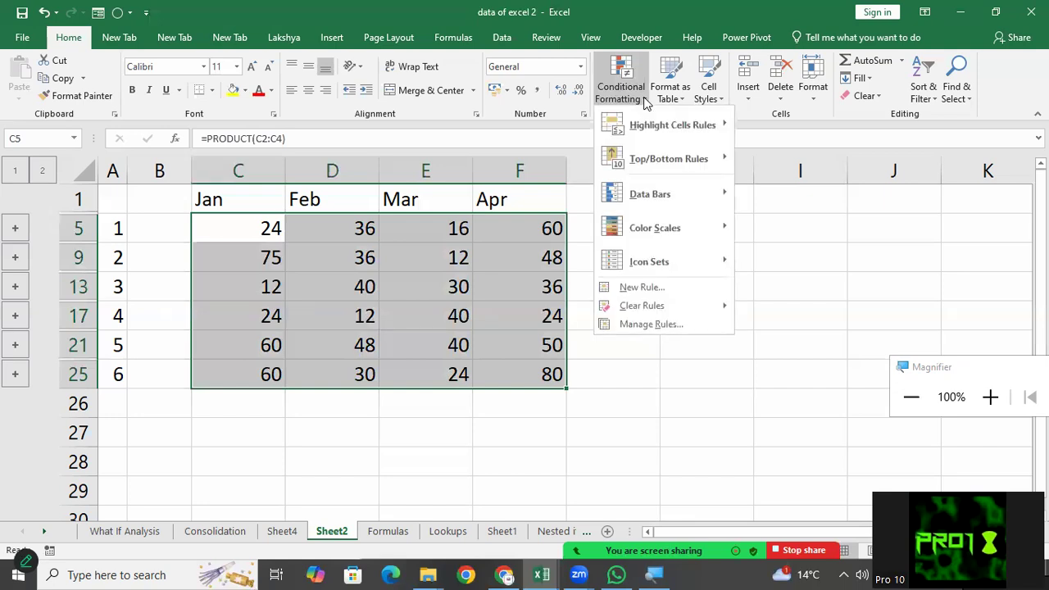
{"action": "key", "text": "super+plus"}
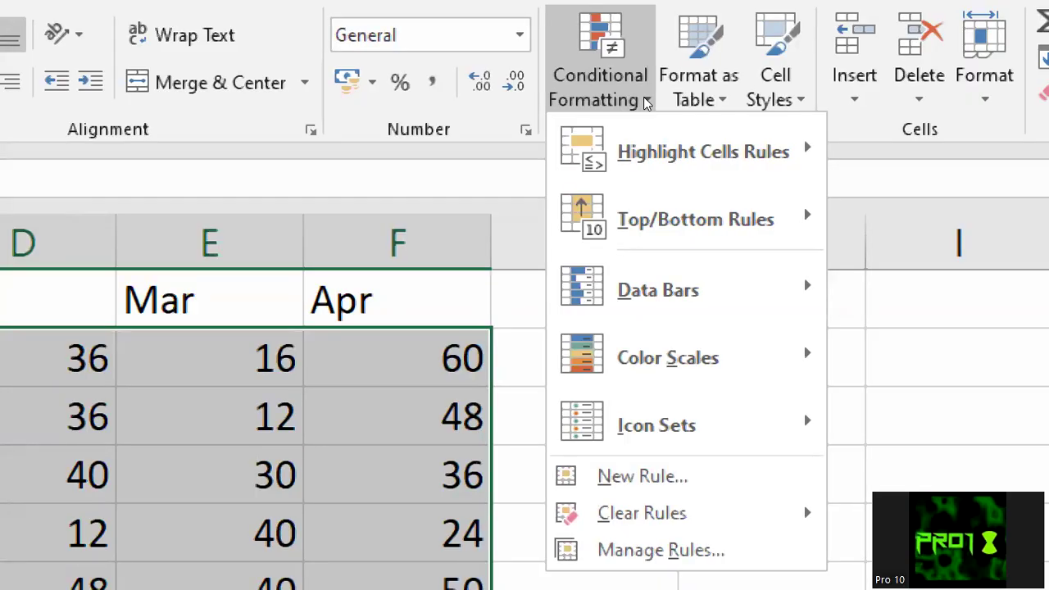
{"action": "mouse_move", "coordinate": [724, 125]}
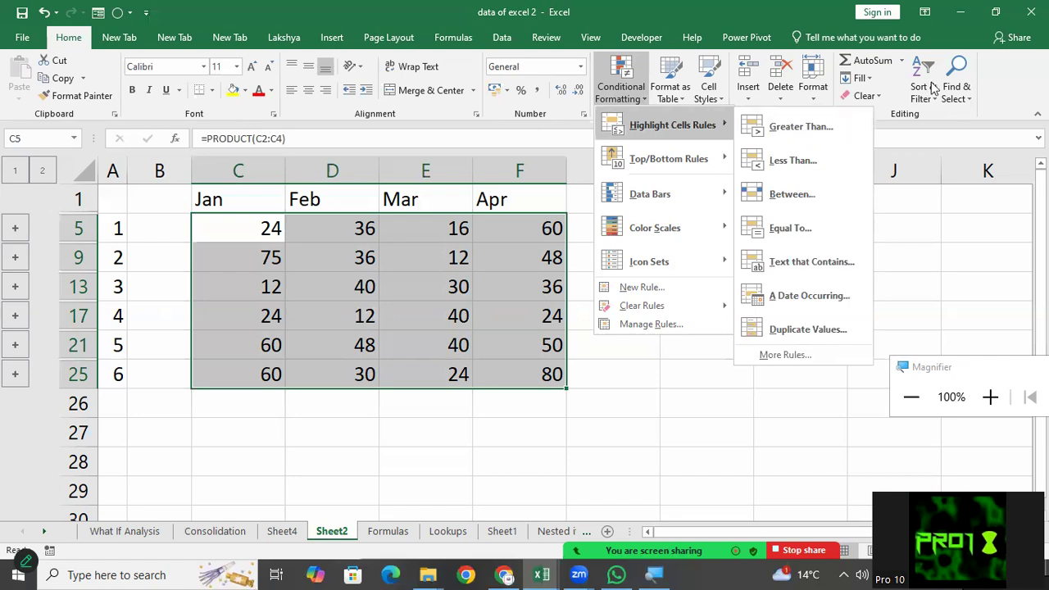
{"action": "left_click", "coordinate": [808, 123]}
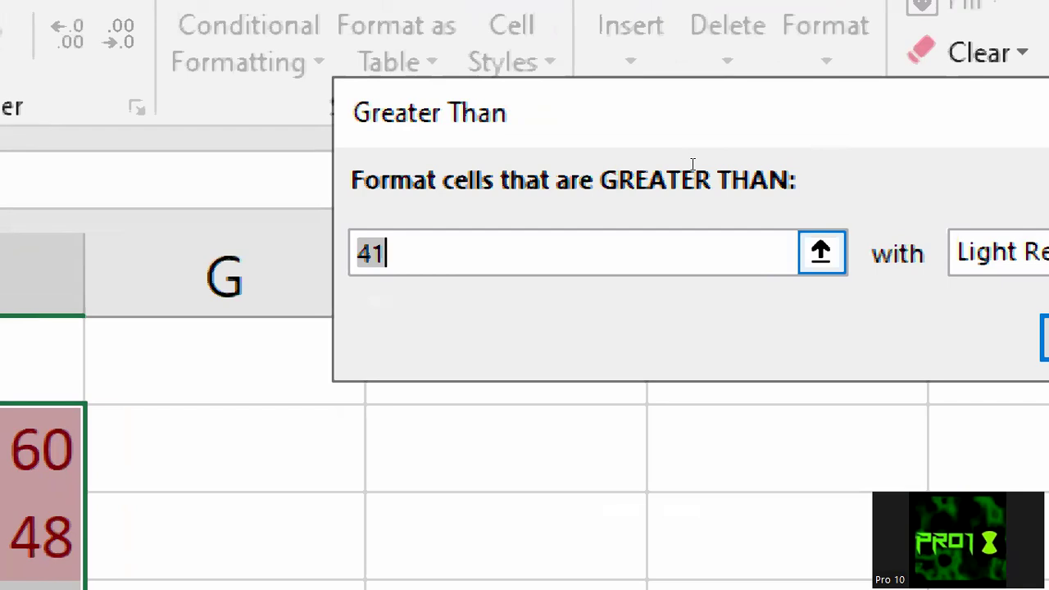
{"action": "type", "text": "80"}
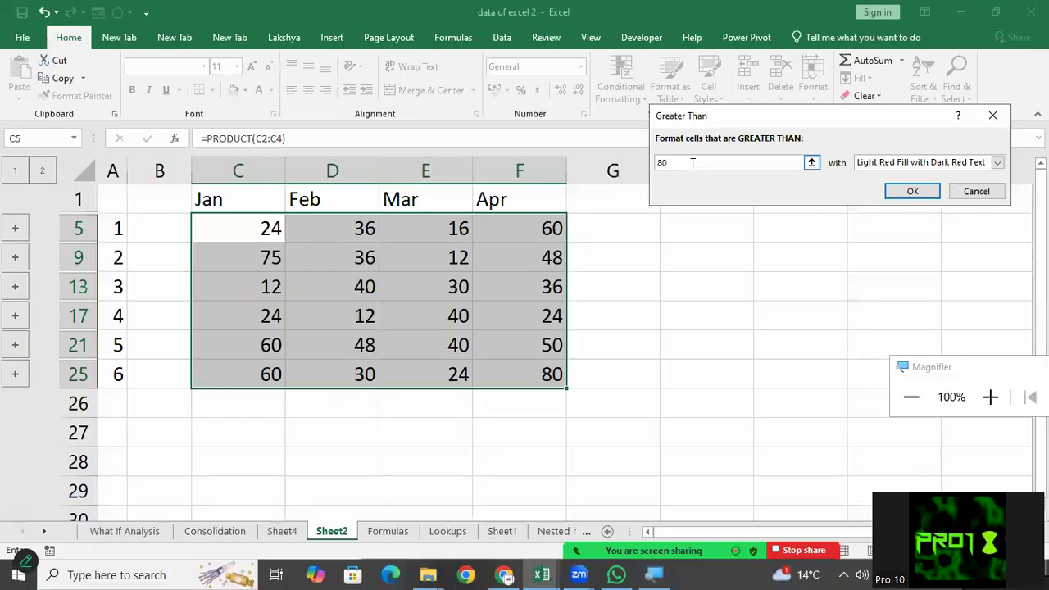
{"action": "key", "text": "BackSpace"}
{"action": "key", "text": "BackSpace"}
{"action": "type", "text": "79"}
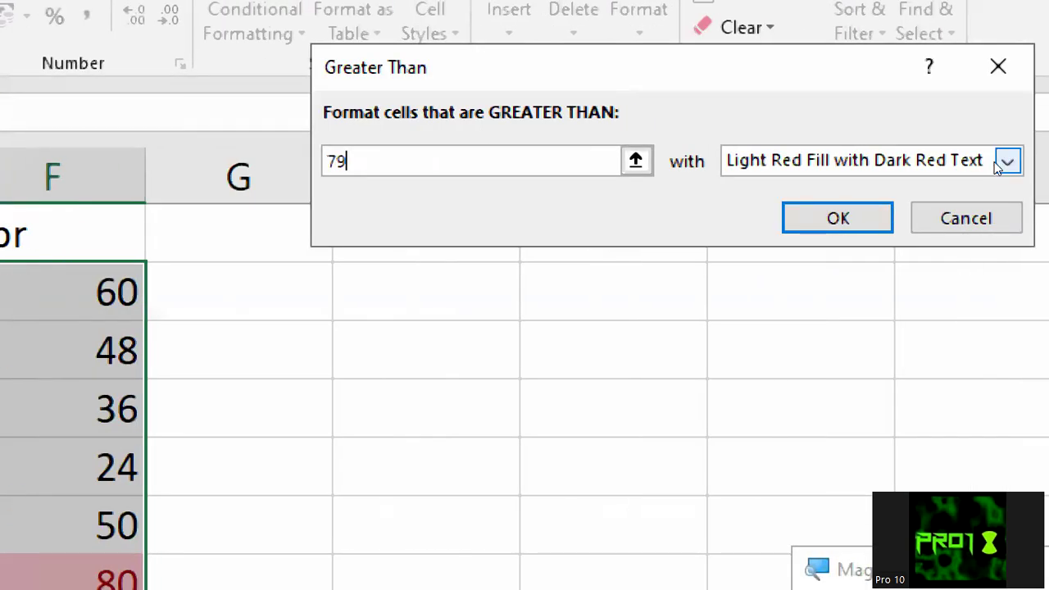
Step: Apply the Greater Than rule with Green Fill with Dark Green Text, and undo it
{"action": "left_click", "coordinate": [1006, 162]}
{"action": "key", "text": "Down"}
{"action": "key", "text": "Down"}
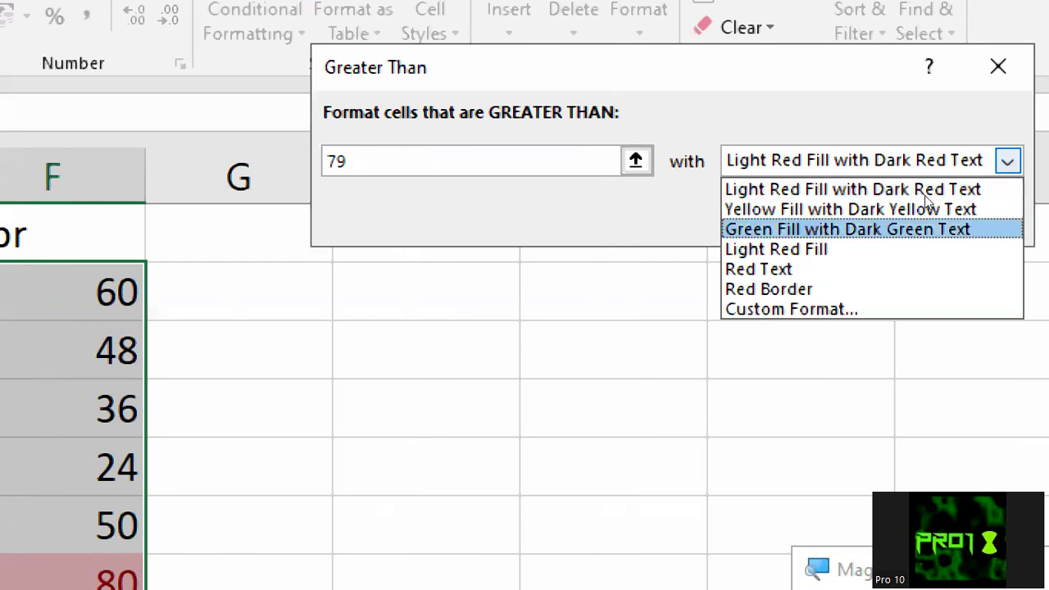
{"action": "key", "text": "Return"}
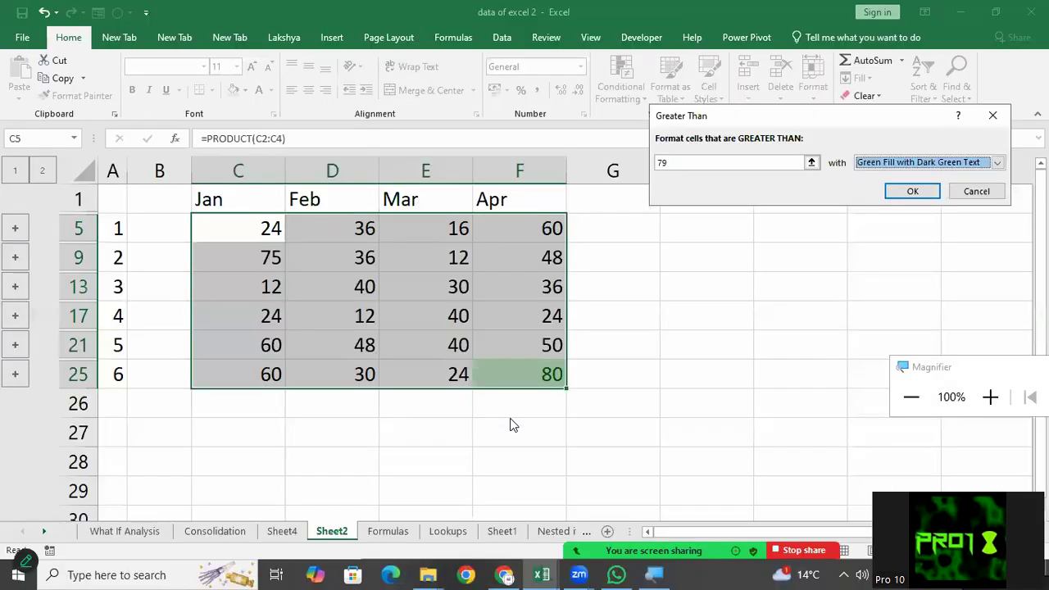
{"action": "left_click", "coordinate": [903, 197]}
{"action": "left_click", "coordinate": [745, 295]}
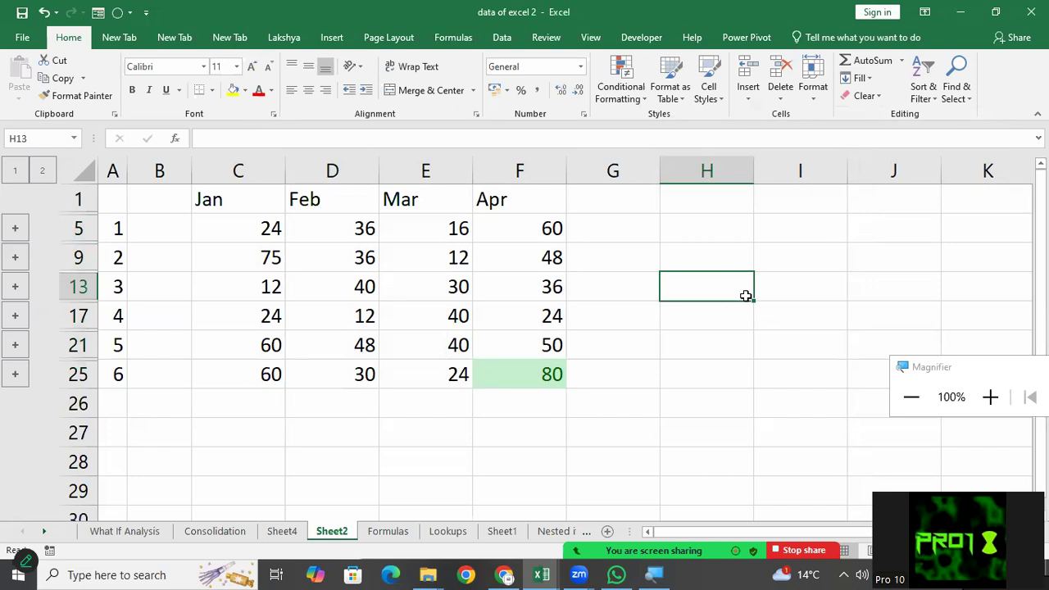
{"action": "key", "text": "ctrl+z"}
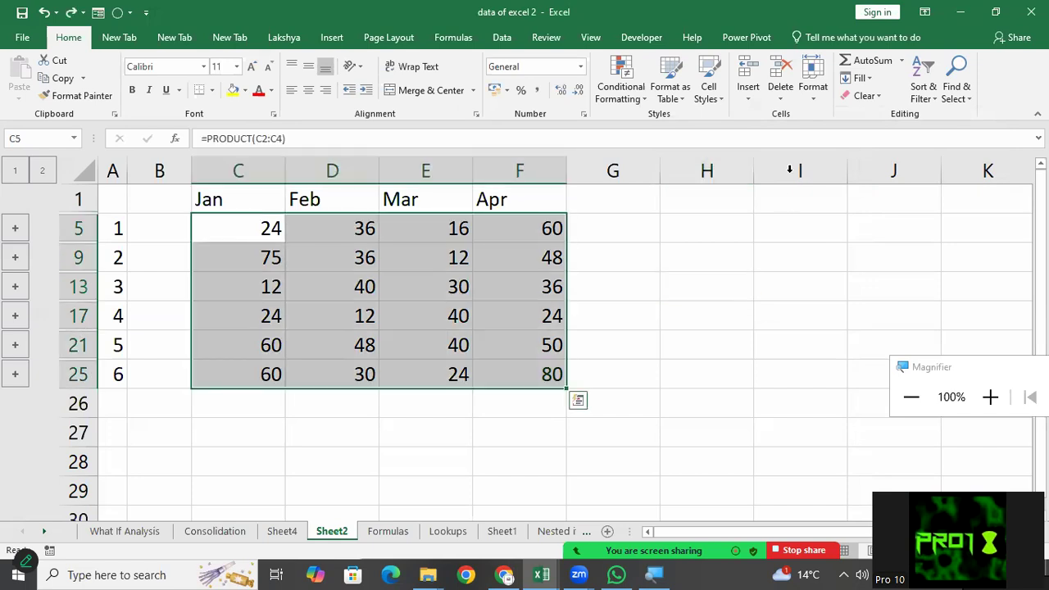
Step: Preview a Less Than highlighting rule for the consolidated values with a threshold of 25, and close it without applying
{"action": "left_click", "coordinate": [643, 100]}
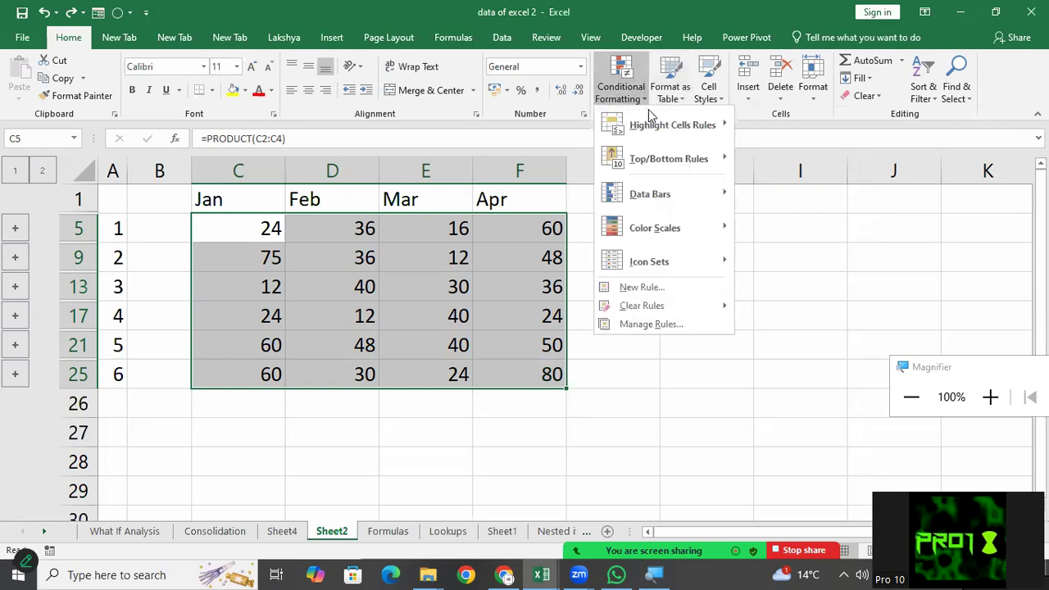
{"action": "mouse_move", "coordinate": [651, 110]}
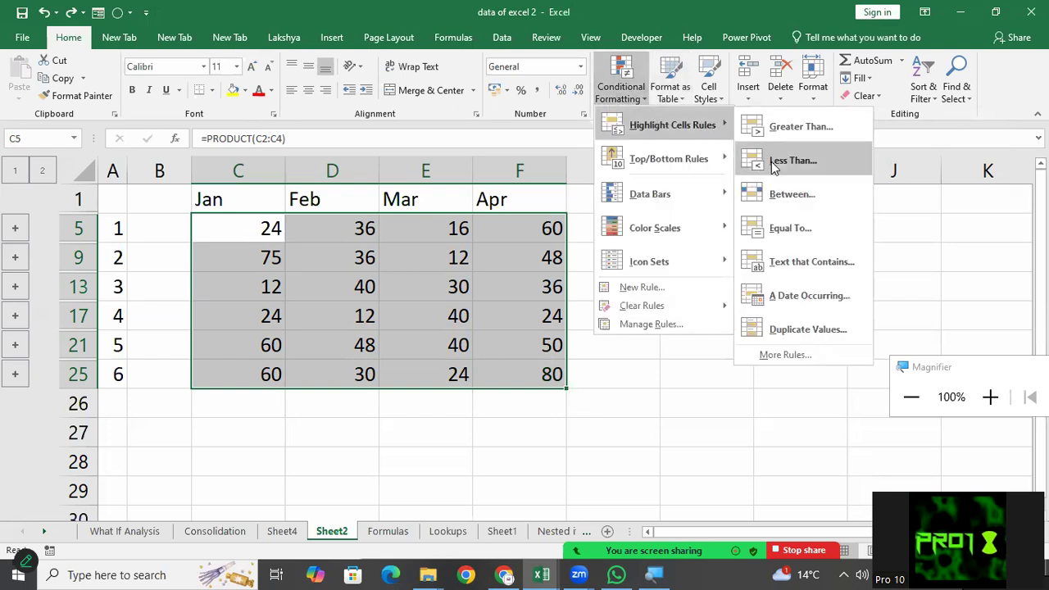
{"action": "left_click", "coordinate": [771, 161]}
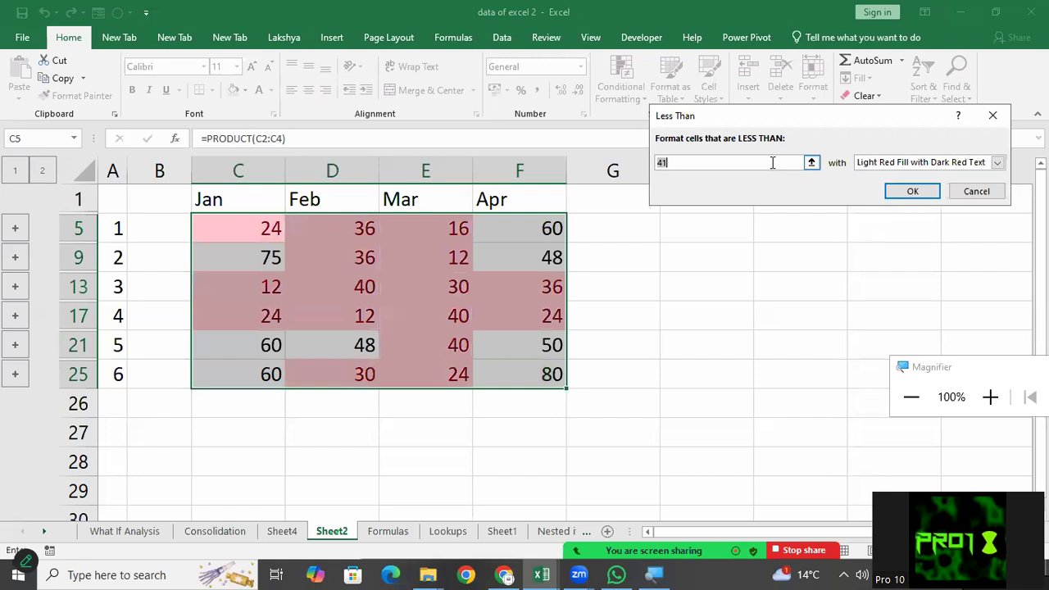
{"action": "key", "text": "BackSpace"}
{"action": "key", "text": "BackSpace"}
{"action": "type", "text": "25"}
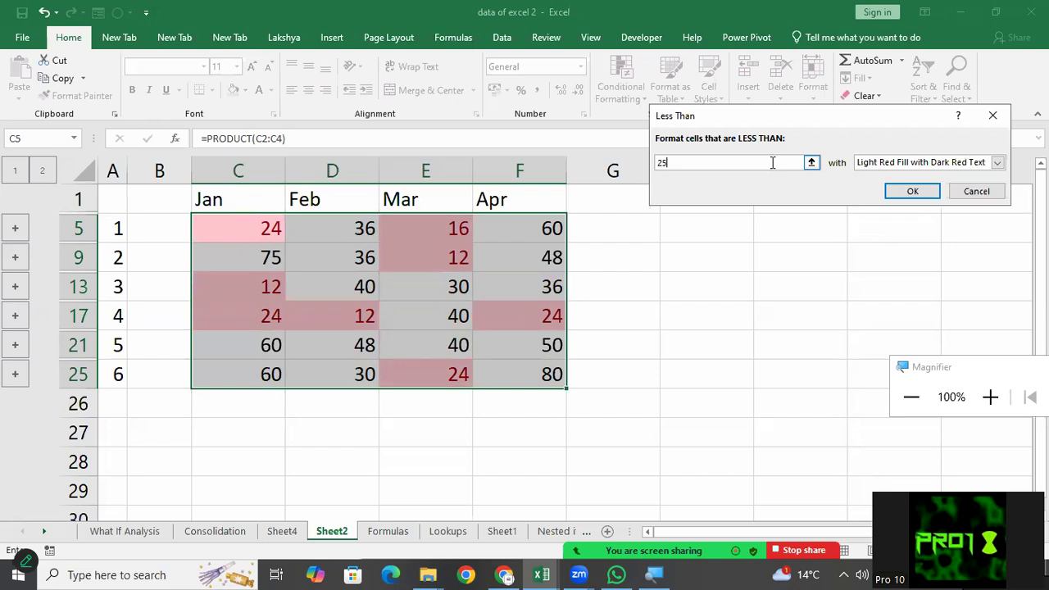
{"action": "left_click", "coordinate": [993, 116]}
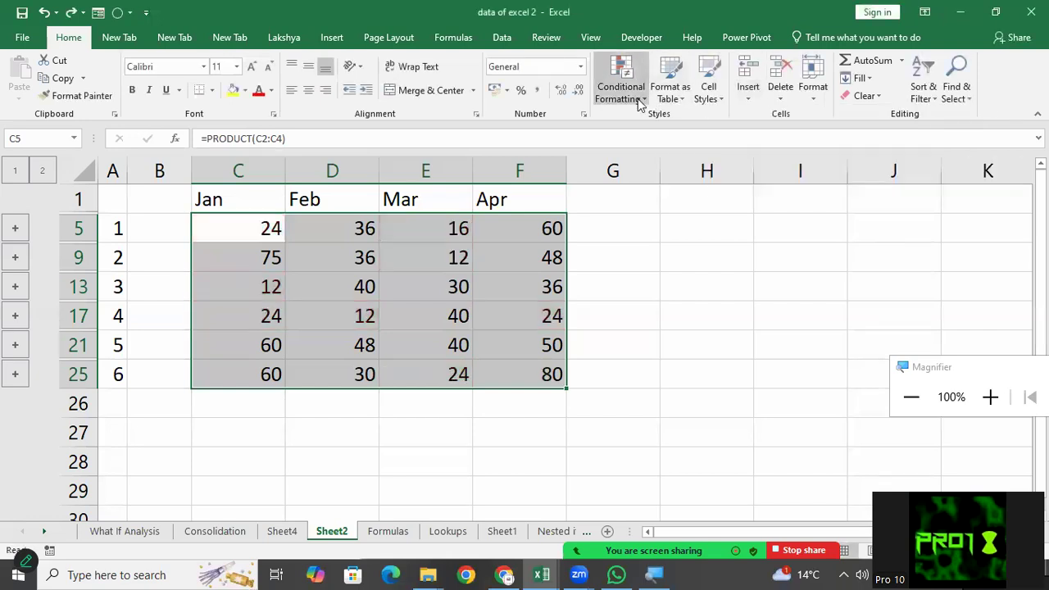
Step: Start a Between highlighting rule for the consolidated values with limits of 20 and 30
{"action": "left_click", "coordinate": [623, 90]}
{"action": "mouse_move", "coordinate": [666, 111]}
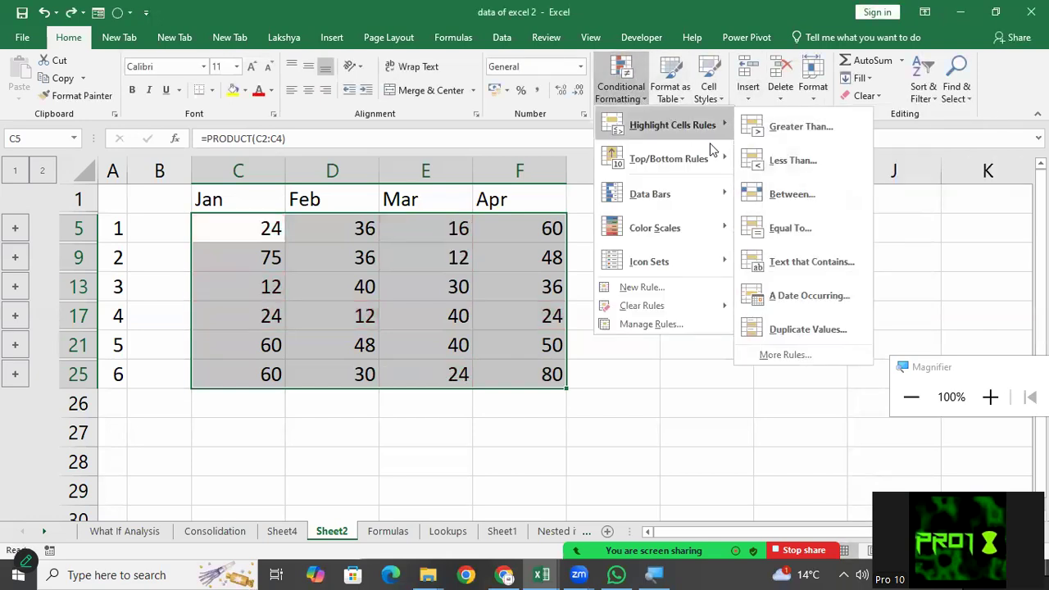
{"action": "left_click", "coordinate": [783, 188]}
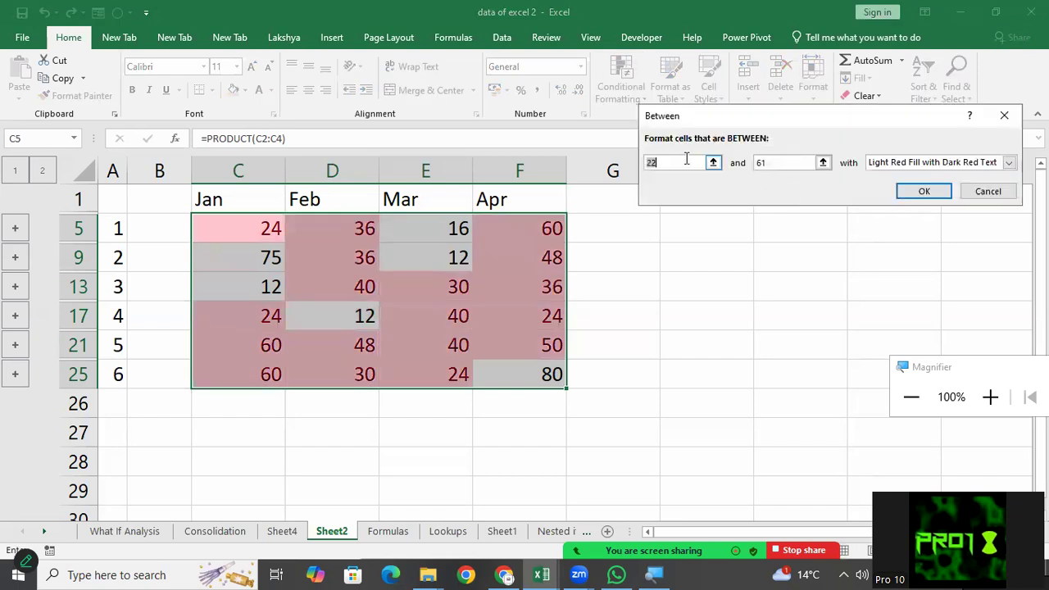
{"action": "type", "text": "20"}
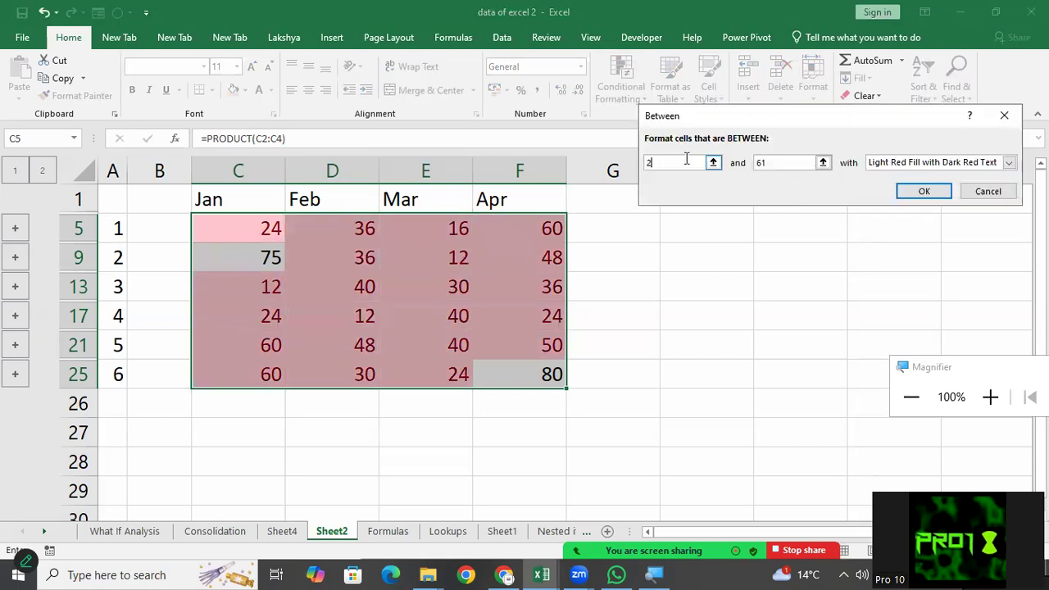
{"action": "left_click", "coordinate": [777, 164]}
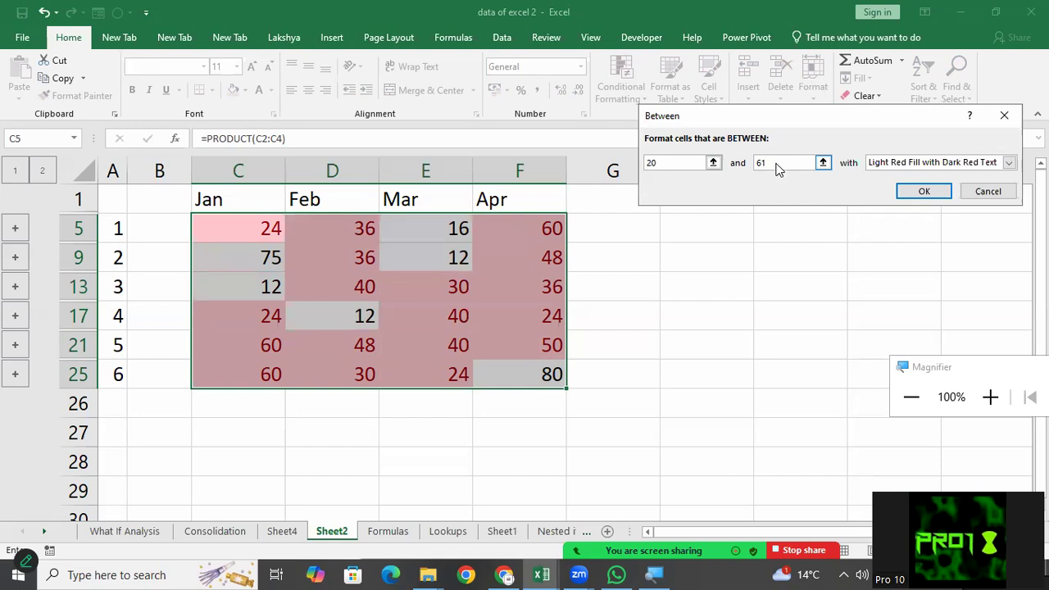
{"action": "key", "text": "BackSpace"}
{"action": "key", "text": "BackSpace"}
{"action": "type", "text": "30"}
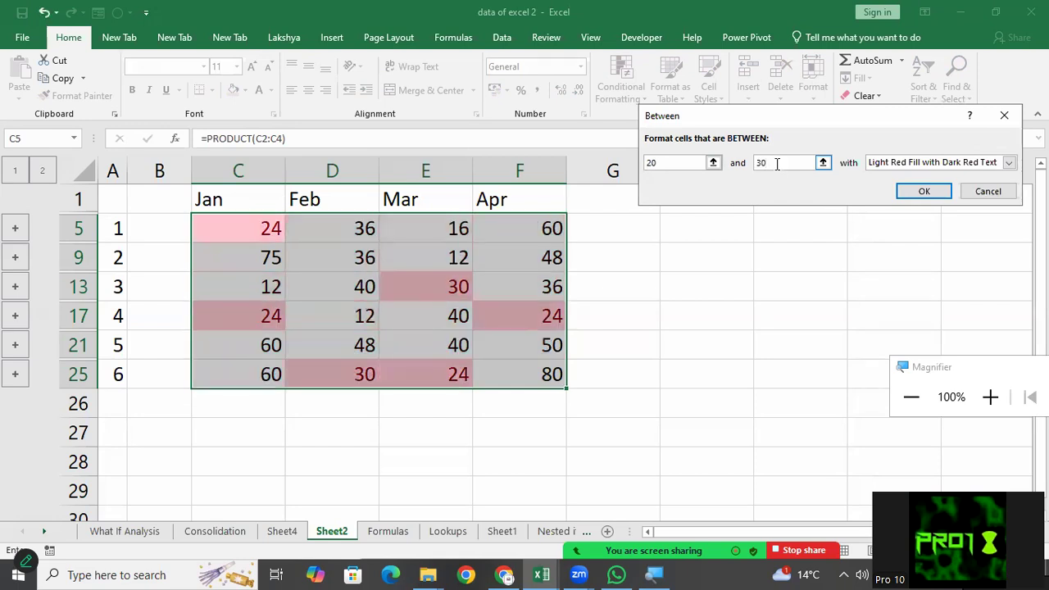
Step: Set the Between rule's upper limit to 25 and cancel the rule
{"action": "key", "text": "BackSpace"}
{"action": "key", "text": "BackSpace"}
{"action": "type", "text": "25"}
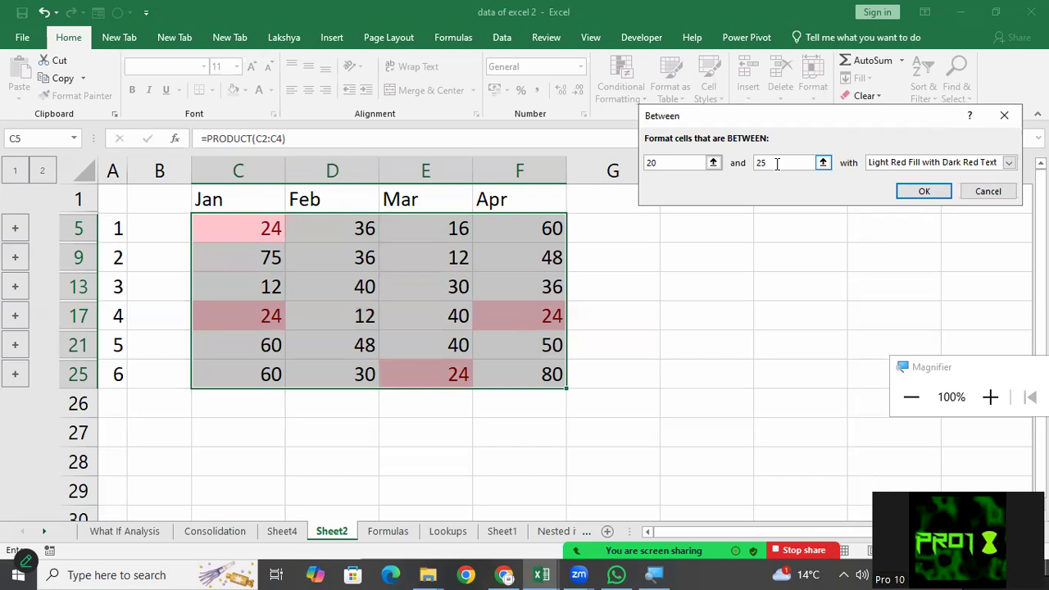
{"action": "left_click", "coordinate": [987, 191]}
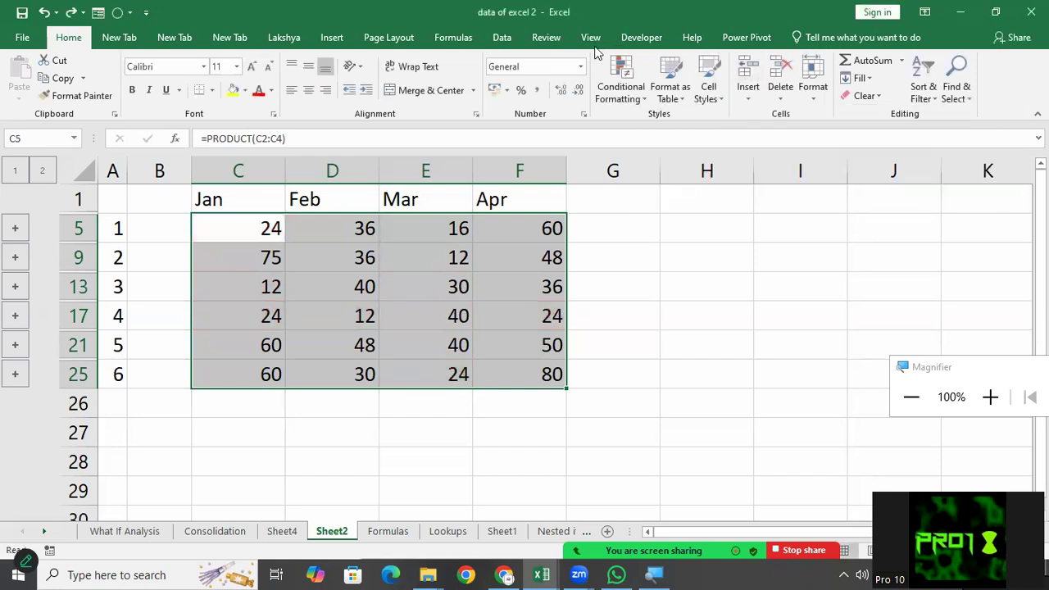
Step: Preview an Equal To highlighting rule for the consolidated values, trying 12 and 48, and cancel it
{"action": "left_click", "coordinate": [627, 83]}
{"action": "mouse_move", "coordinate": [689, 125]}
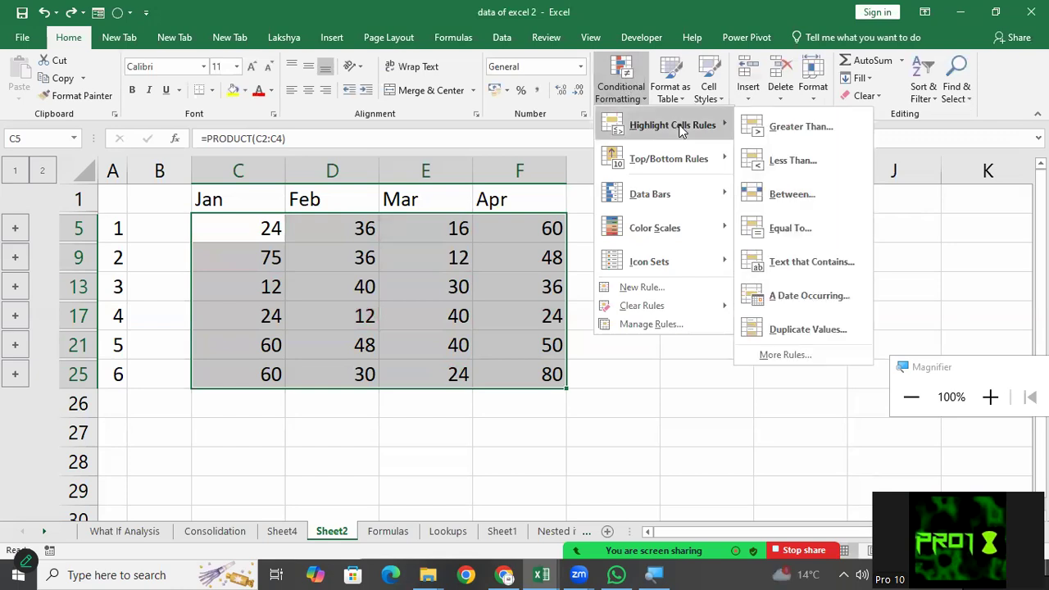
{"action": "left_click", "coordinate": [790, 230]}
{"action": "type", "text": "12"}
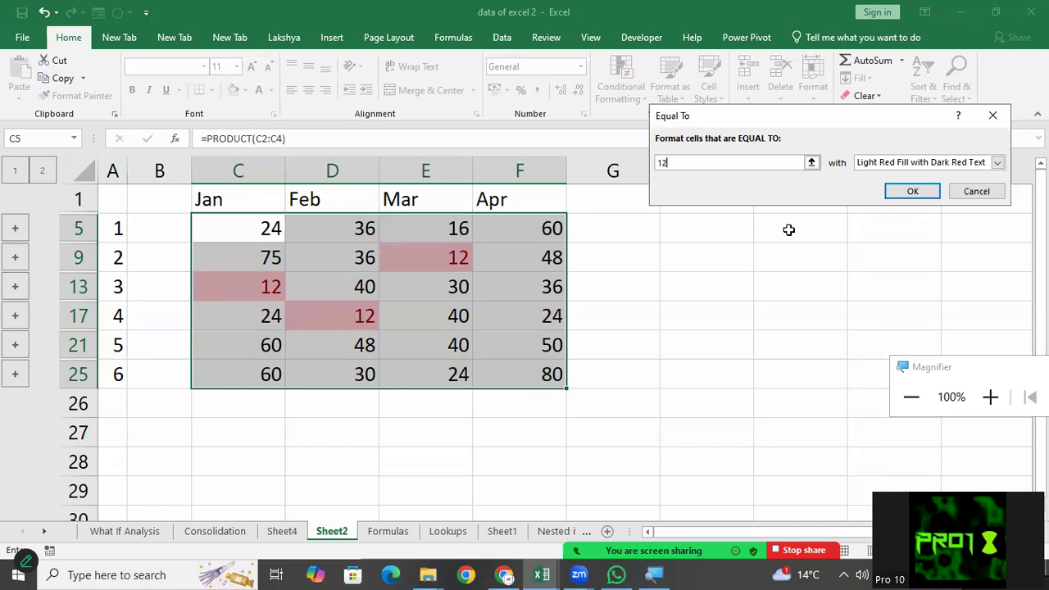
{"action": "key", "text": "BackSpace"}
{"action": "key", "text": "BackSpace"}
{"action": "type", "text": "48"}
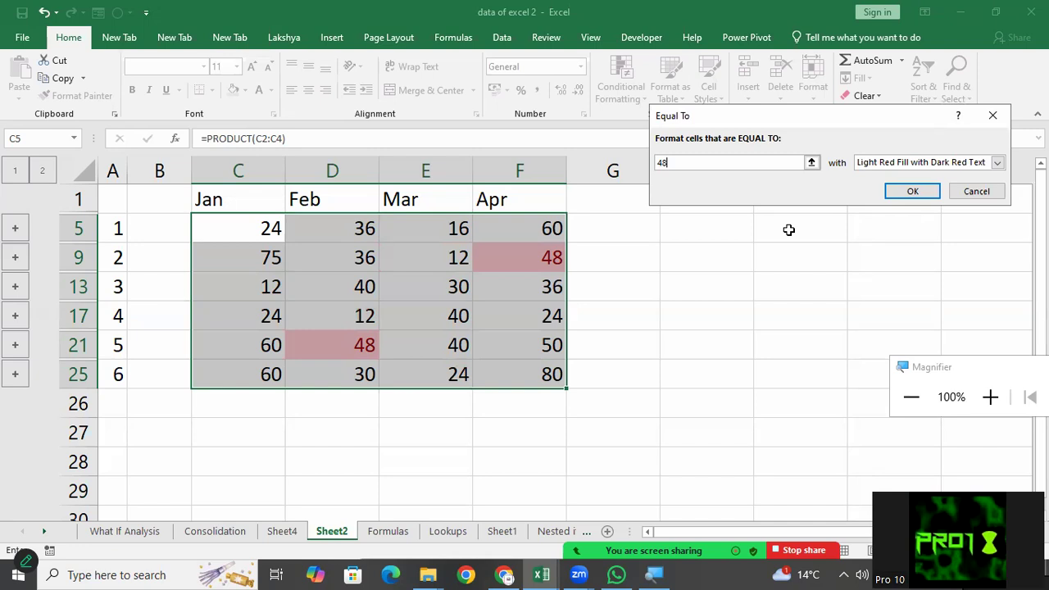
{"action": "left_click", "coordinate": [969, 193]}
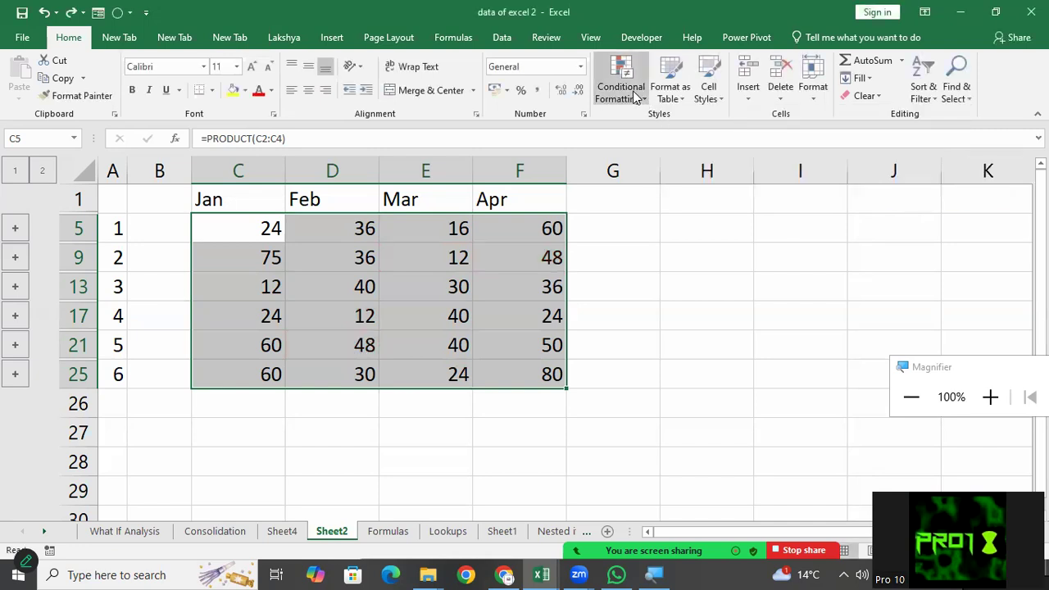
{"action": "left_click", "coordinate": [621, 86]}
{"action": "mouse_move", "coordinate": [672, 125]}
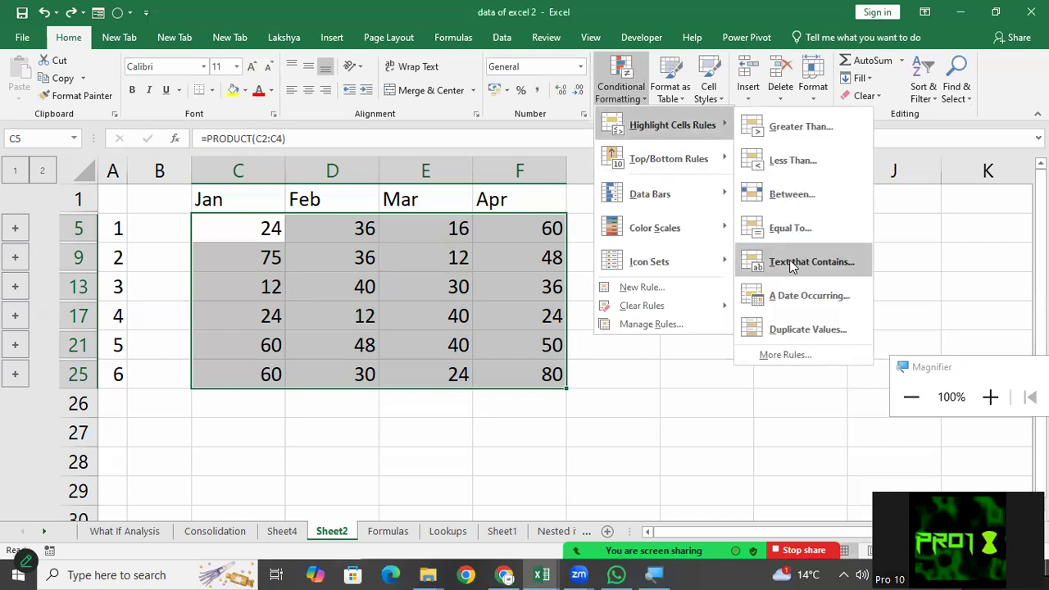
{"action": "left_click", "coordinate": [669, 412]}
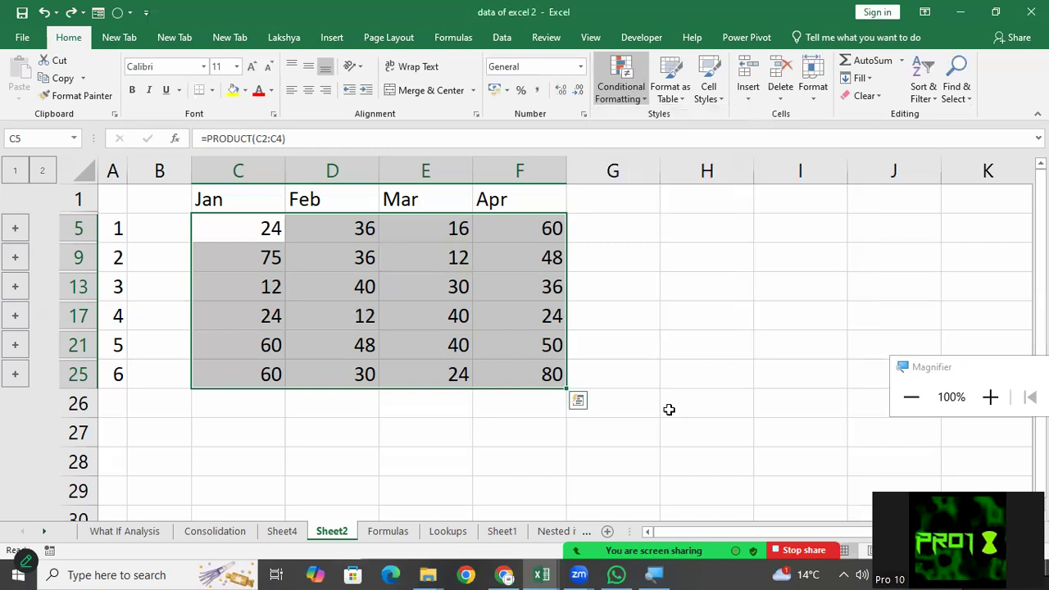
Step: Preview a Text That Contains rule on the month headers C1:F1 for the text Apr, and cancel it
{"action": "left_click", "coordinate": [383, 275]}
{"action": "left_click", "coordinate": [276, 206]}
{"action": "left_click_drag", "start_coordinate": [327, 205], "coordinate": [485, 199]}
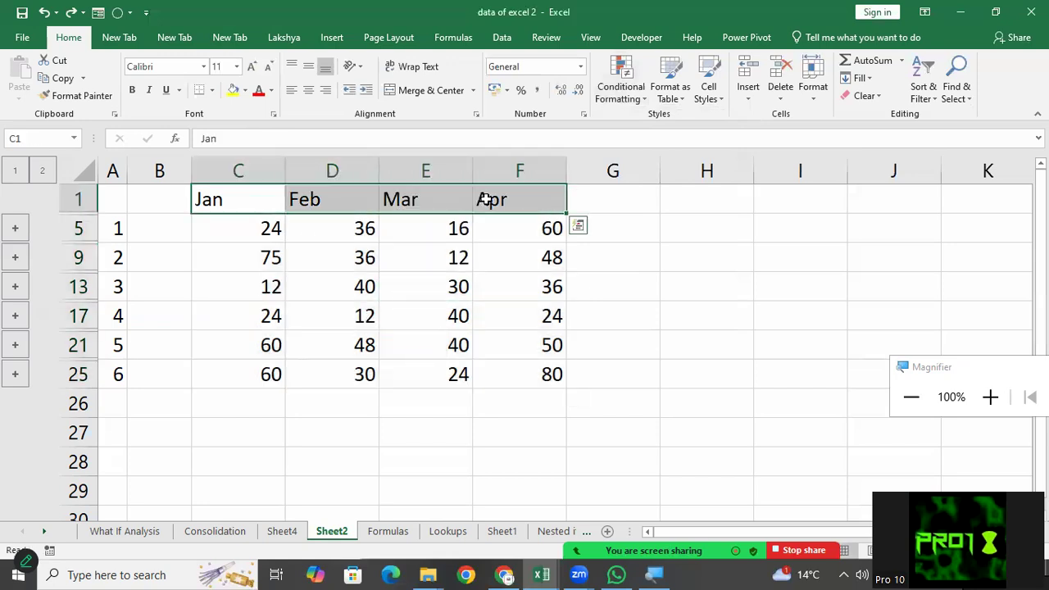
{"action": "left_click", "coordinate": [632, 99]}
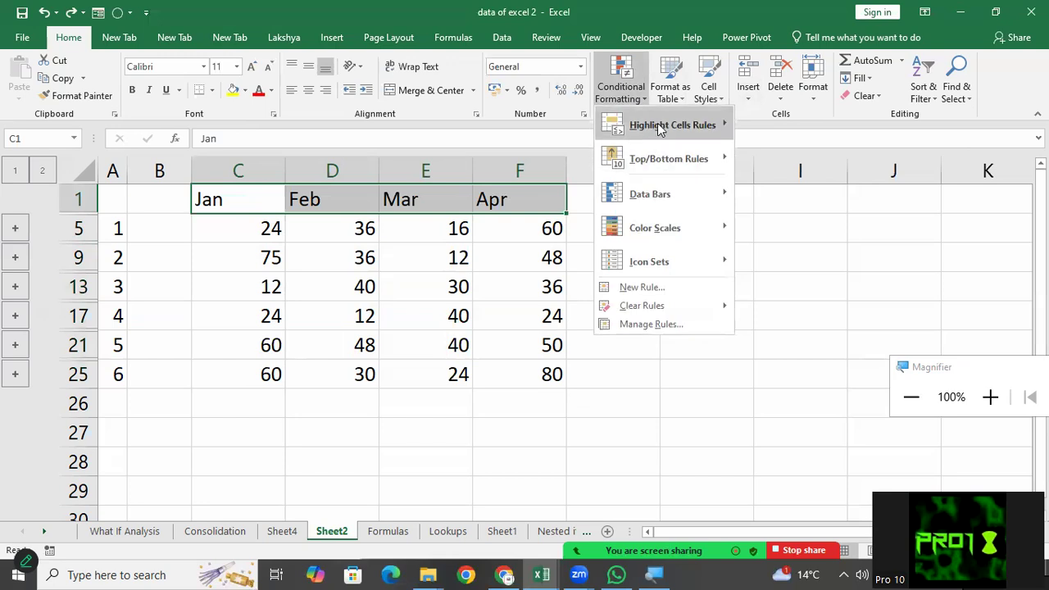
{"action": "mouse_move", "coordinate": [680, 124]}
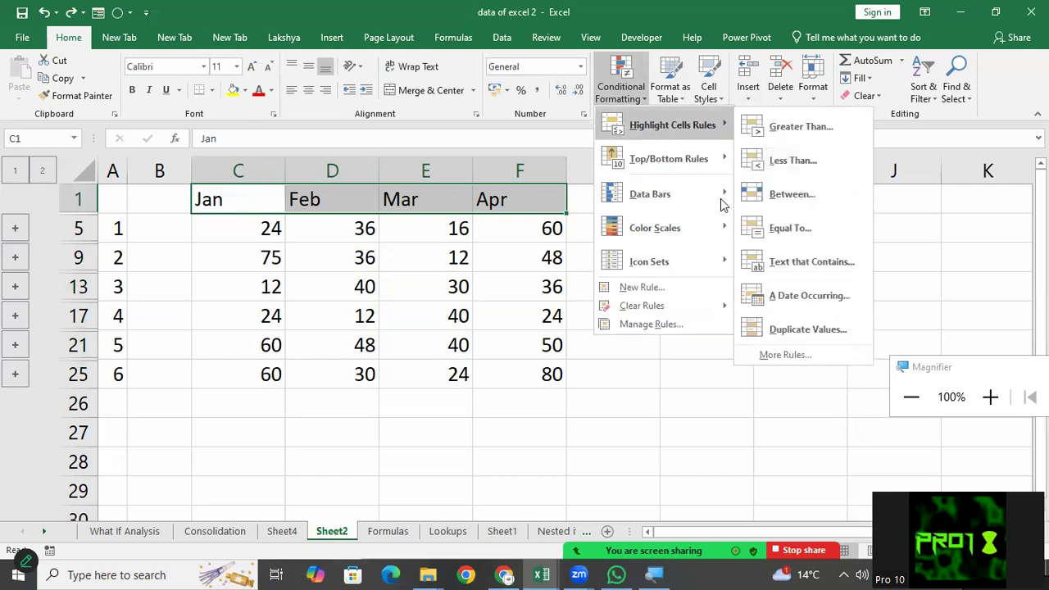
{"action": "left_click", "coordinate": [785, 261]}
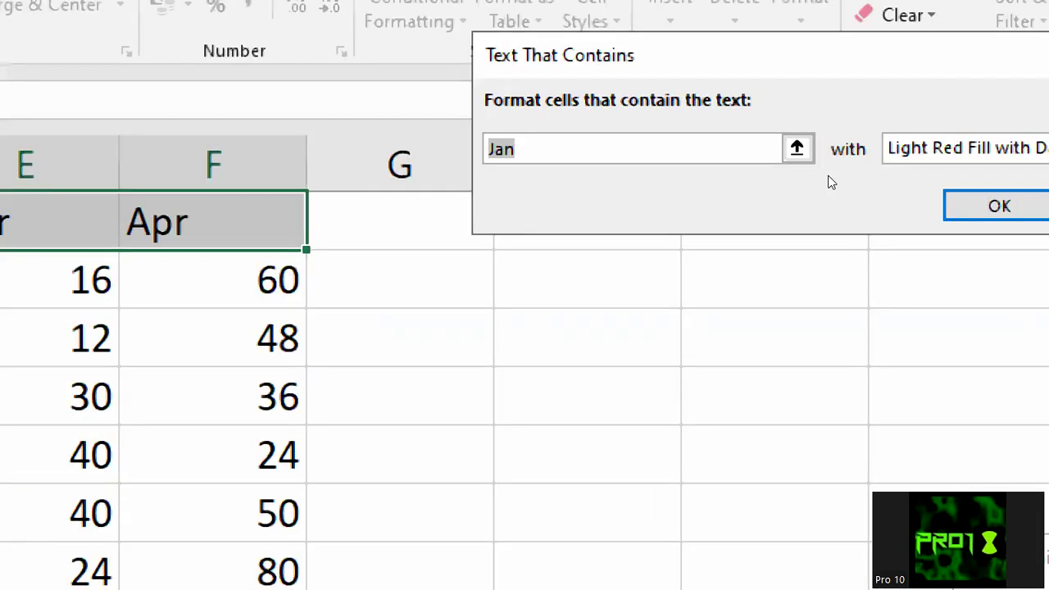
{"action": "type", "text": "Apr"}
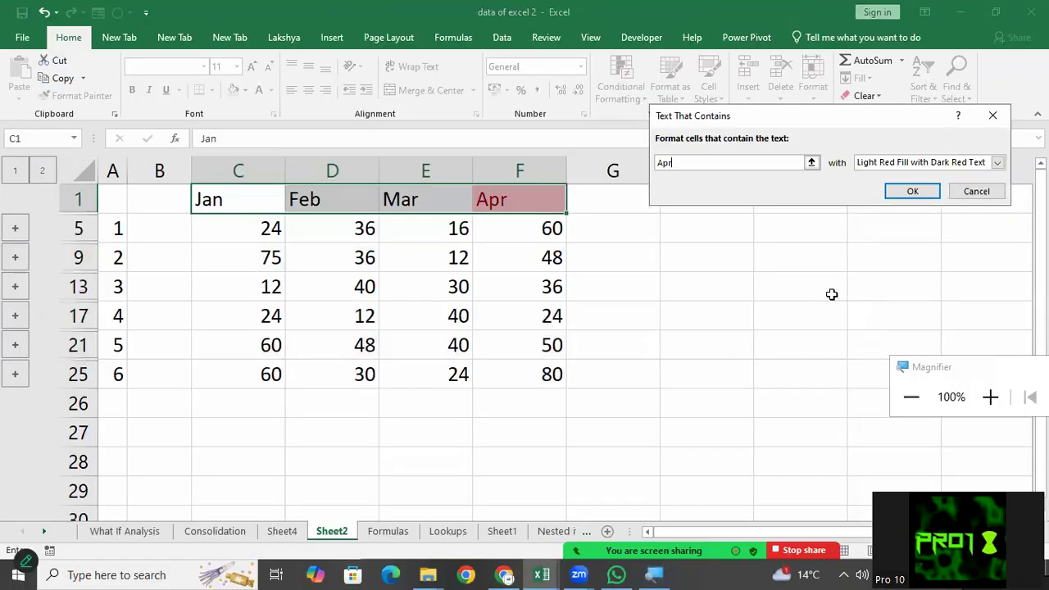
{"action": "left_click", "coordinate": [967, 195]}
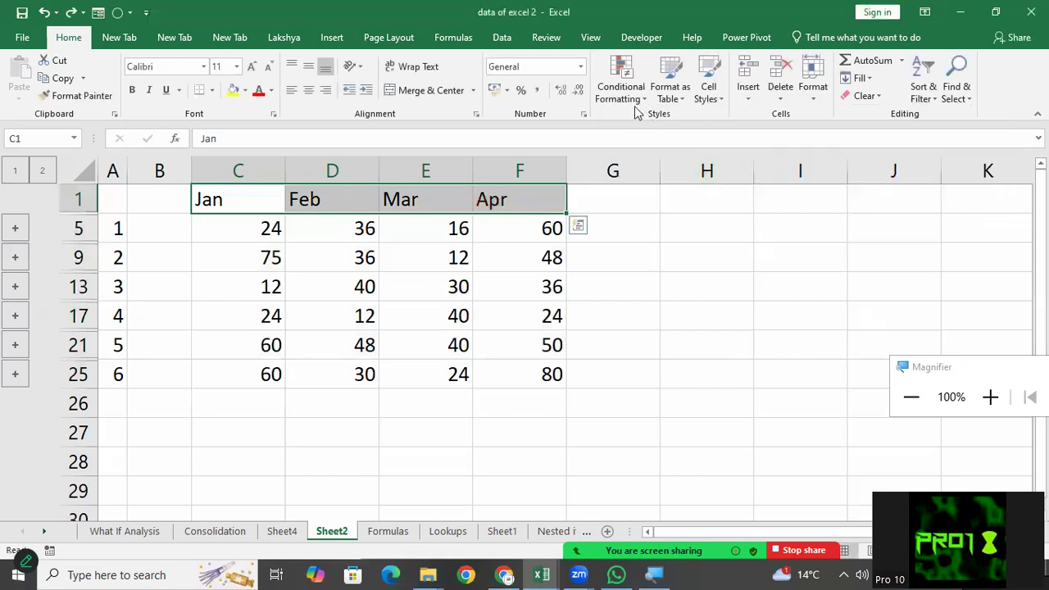
{"action": "left_click", "coordinate": [632, 320]}
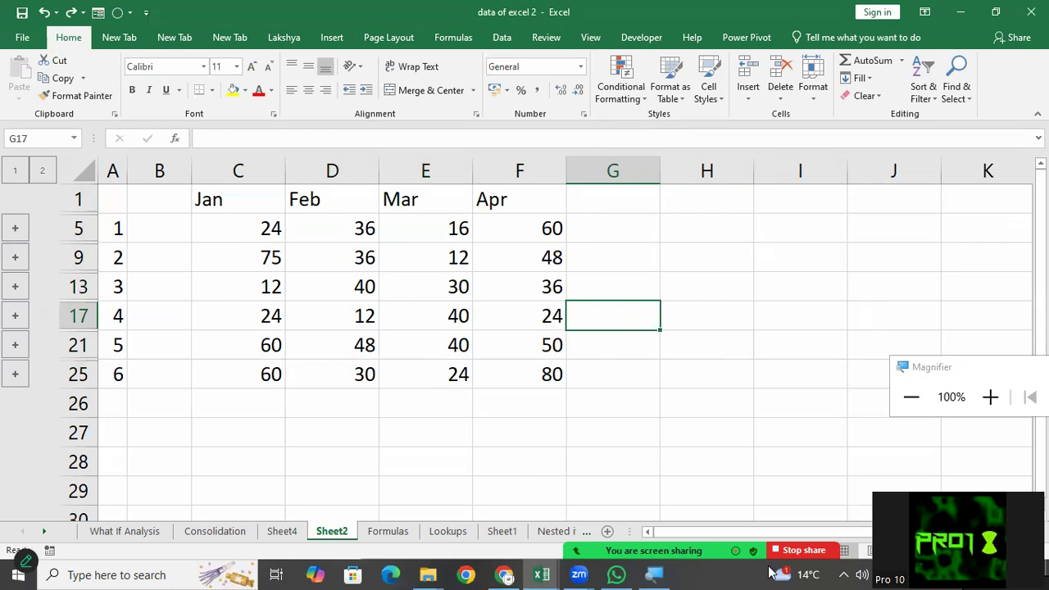
{"action": "left_click", "coordinate": [1005, 537]}
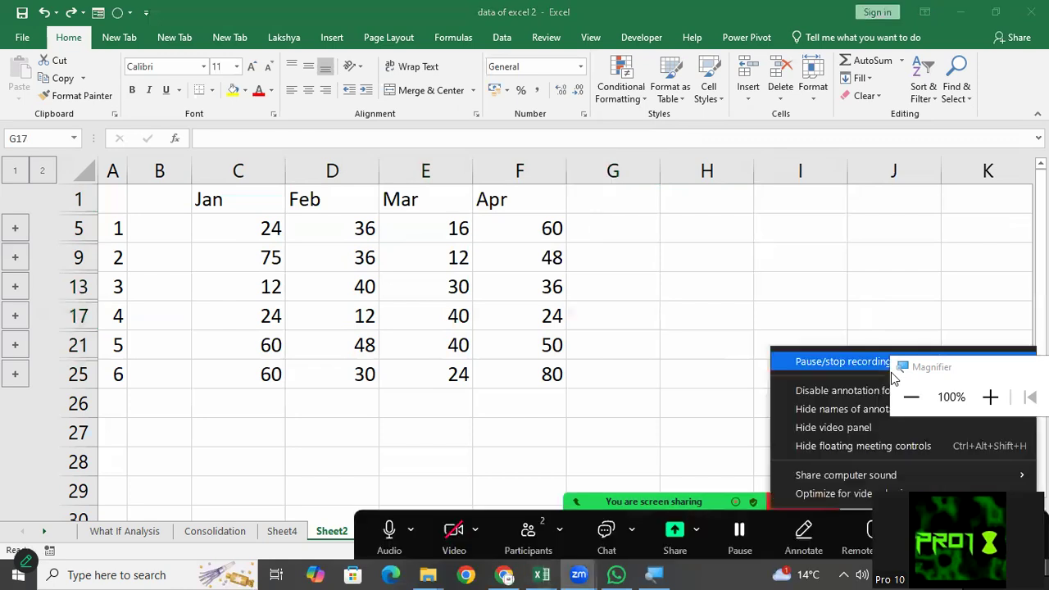
{"action": "mouse_move", "coordinate": [891, 373]}
{"action": "left_click", "coordinate": [940, 338]}
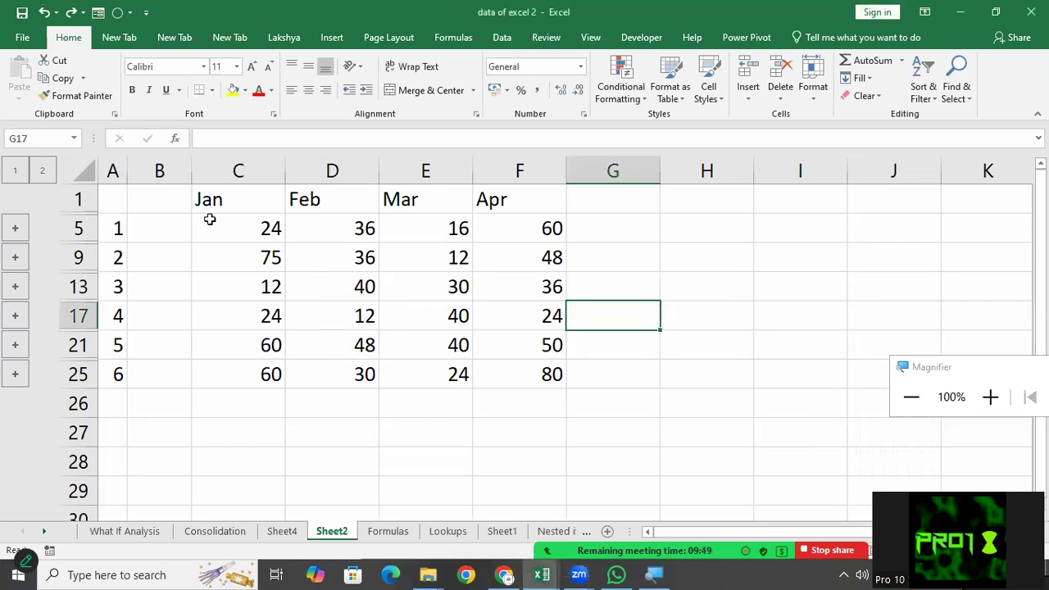
{"action": "left_click_drag", "start_coordinate": [218, 217], "coordinate": [555, 352]}
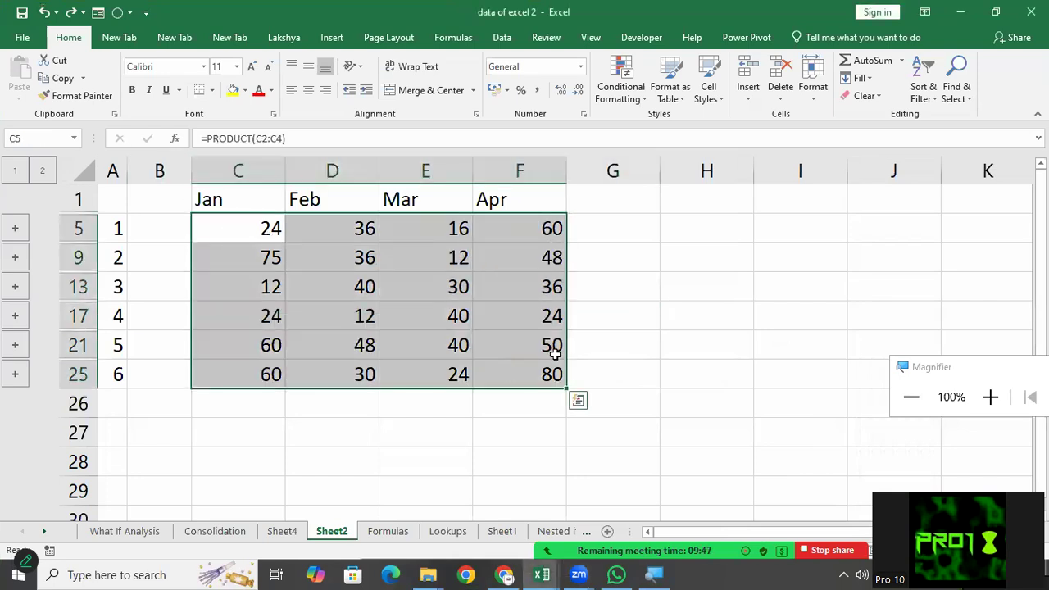
{"action": "left_click", "coordinate": [642, 94]}
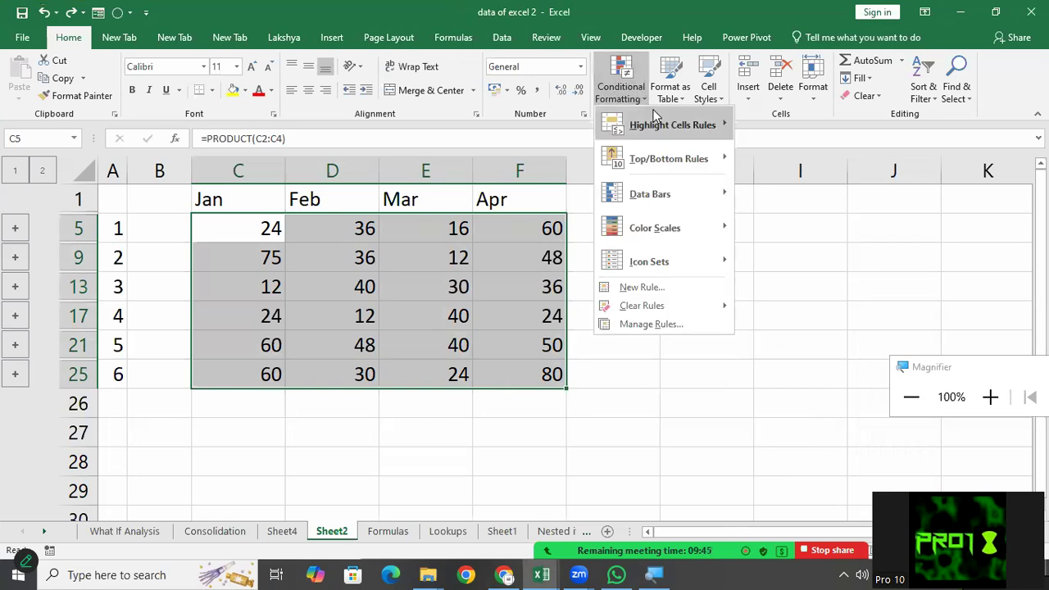
{"action": "mouse_move", "coordinate": [660, 121]}
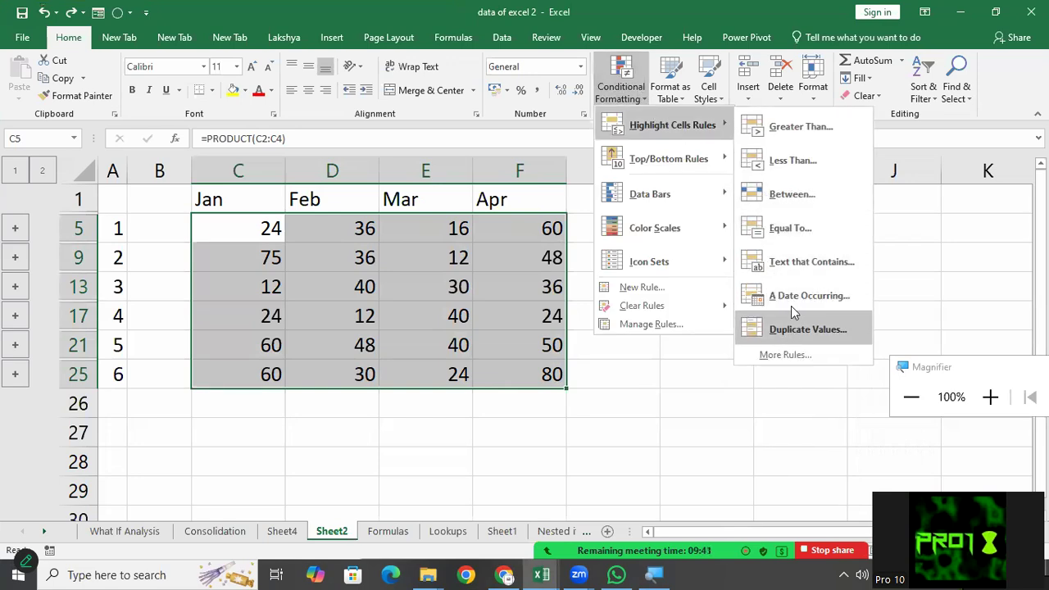
{"action": "left_click", "coordinate": [791, 389]}
{"action": "left_click", "coordinate": [564, 406]}
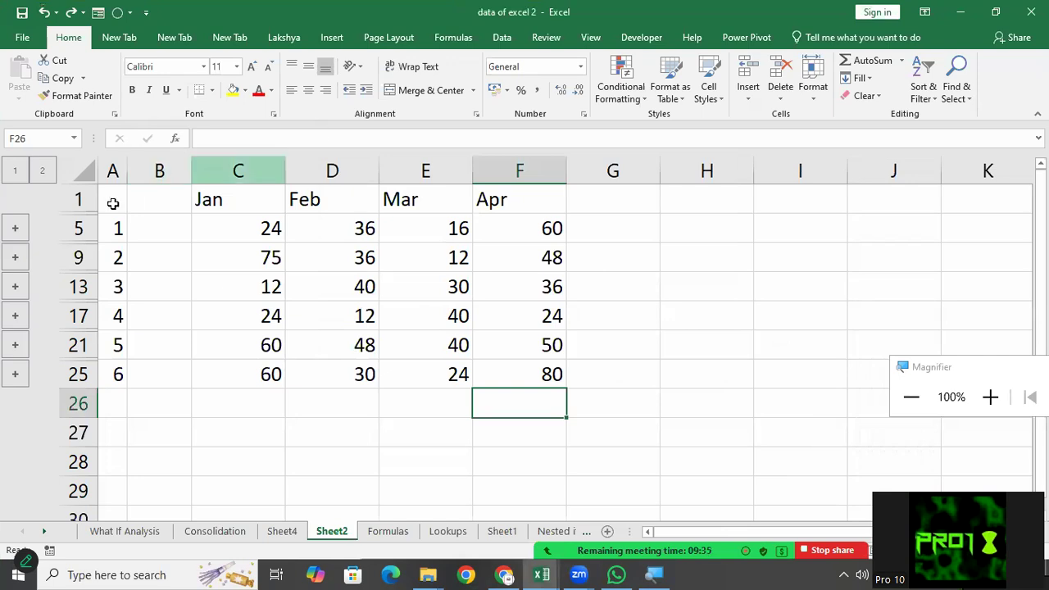
Step: Enter the date 26/12/24 in cell B5, beside item 1
{"action": "left_click", "coordinate": [147, 227]}
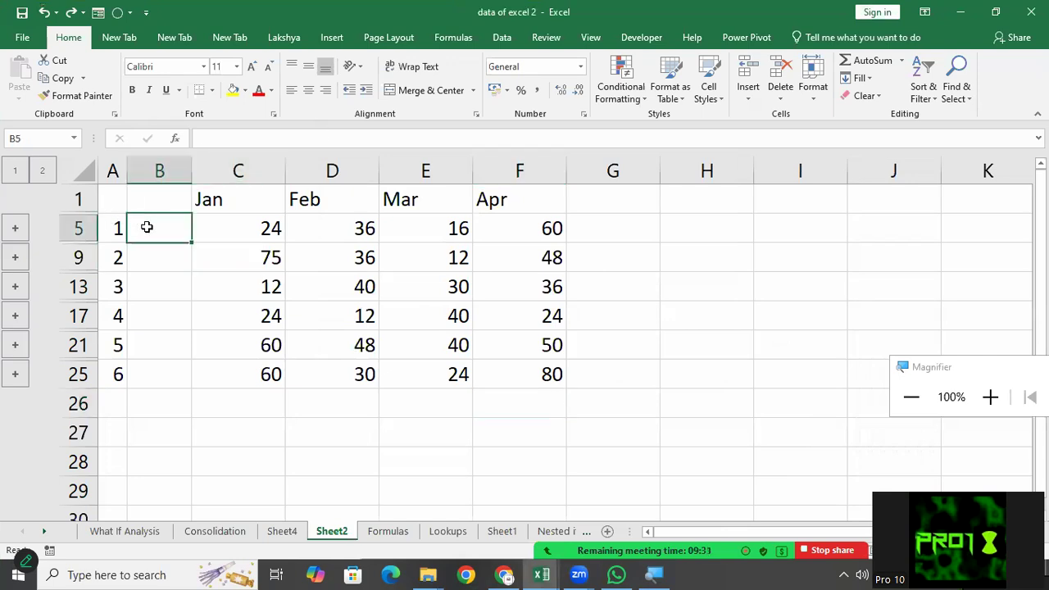
{"action": "type", "text": "2"}
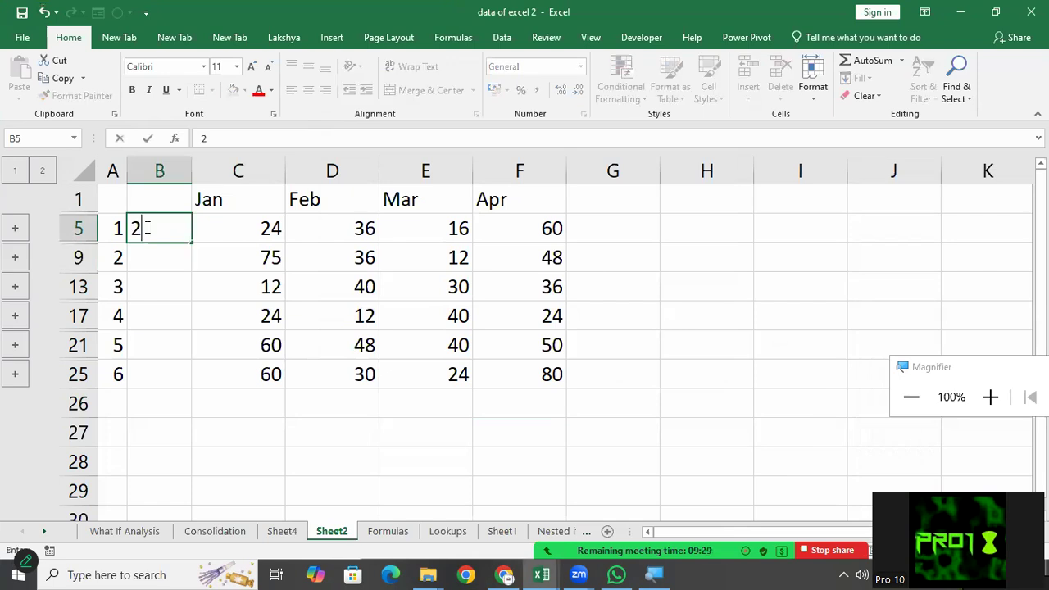
{"action": "type", "text": "6/12/"}
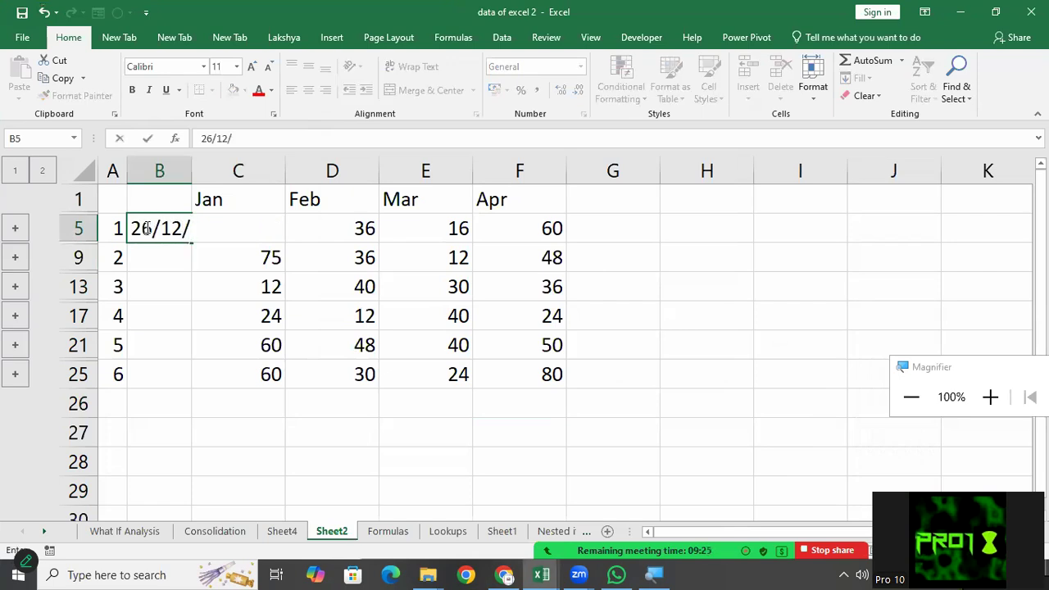
{"action": "type", "text": "24"}
{"action": "key", "text": "Return"}
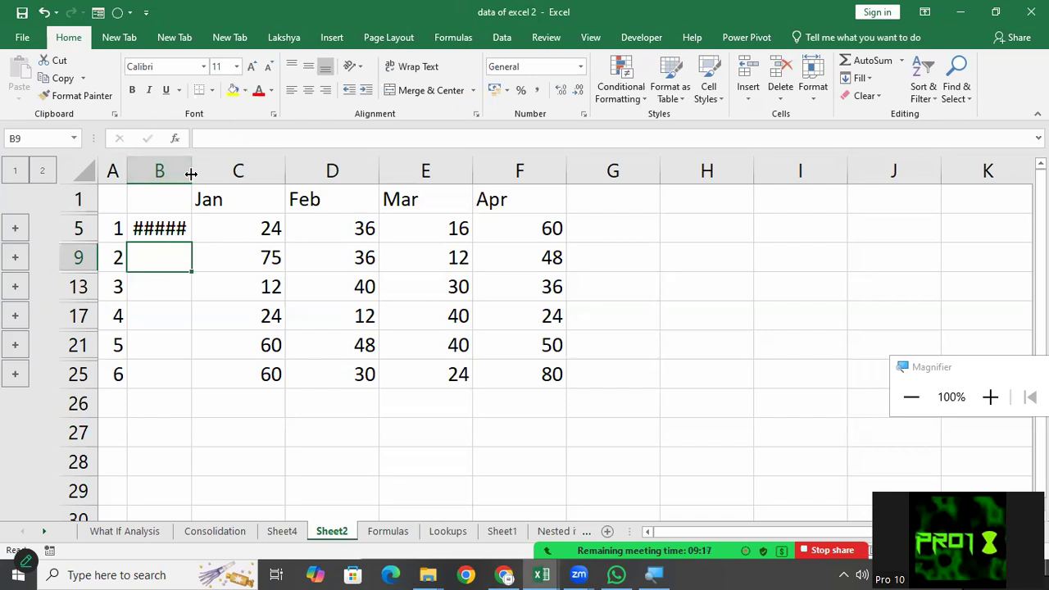
Step: Widen column B to fit its date and enter 27/12/2024 in cell B9, beside item 2
{"action": "left_click_drag", "start_coordinate": [191, 174], "coordinate": [238, 177]}
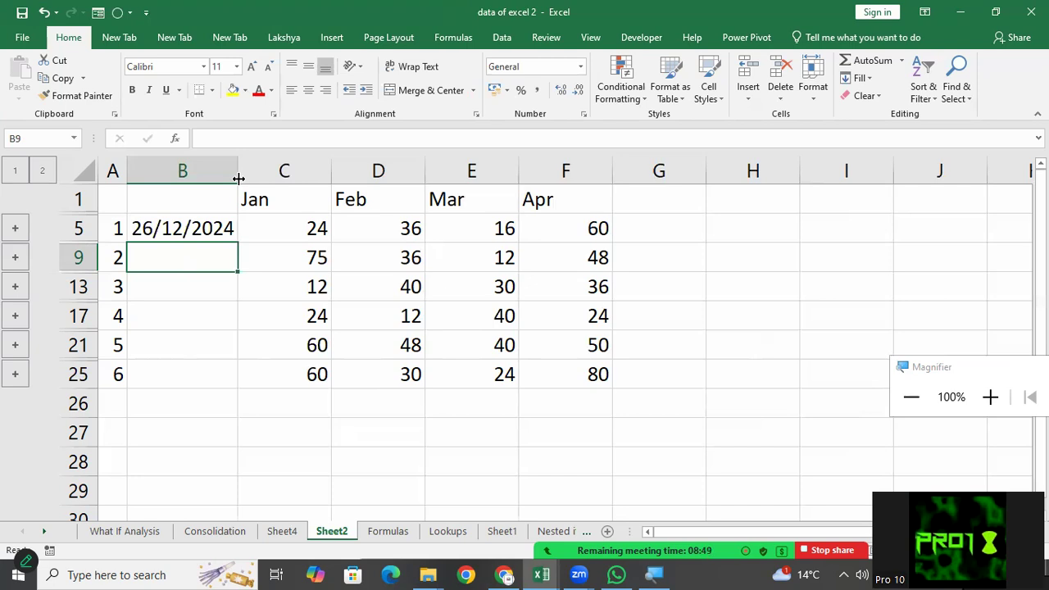
{"action": "type", "text": "27/"}
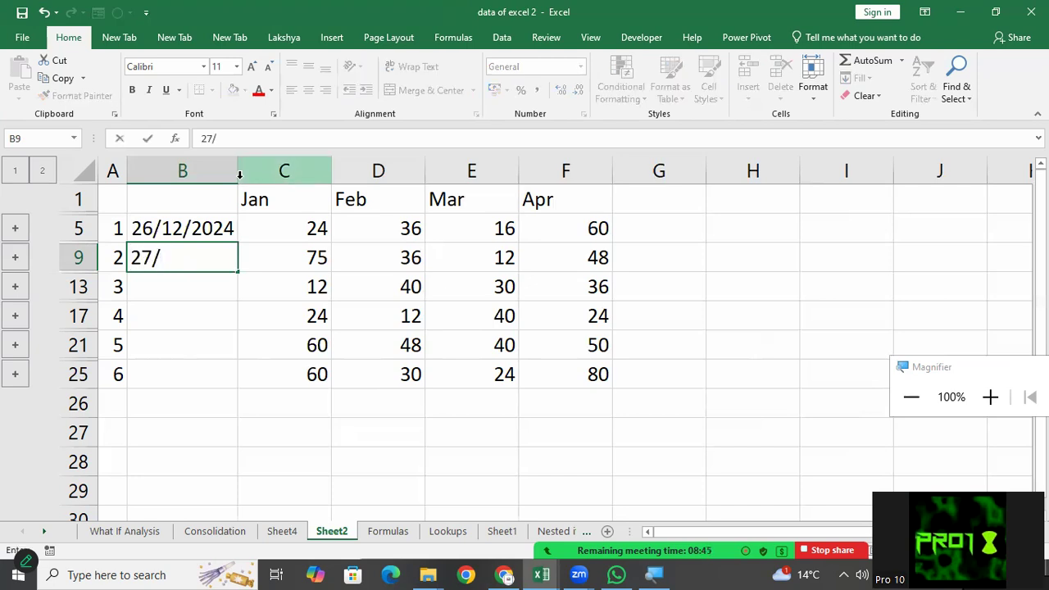
{"action": "type", "text": "12/2024"}
{"action": "key", "text": "Return"}
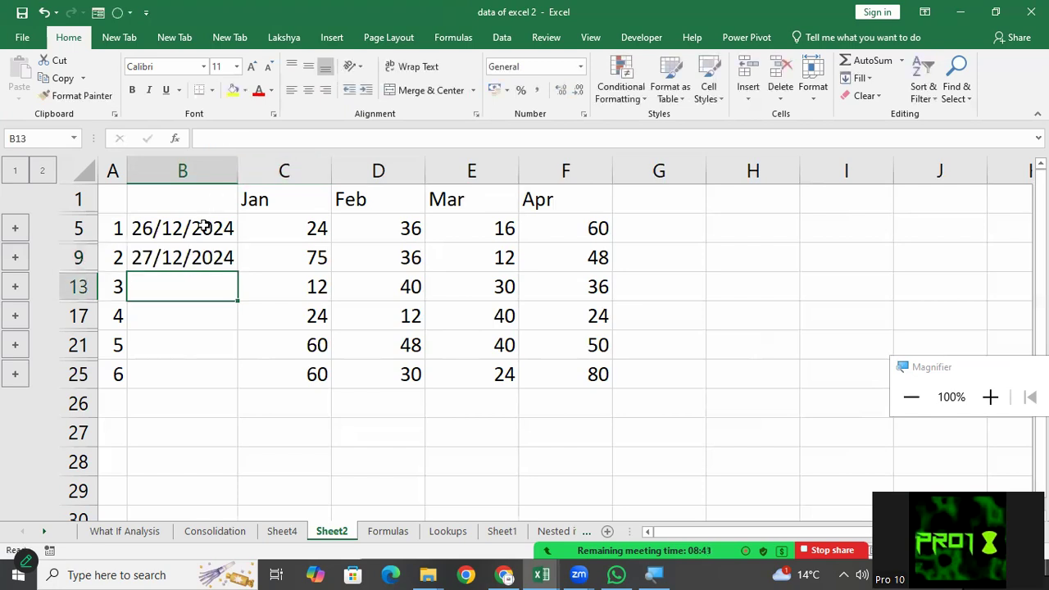
Step: Try to fill the dates in column B down to item 6 in B25, and widen column B slightly
{"action": "left_click_drag", "start_coordinate": [205, 228], "coordinate": [238, 387]}
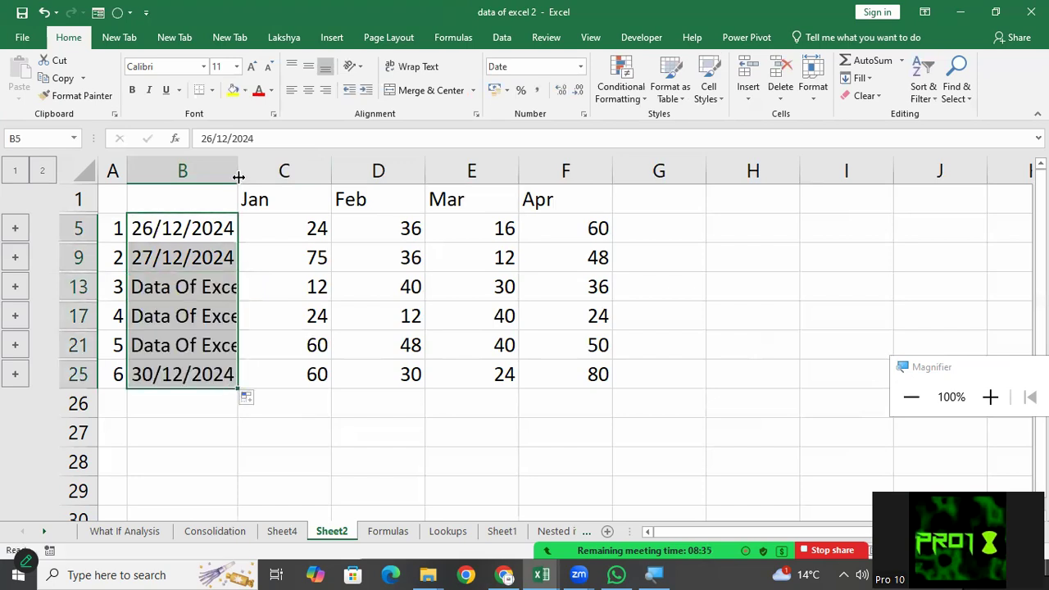
{"action": "left_click_drag", "start_coordinate": [239, 178], "coordinate": [244, 172]}
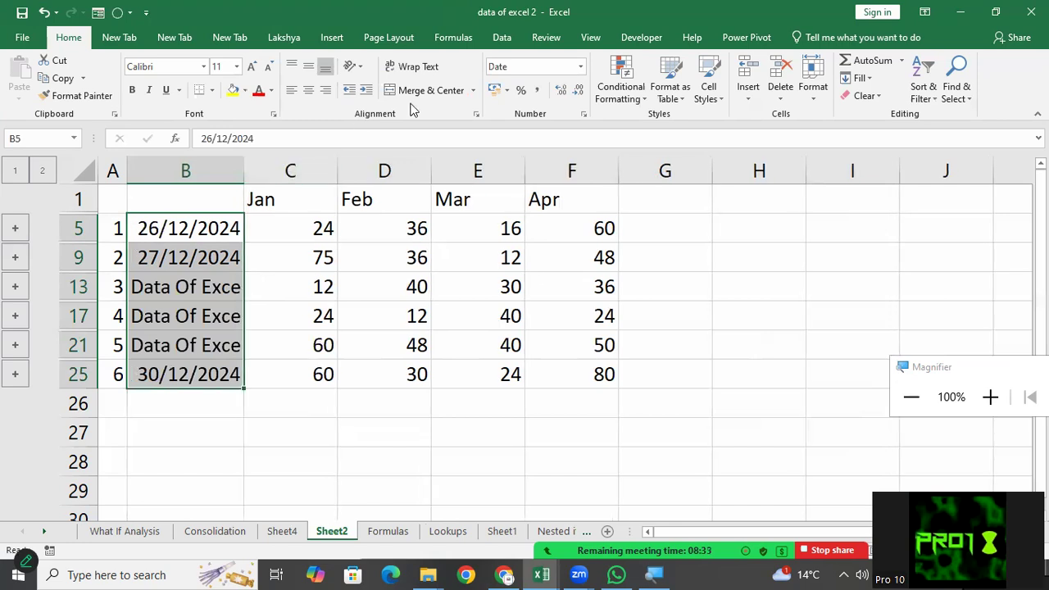
{"action": "left_click", "coordinate": [177, 277]}
{"action": "left_click", "coordinate": [199, 256]}
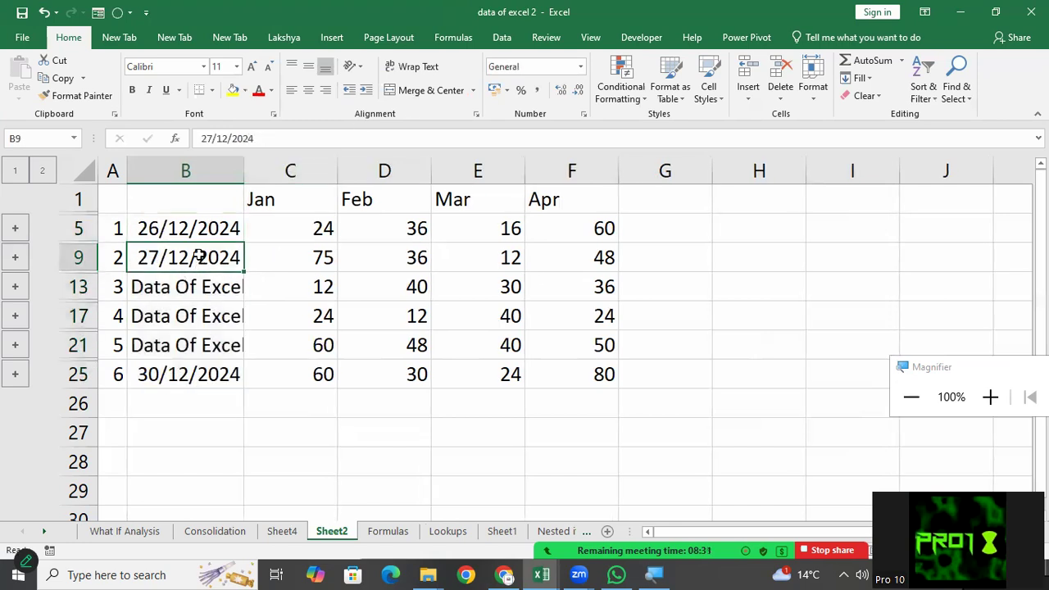
Step: Enter the dates 28/12/2024 in cell B13 and 29/12/24 in cell B17, beside items 3 and 4
{"action": "left_click", "coordinate": [196, 286]}
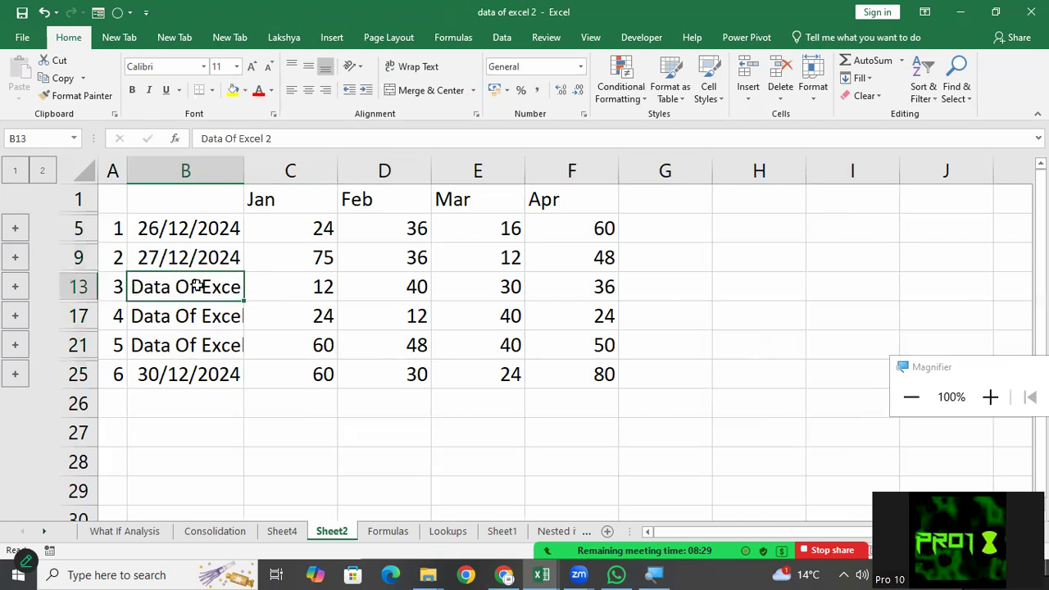
{"action": "type", "text": "28/1"}
{"action": "type", "text": "2/2024"}
{"action": "key", "text": "Return"}
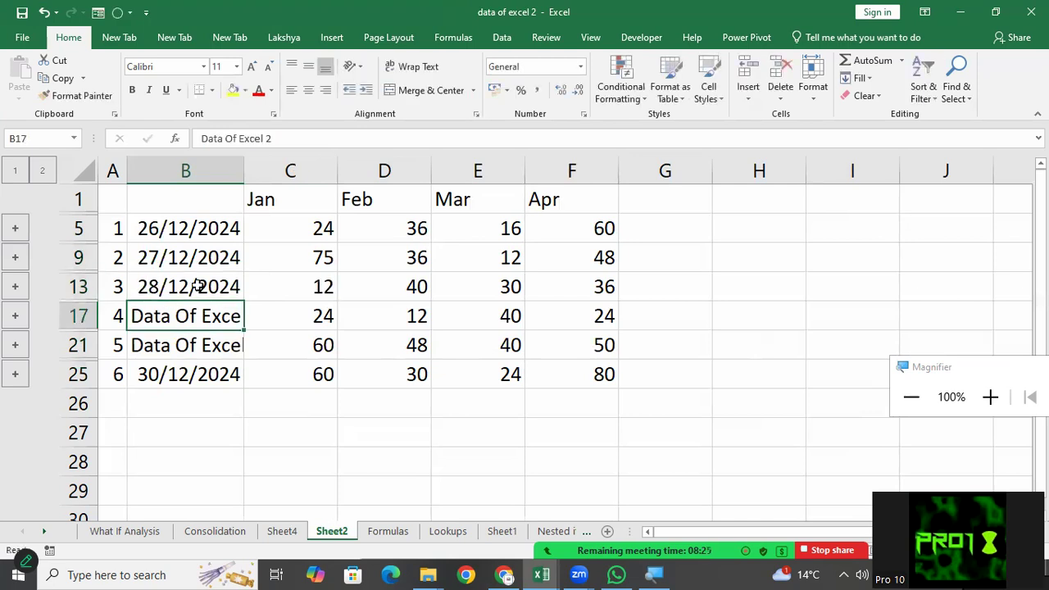
{"action": "type", "text": "29/2"}
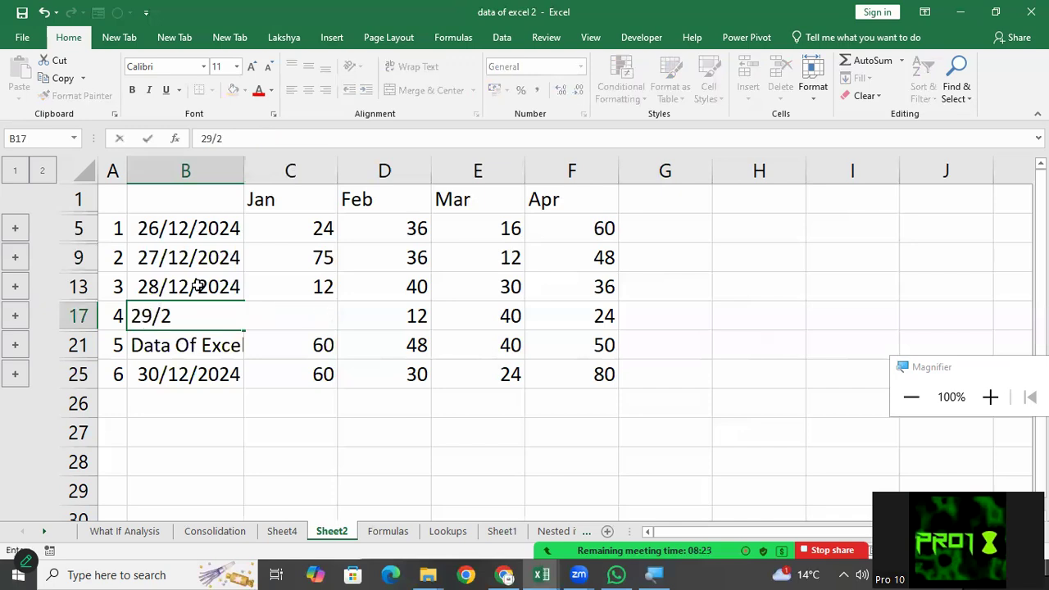
{"action": "key", "text": "BackSpace"}
{"action": "type", "text": "12/24"}
{"action": "key", "text": "Return"}
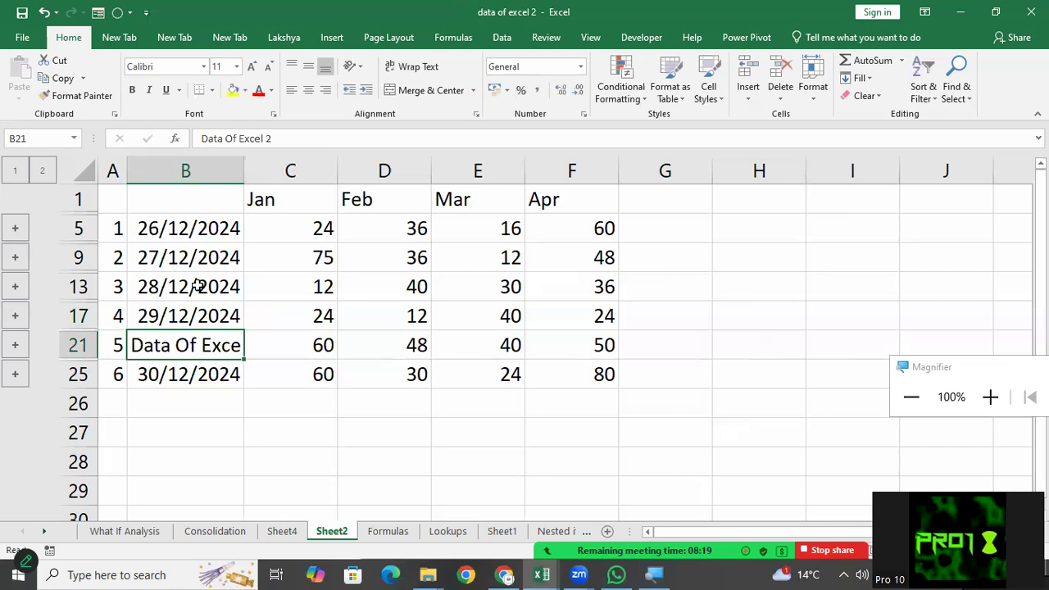
Step: Enter the dates 30/12/24 in cell B21 and 31/12/2024 in cell B25, beside items 5 and 6
{"action": "type", "text": "30/12/24"}
{"action": "key", "text": "Return"}
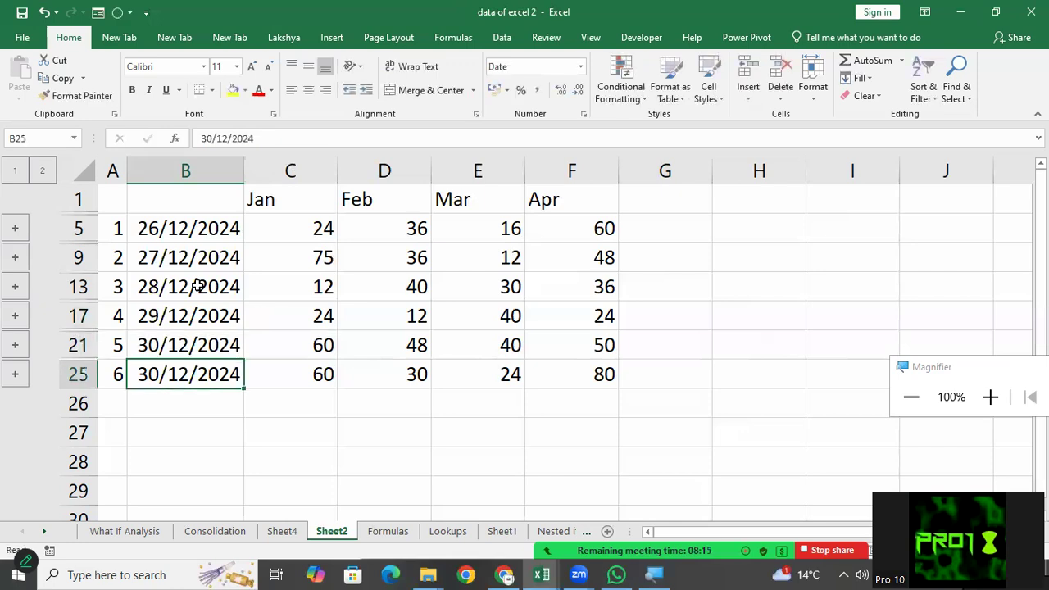
{"action": "type", "text": "31/"}
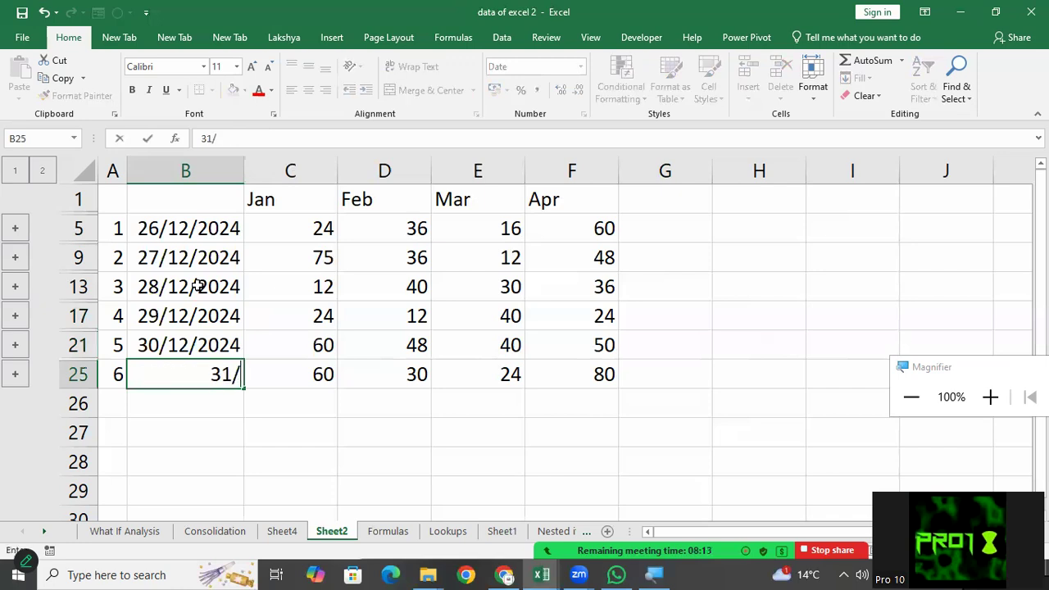
{"action": "type", "text": "12"}
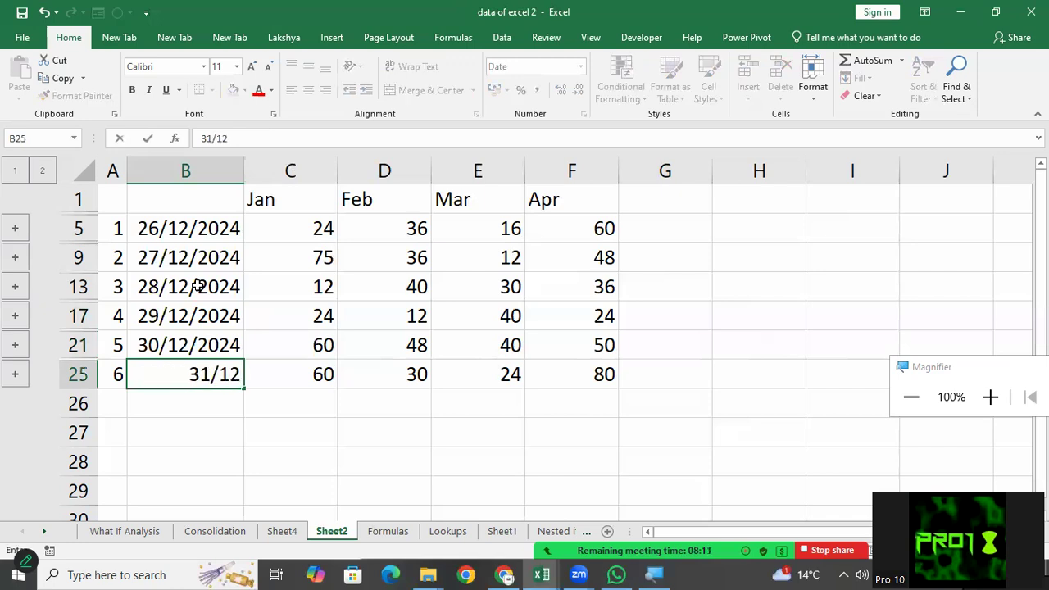
{"action": "type", "text": "/2024"}
{"action": "key", "text": "Return"}
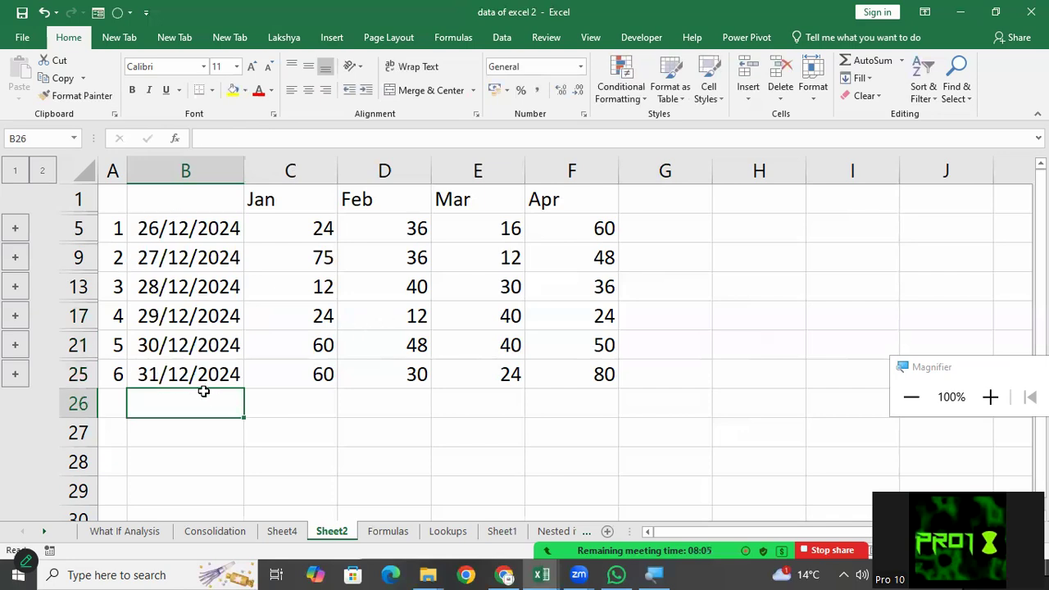
Step: Continue the date list below the table with 01/01/2025 in cell B26 and 02/01/2025 in cell B27
{"action": "type", "text": "1/"}
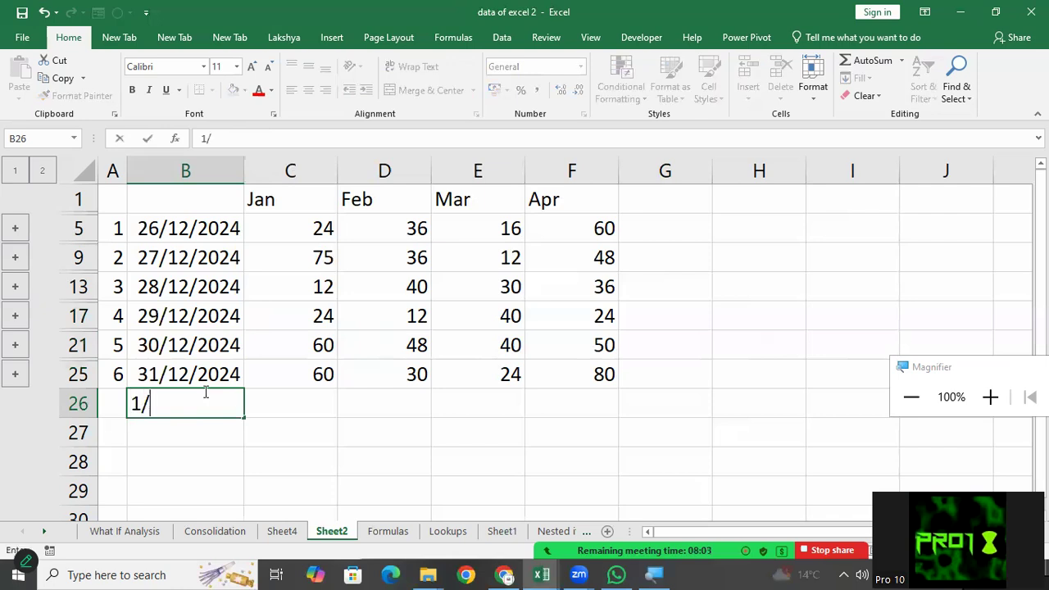
{"action": "type", "text": "1/25"}
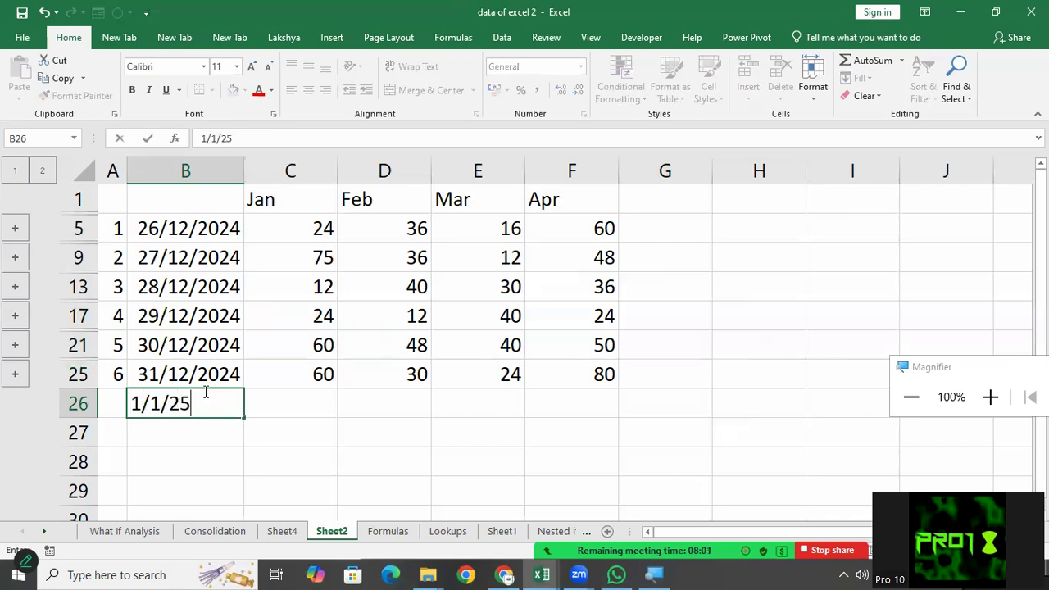
{"action": "key", "text": "Return"}
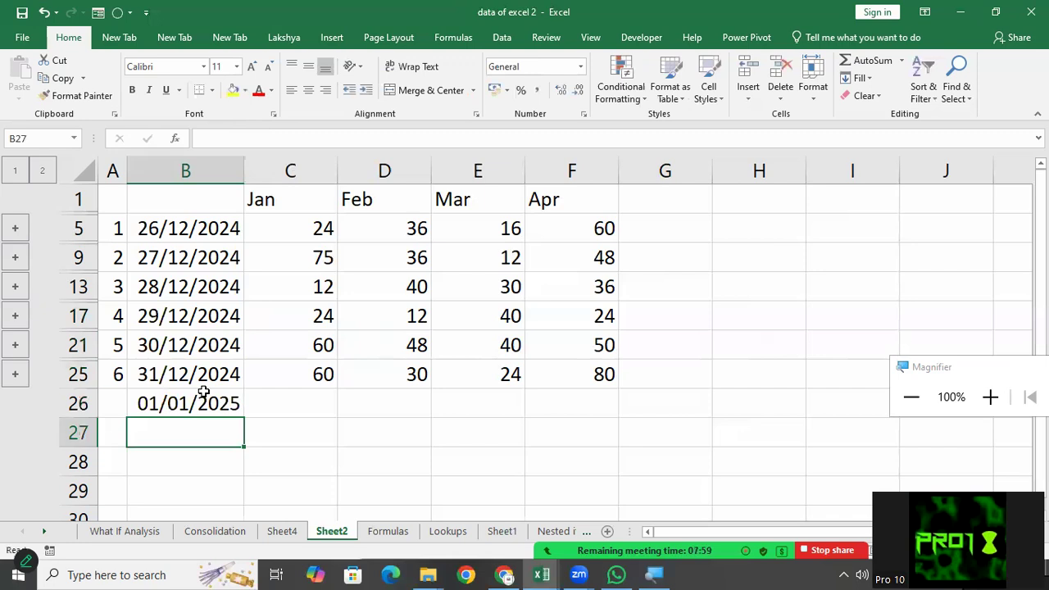
{"action": "type", "text": "2/01/2025"}
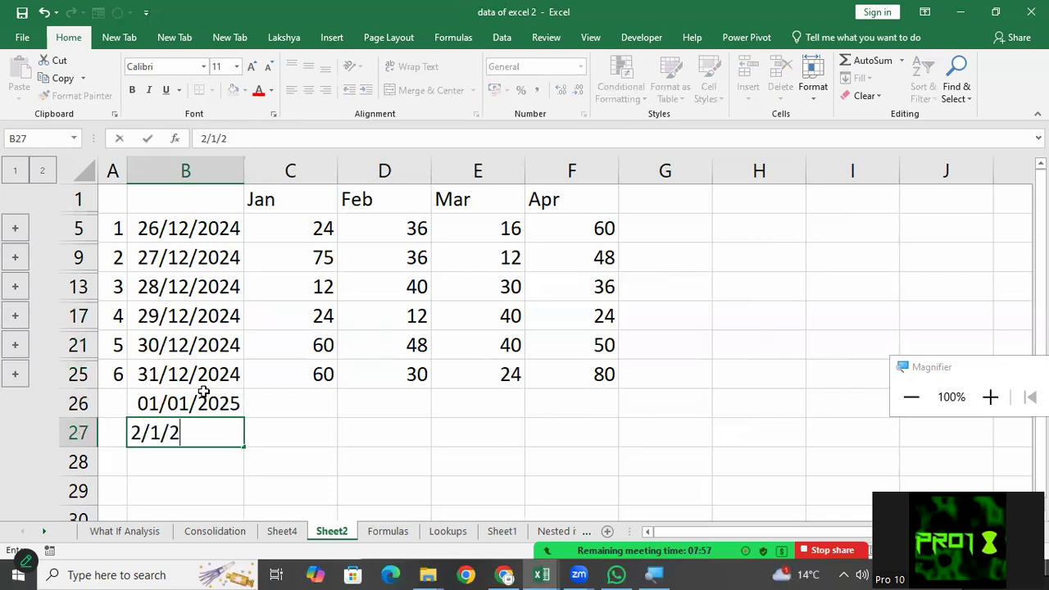
{"action": "key", "text": "Return"}
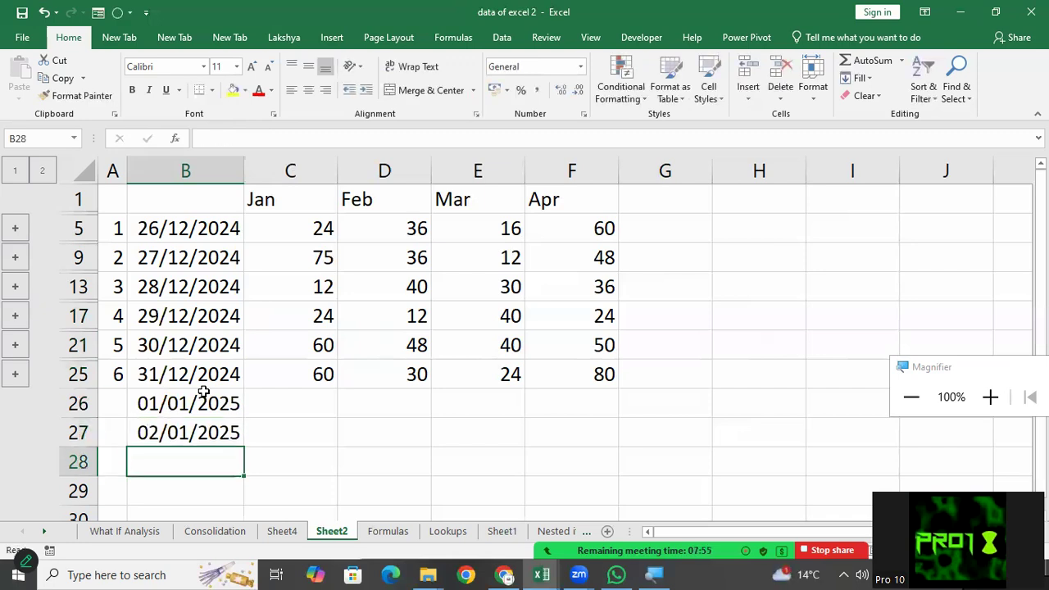
Step: Enter the date 03/01/2025 in cell B28 to end the date list
{"action": "type", "text": "31/253"}
{"action": "key", "text": "BackSpace"}
{"action": "key", "text": "BackSpace"}
{"action": "key", "text": "BackSpace"}
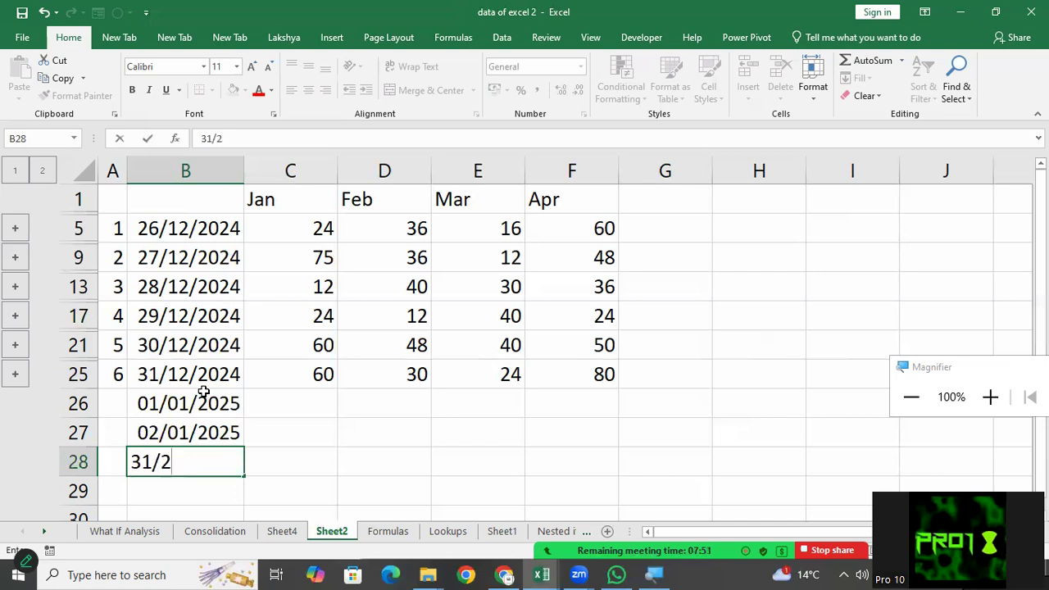
{"action": "key", "text": "BackSpace"}
{"action": "key", "text": "BackSpace"}
{"action": "key", "text": "BackSpace"}
{"action": "type", "text": "3/01/2025"}
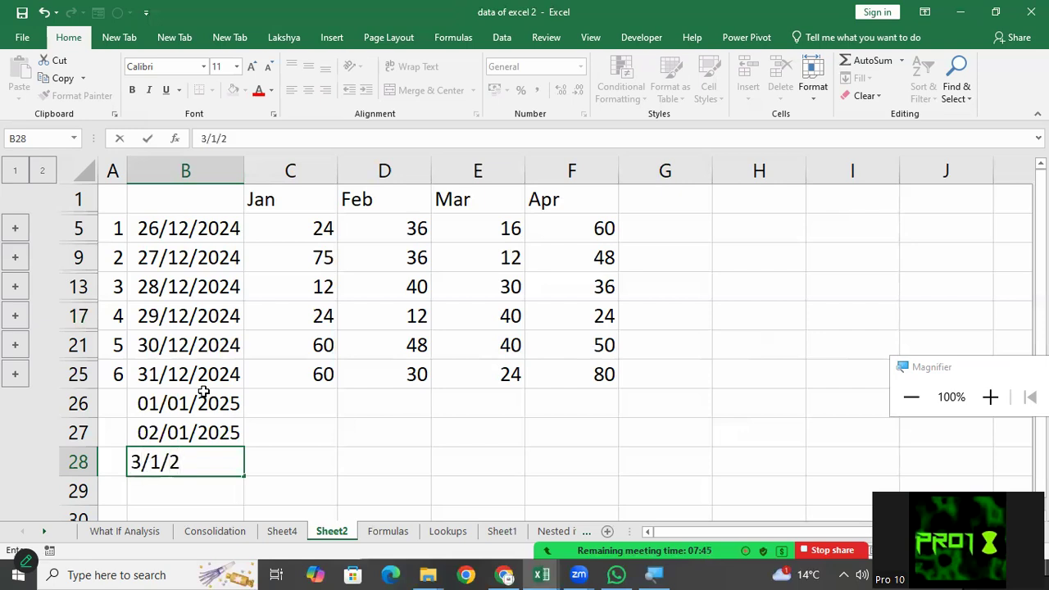
{"action": "key", "text": "Return"}
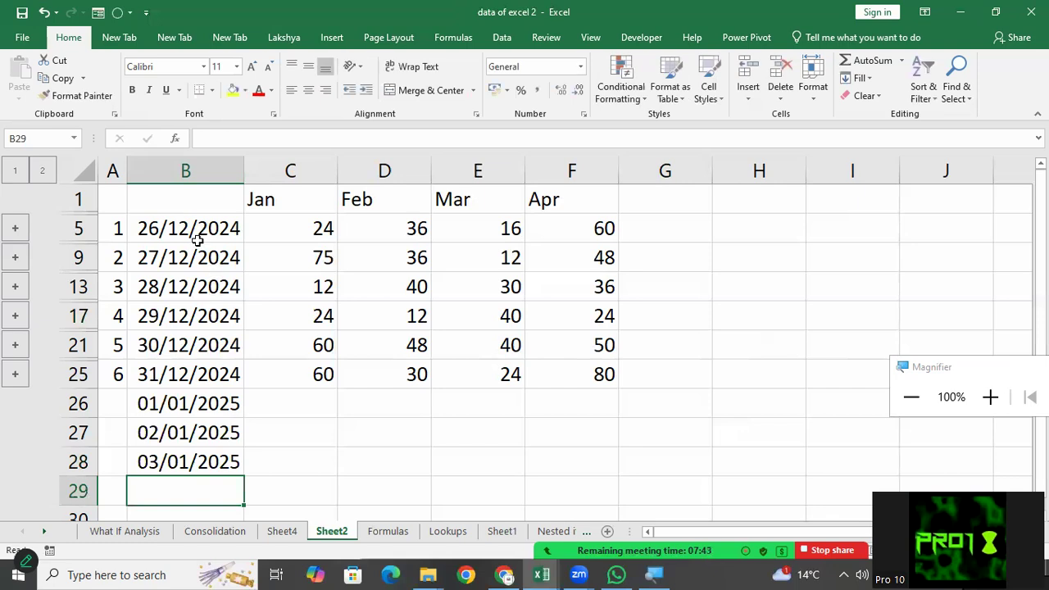
Step: Start an A Date Occurring highlighting rule for the dates in B5:B28 and preview Yesterday and Today
{"action": "left_click_drag", "start_coordinate": [194, 232], "coordinate": [227, 464]}
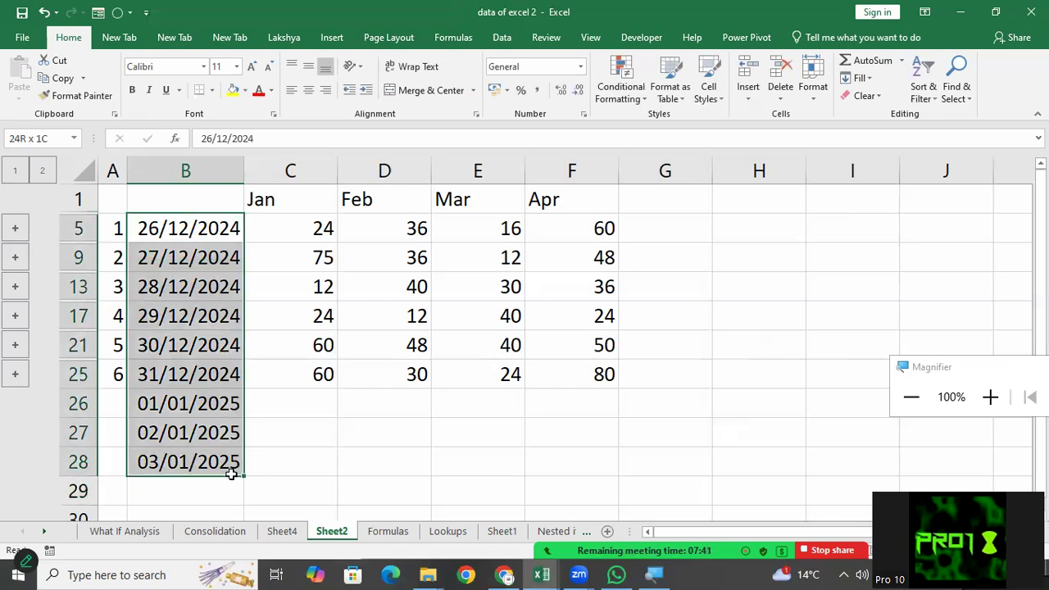
{"action": "left_click", "coordinate": [613, 78]}
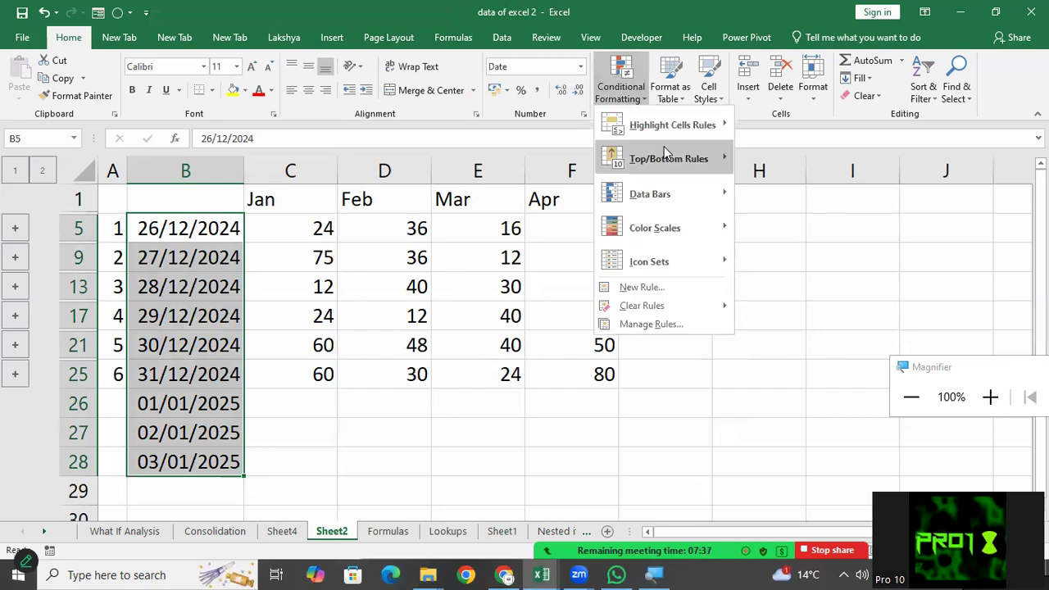
{"action": "mouse_move", "coordinate": [673, 128]}
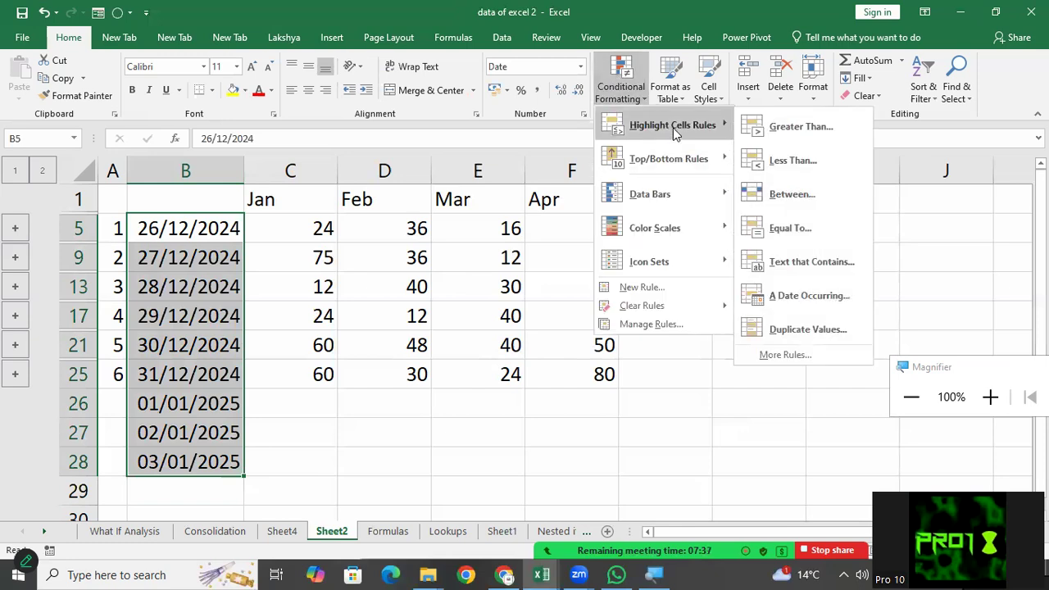
{"action": "left_click", "coordinate": [794, 290]}
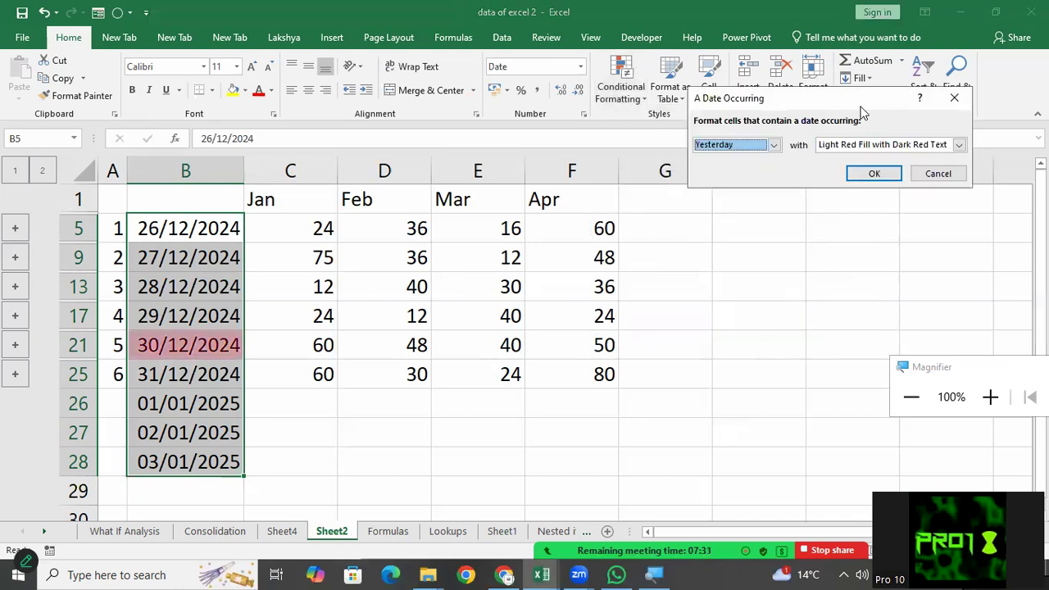
{"action": "left_click_drag", "start_coordinate": [857, 100], "coordinate": [673, 120]}
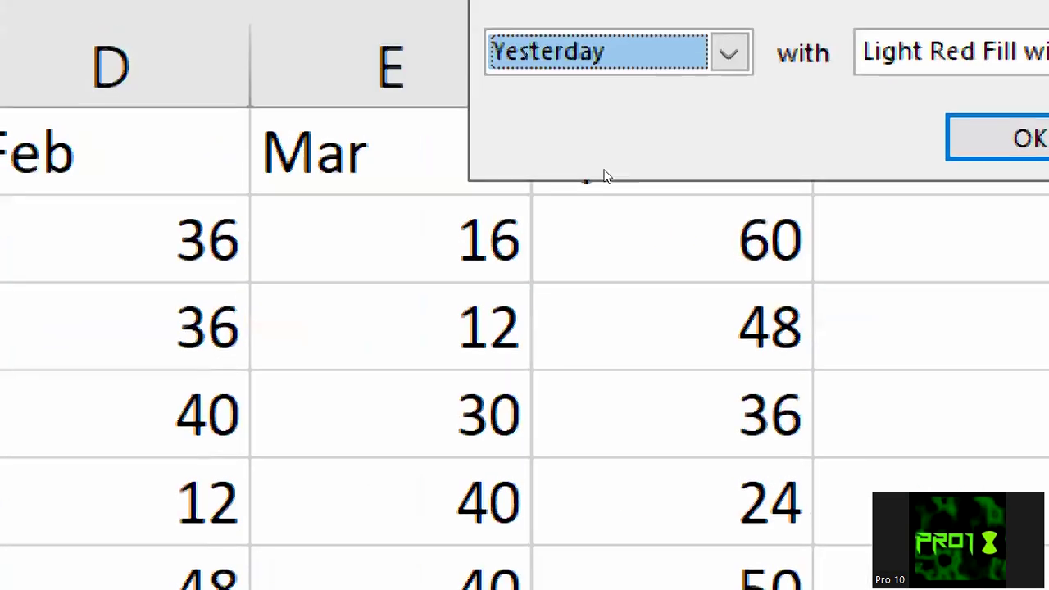
{"action": "left_click", "coordinate": [729, 53]}
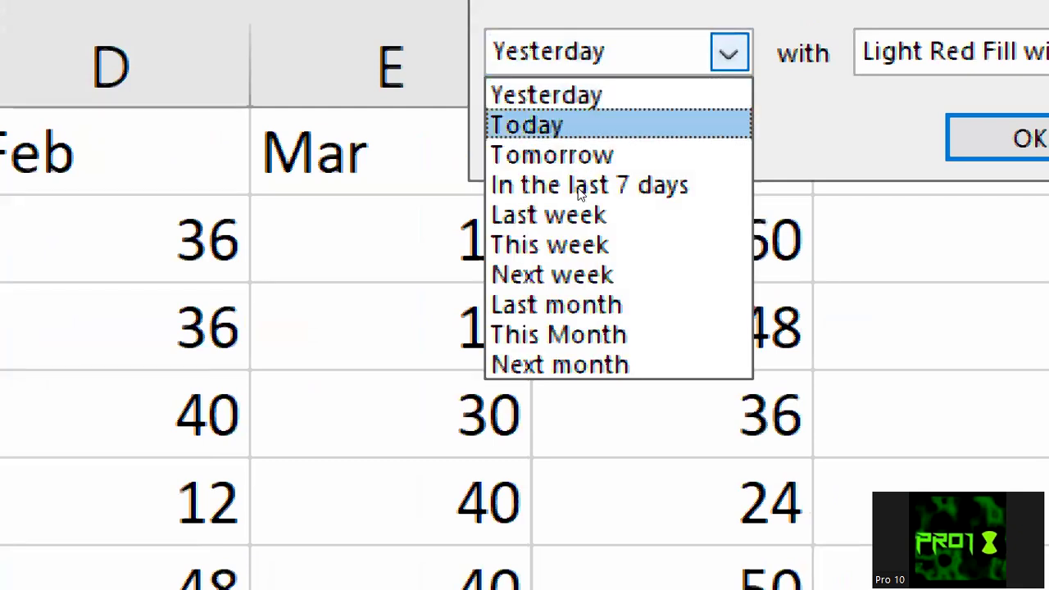
{"action": "left_click", "coordinate": [578, 187]}
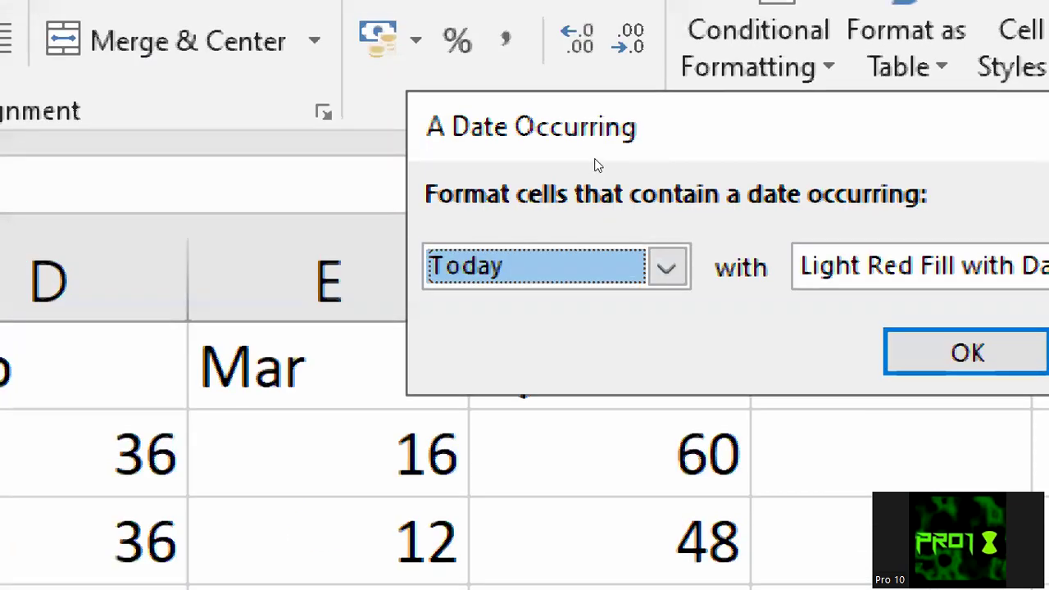
Step: Preview the date rule with Tomorrow and Last week, cancel it and deselect the dates
{"action": "left_click", "coordinate": [667, 267]}
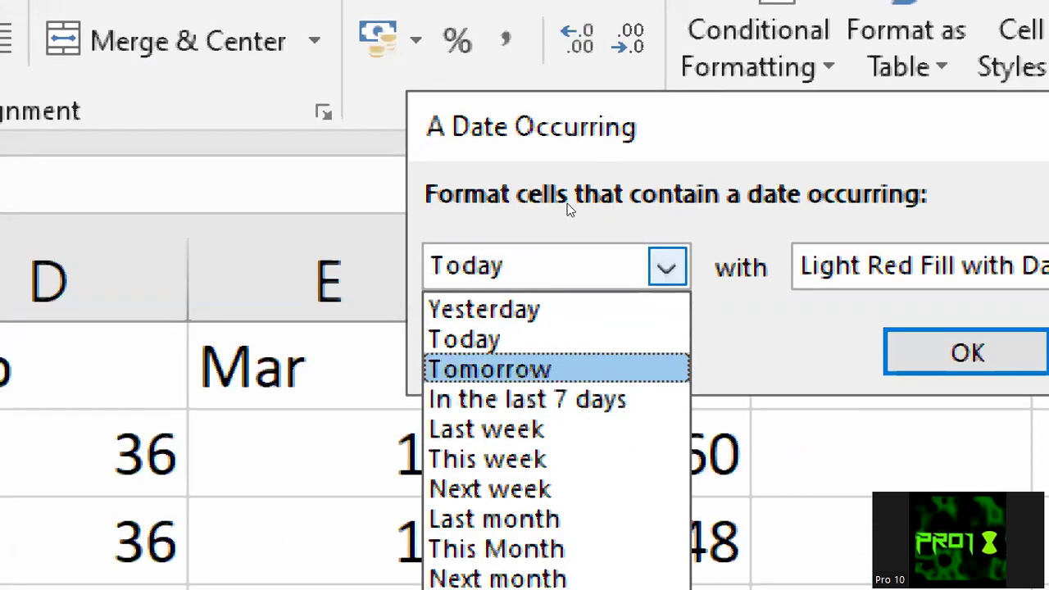
{"action": "key", "text": "Return"}
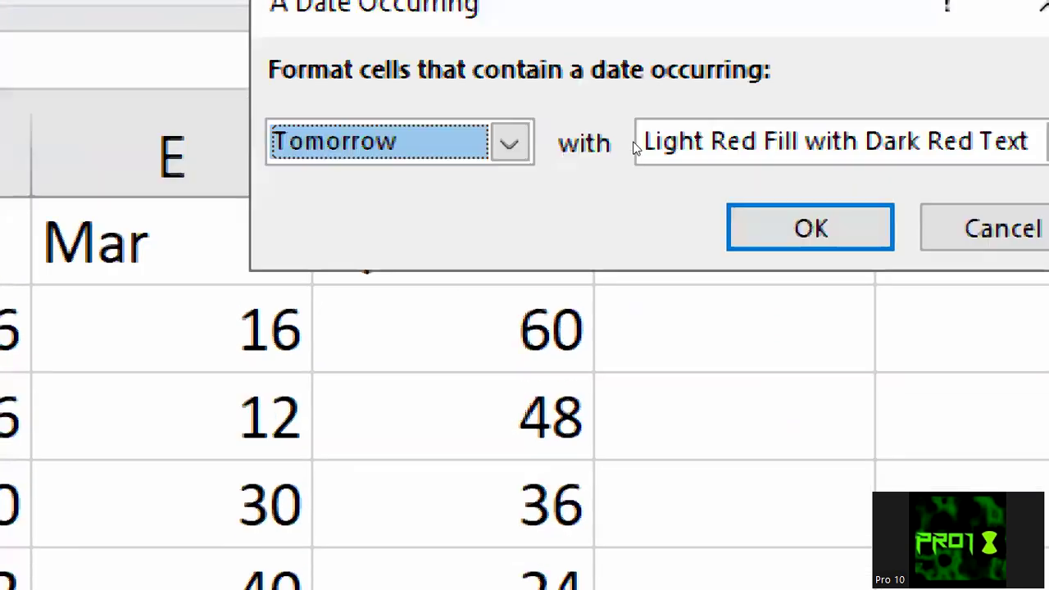
{"action": "left_click", "coordinate": [510, 142]}
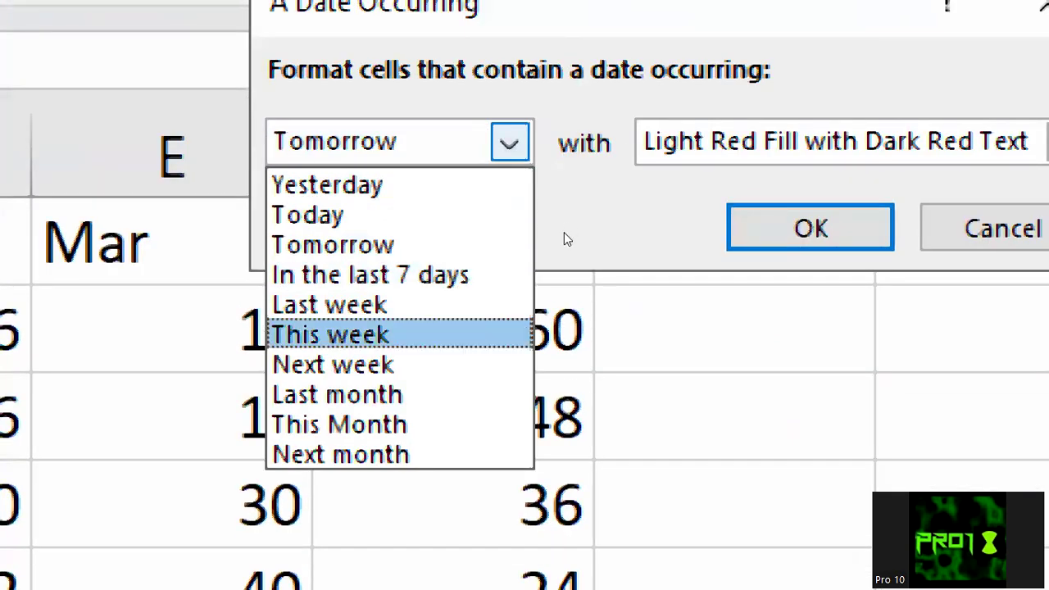
{"action": "left_click", "coordinate": [492, 304]}
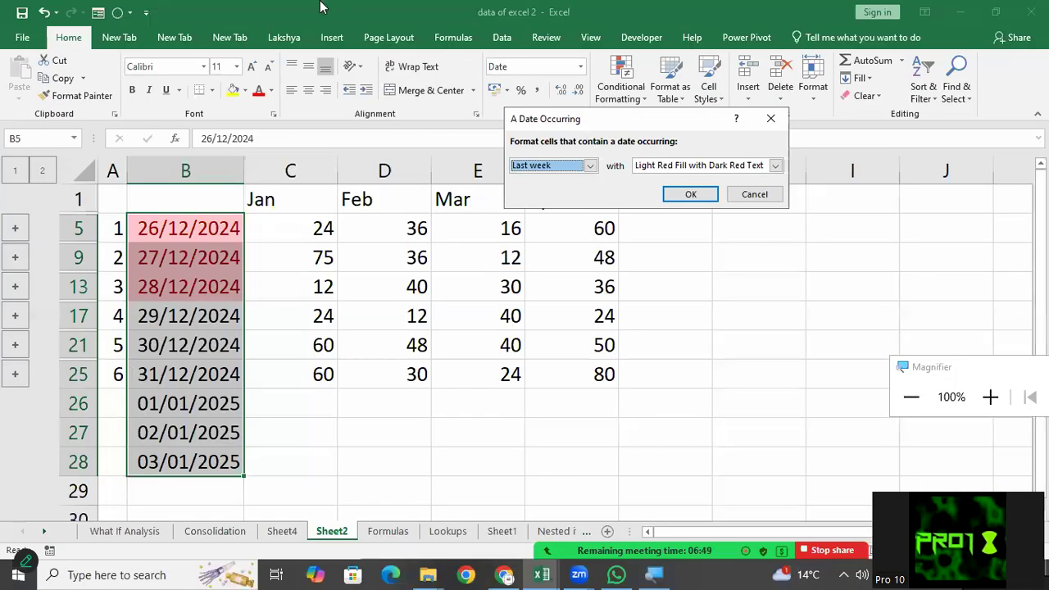
{"action": "left_click", "coordinate": [769, 121]}
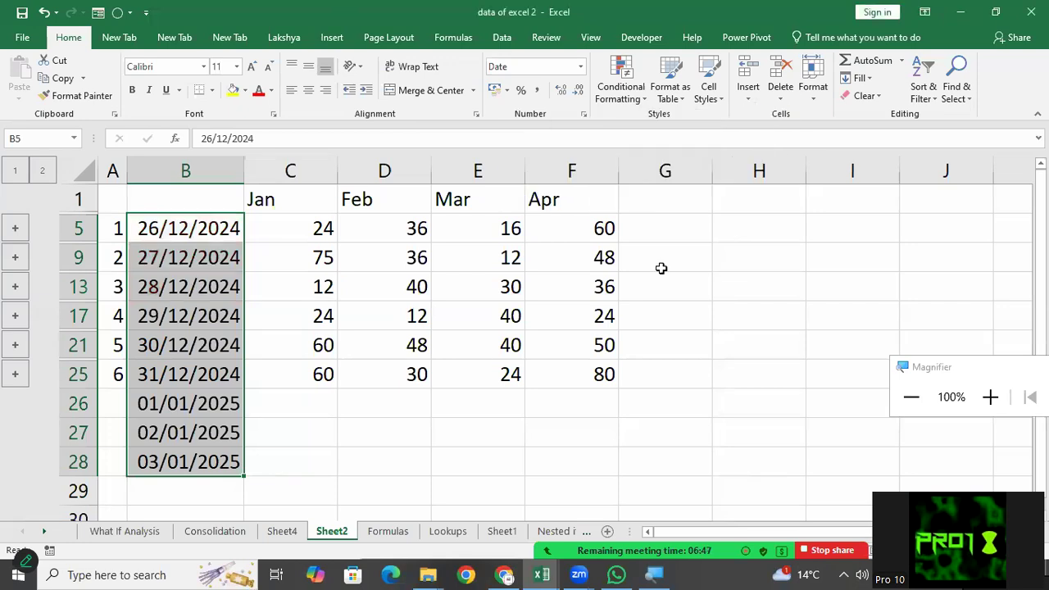
{"action": "left_click", "coordinate": [660, 270]}
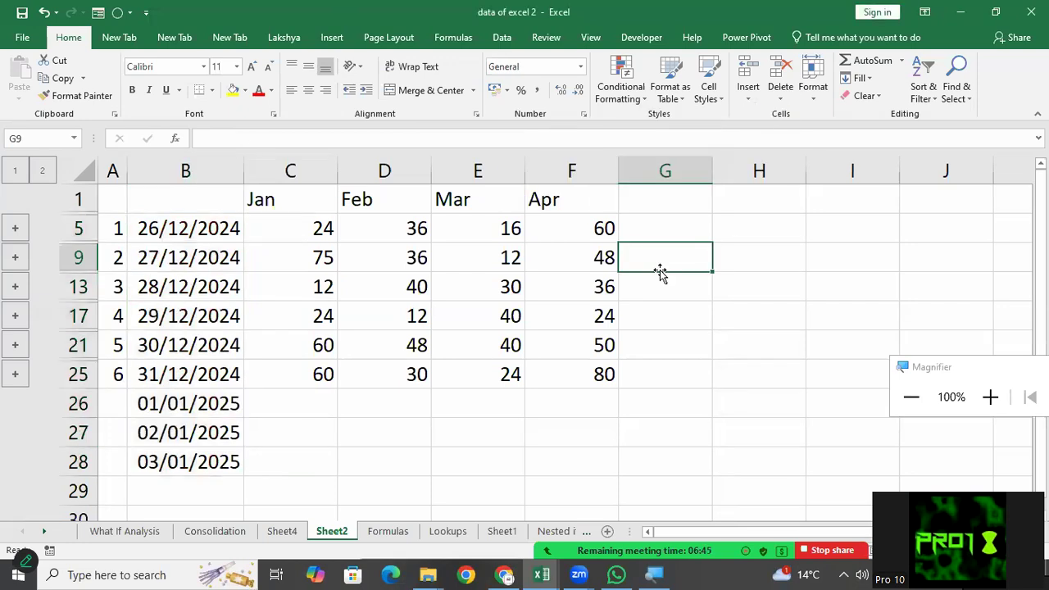